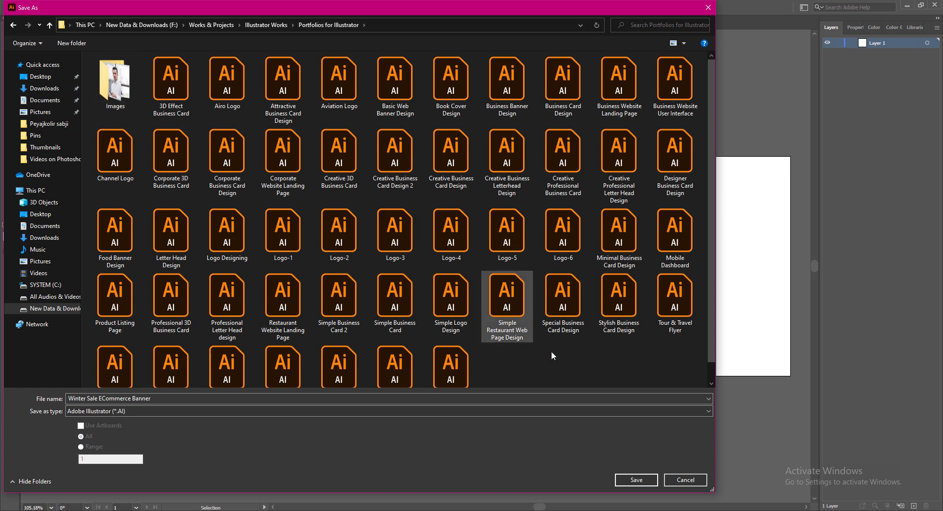
Save the document in Adobe Illustrator format under the name Winter Sale ECommerce Banner
click(648, 479)
click(520, 402)
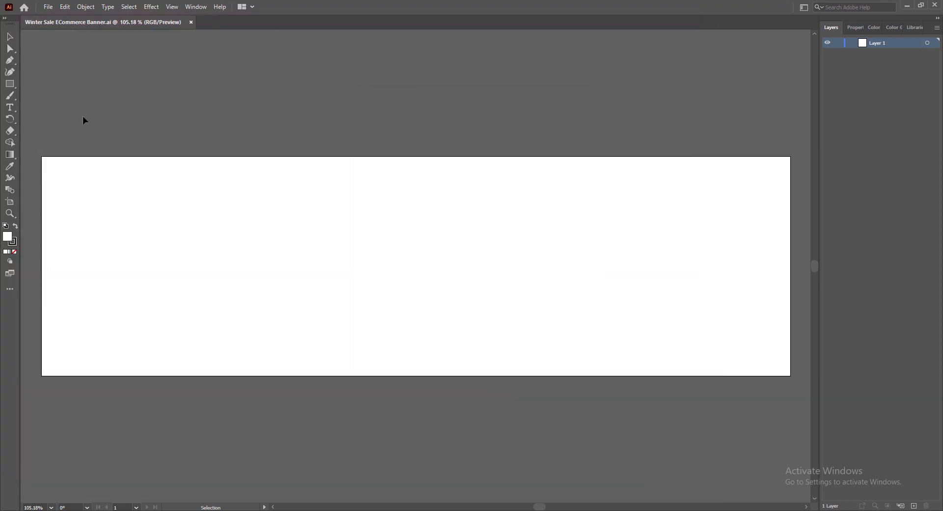
Draw a large rectangle across roughly the left half of the artboard
click(12, 85)
drag(70, 177, 462, 370)
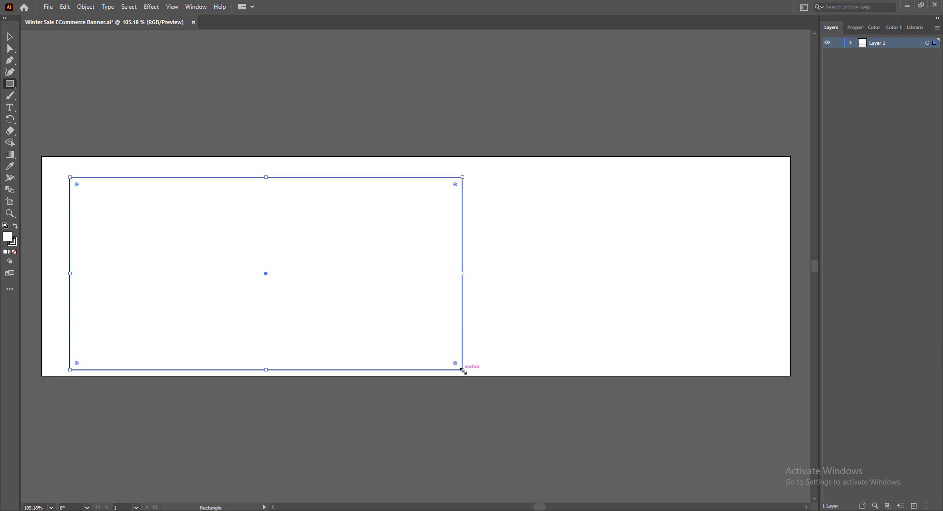
key(v)
Fill the rectangle with dark maroon 660033 and remove its stroke
double_click(10, 240)
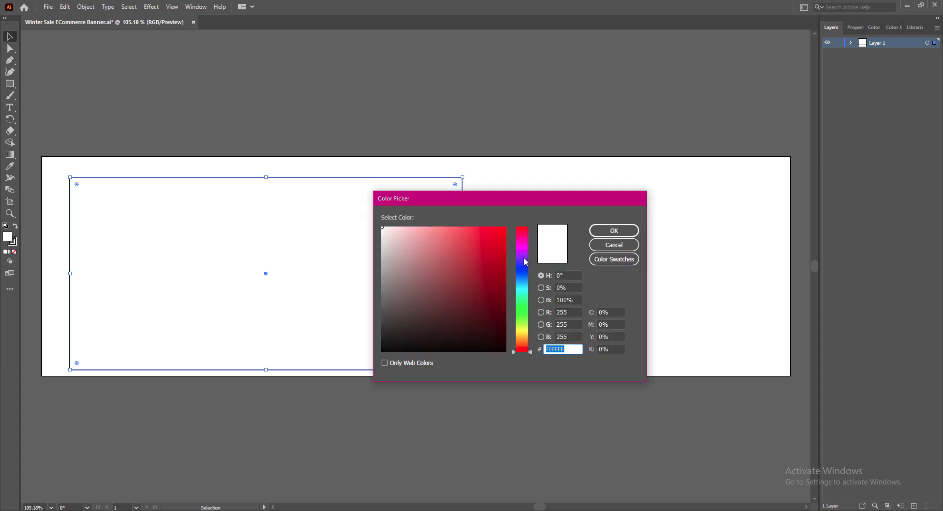
drag(525, 261, 524, 238)
click(500, 256)
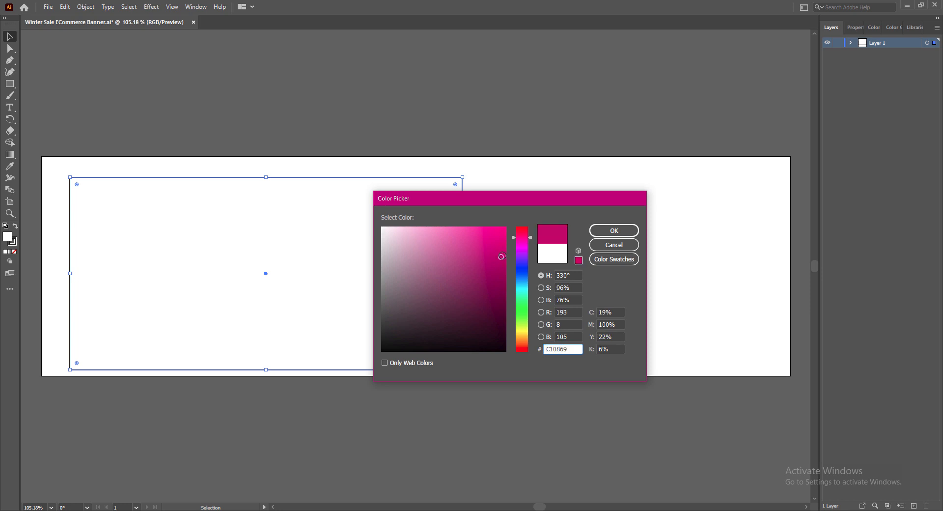
click(524, 235)
click(613, 230)
click(15, 244)
click(15, 252)
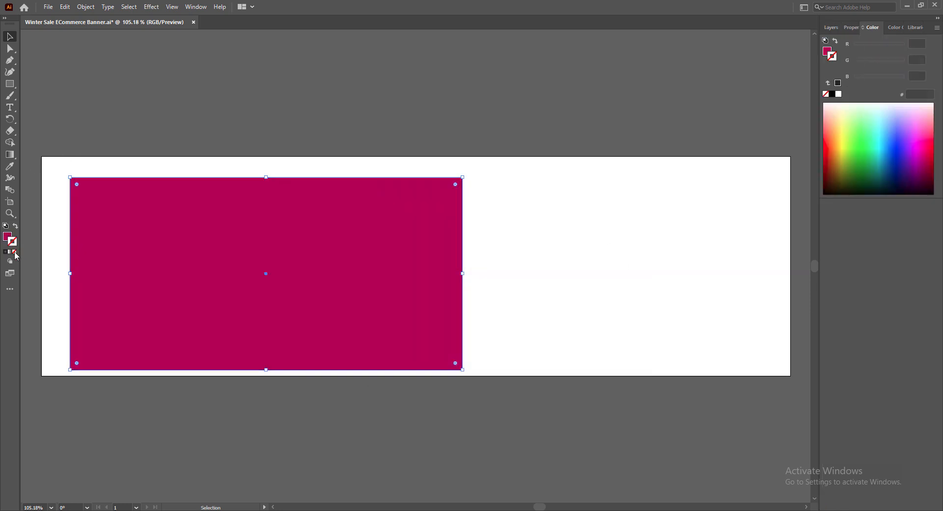
click(7, 237)
double_click(8, 237)
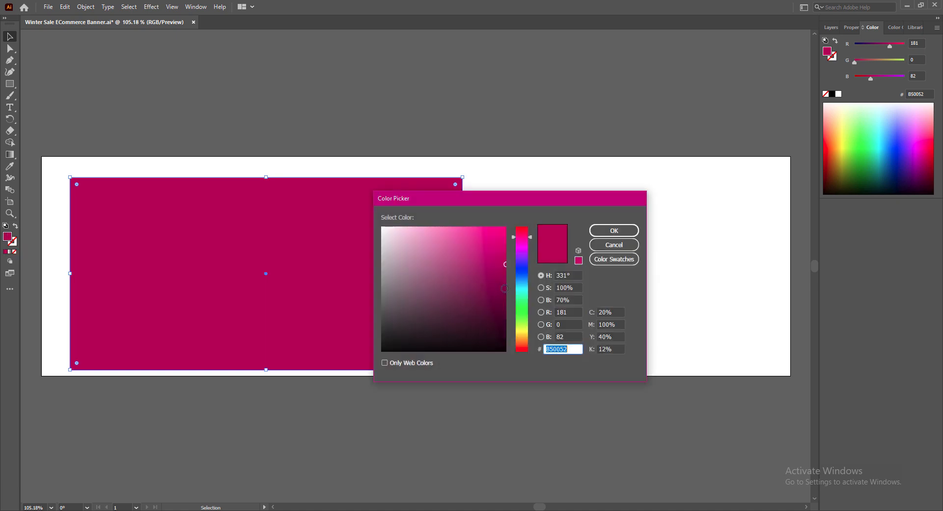
drag(505, 289, 512, 301)
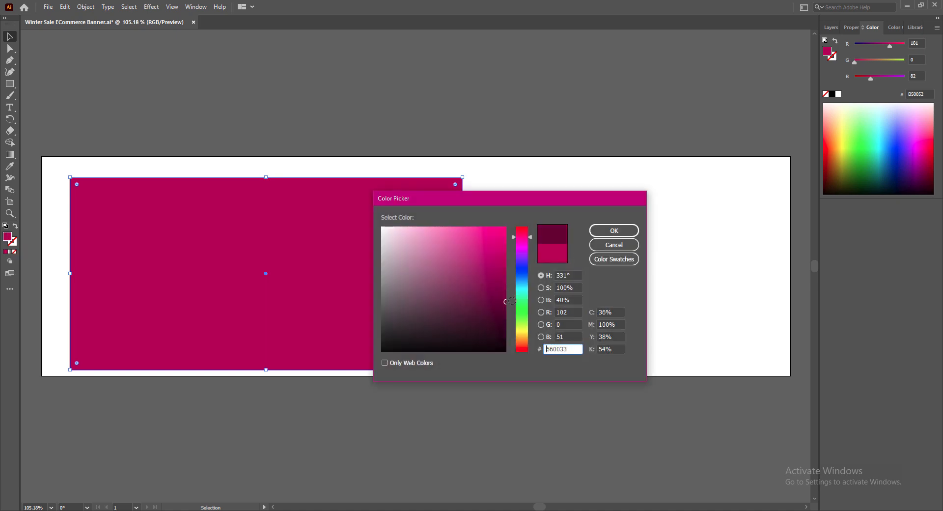
click(613, 230)
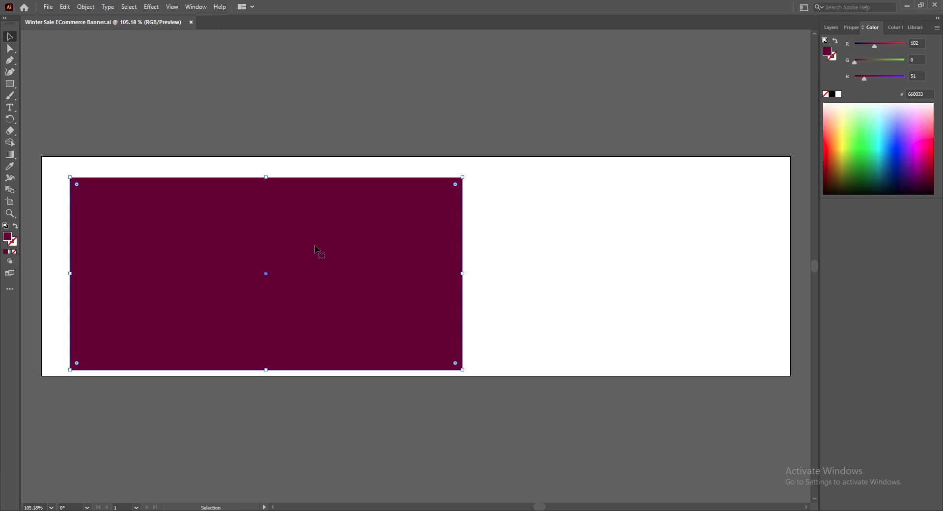
Move the maroon rectangle right and down onto the artboard's bottom edge, and lower its top edge to about Y 65 px
drag(315, 248, 406, 254)
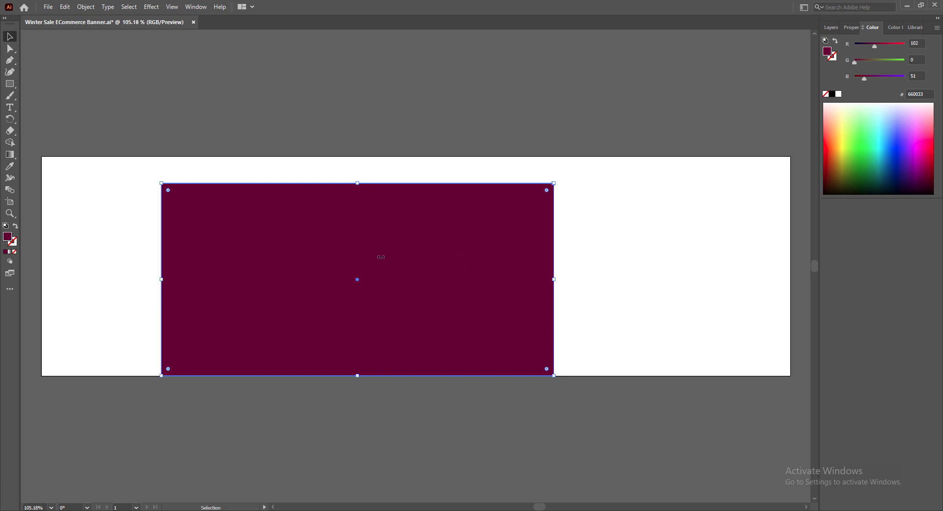
key(a)
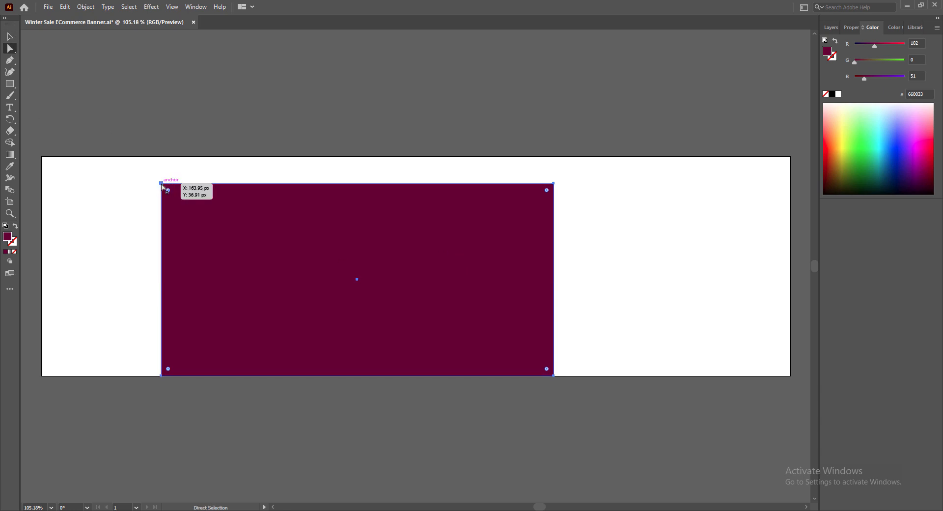
key(v)
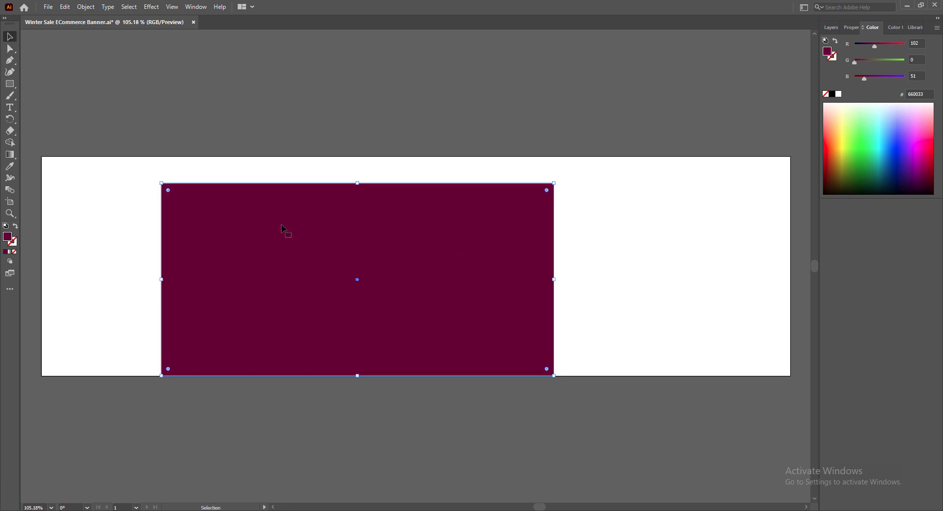
drag(358, 185, 358, 203)
Slant the rectangle into a leaning four-sided shape by shifting both top corners to the left, and save the document
key(a)
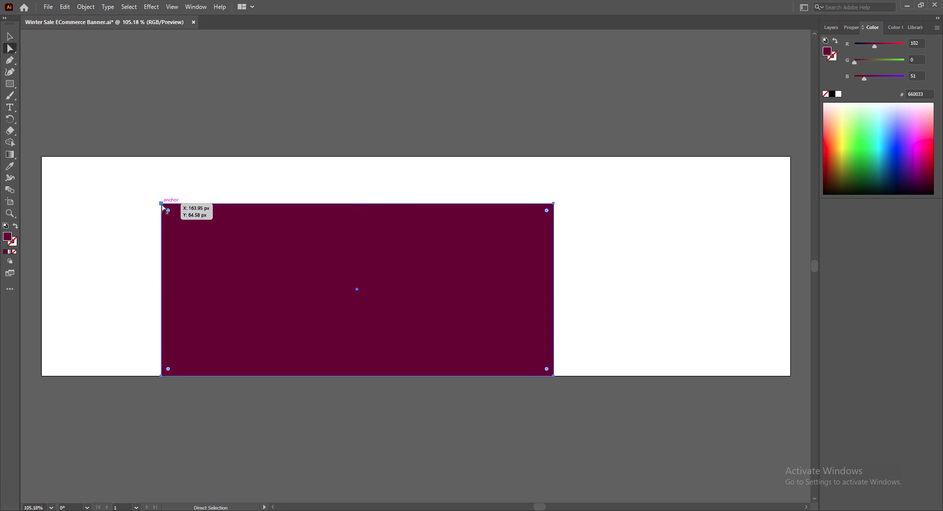
drag(161, 204, 127, 205)
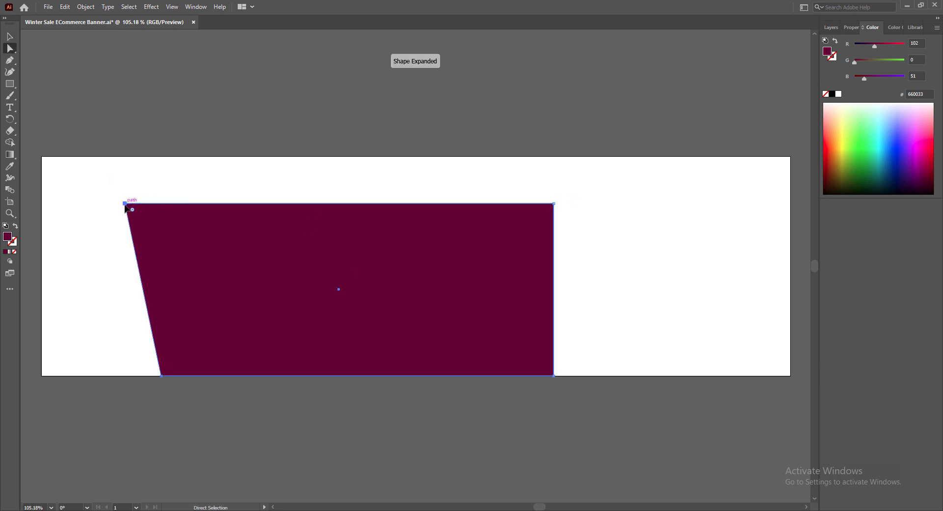
key(ctrl+z)
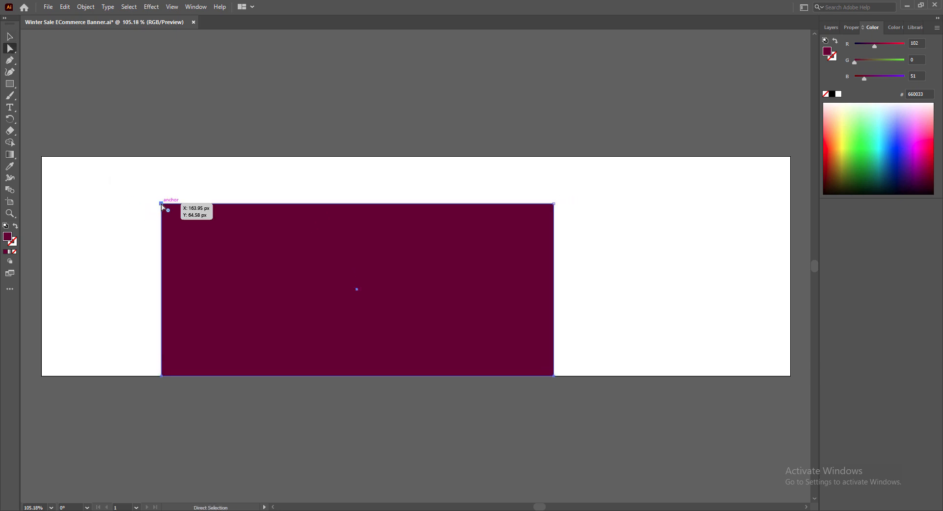
click(157, 207)
drag(161, 204, 96, 206)
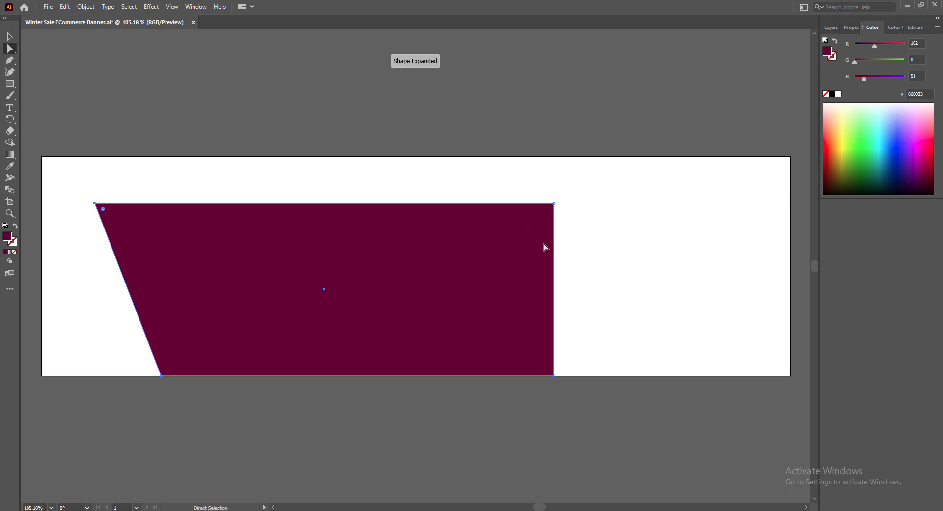
drag(553, 204, 467, 207)
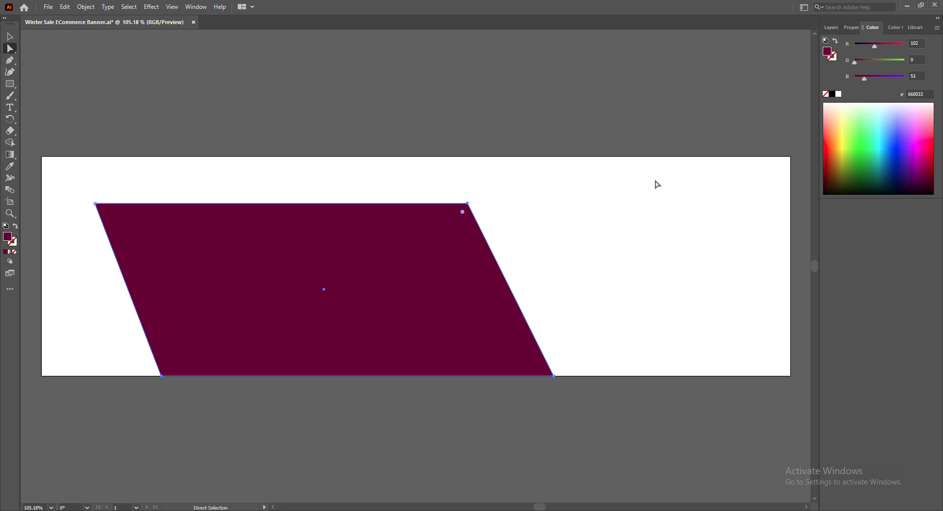
key(v)
click(400, 93)
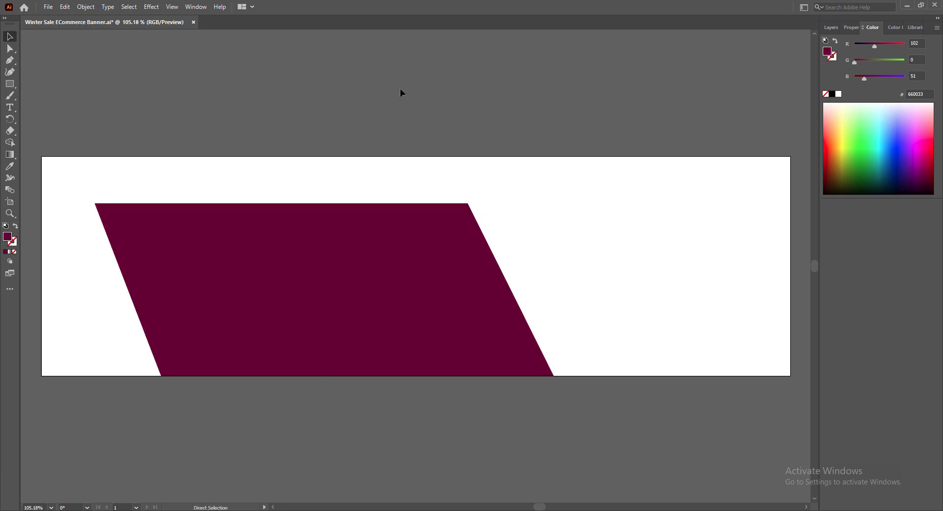
key(ctrl+s)
Move the slanted maroon shape to the right and duplicate it to the left so the copy extends past the artboard's left edge
click(327, 271)
drag(328, 266, 388, 266)
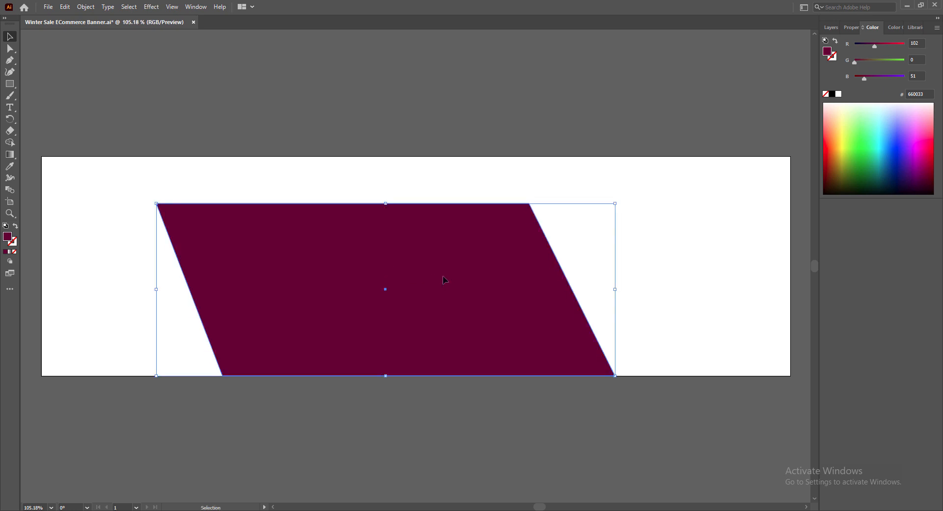
drag(443, 279, 292, 279)
Recolor the copied slanted shape's fill to light orange FFD592
double_click(8, 238)
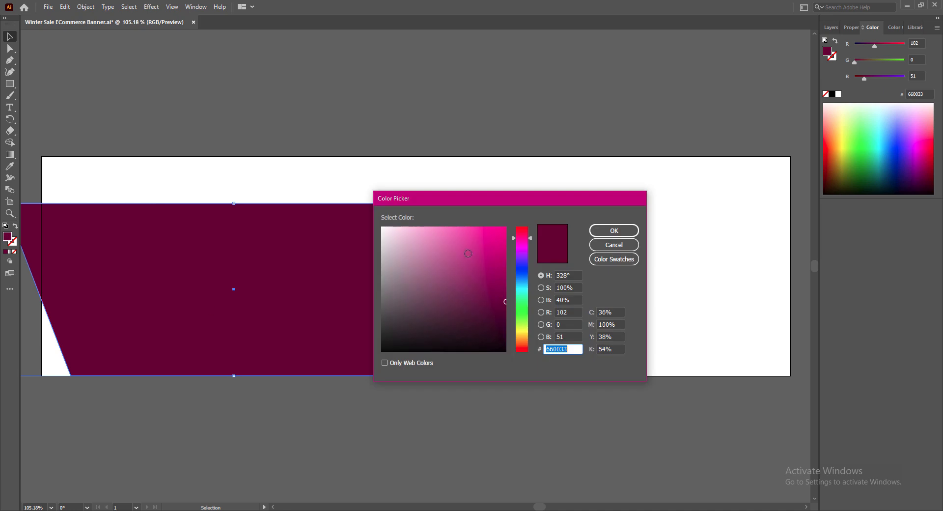
click(521, 339)
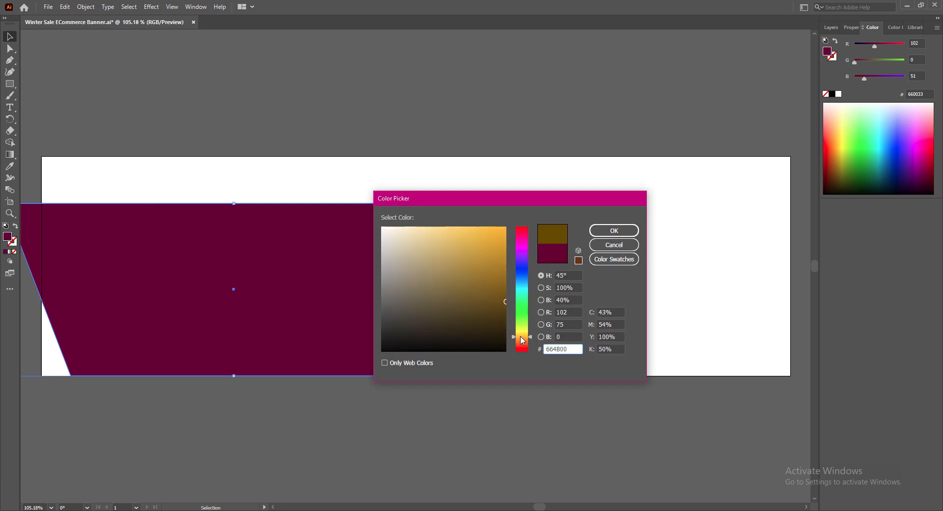
drag(501, 244, 517, 210)
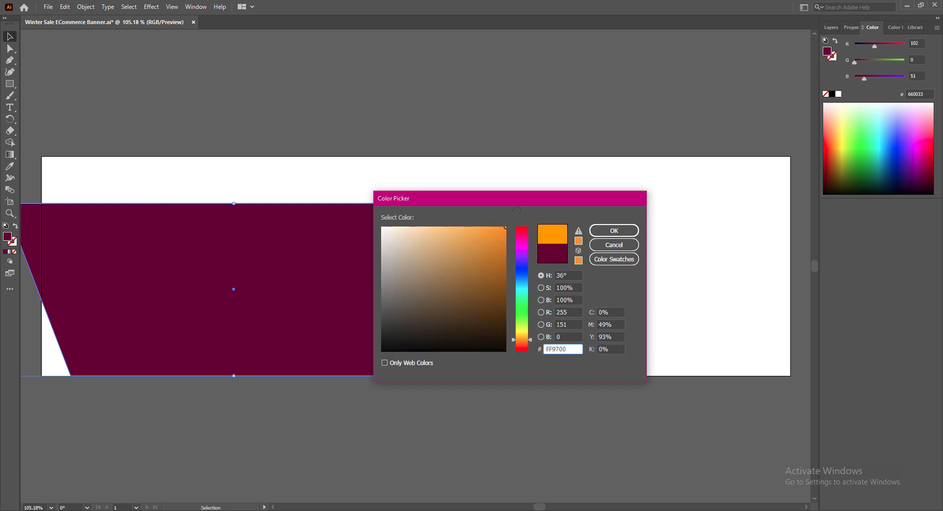
click(523, 338)
click(614, 231)
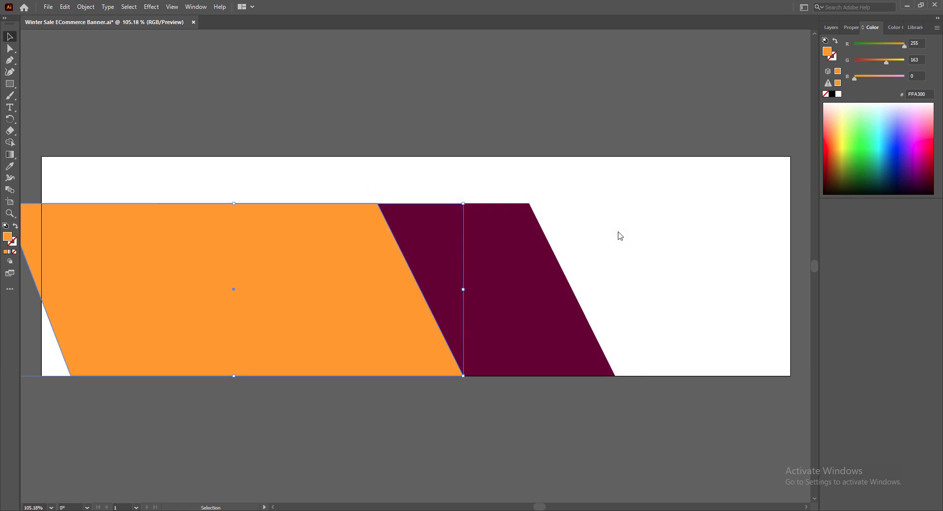
double_click(8, 238)
click(435, 222)
click(436, 221)
click(613, 229)
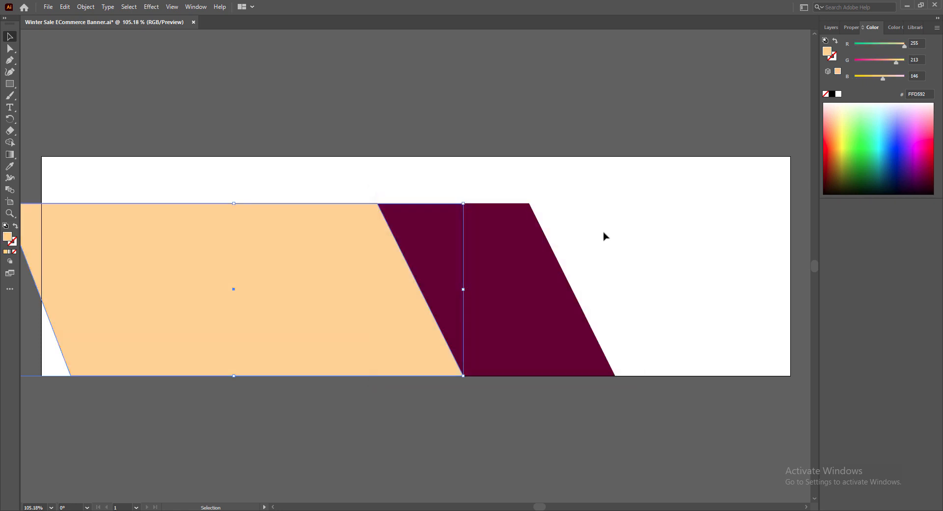
Align the light orange shape's lower-right corner with the maroon shape's lower-left corner, and raise its upper-right corner to the artboard's top edge
drag(348, 301, 170, 324)
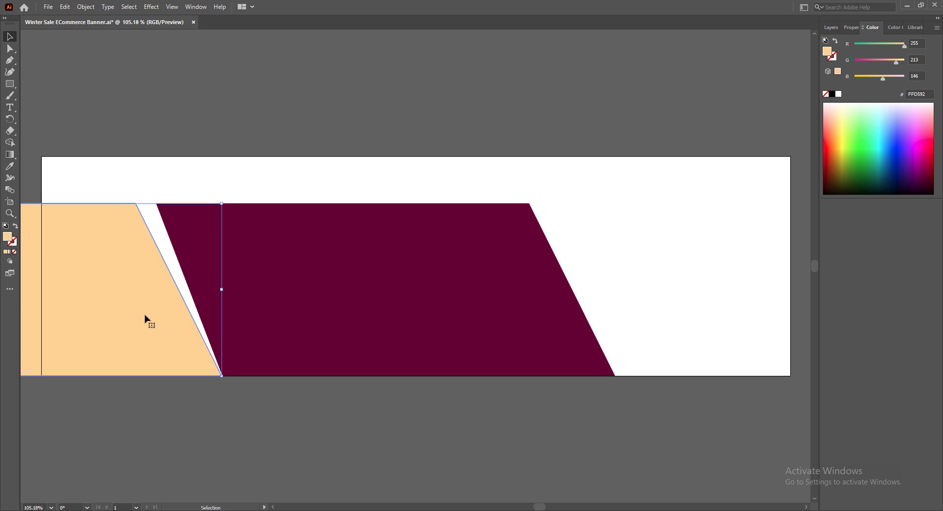
drag(539, 507, 526, 507)
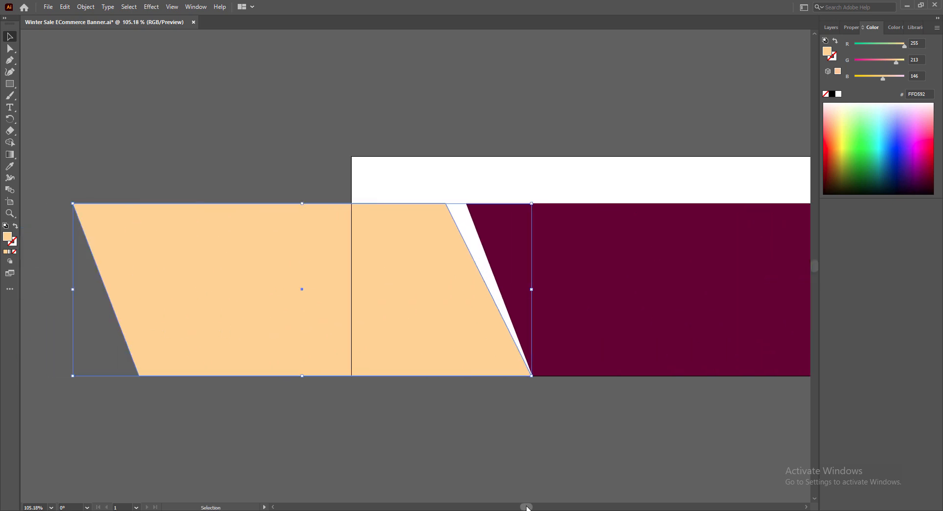
key(a)
click(446, 204)
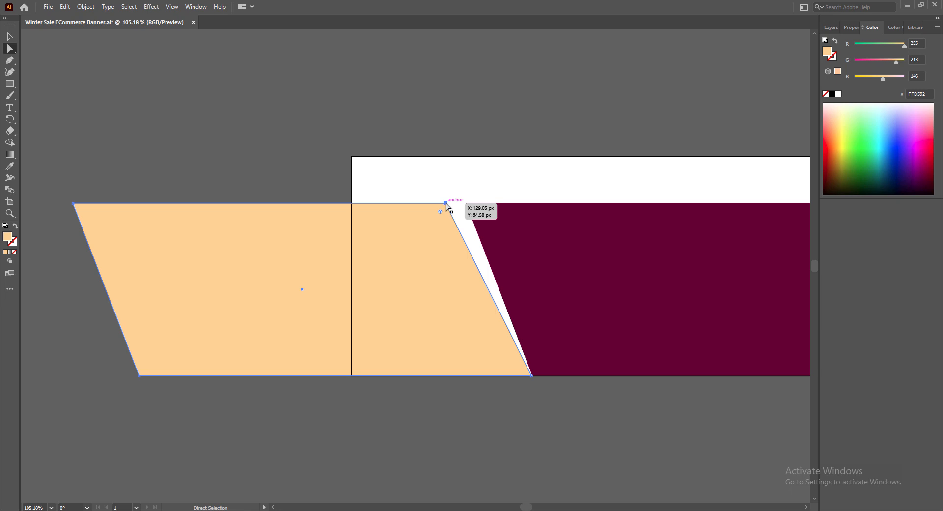
drag(446, 205, 460, 157)
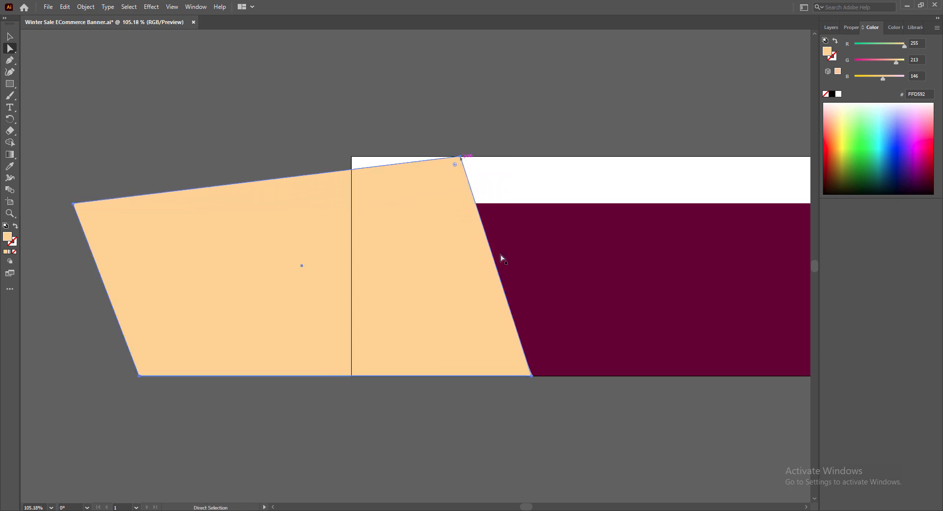
click(531, 376)
Snap the light orange shape's two left corners to the artboard's left corners, and save the document
drag(73, 203, 351, 157)
drag(139, 376, 351, 375)
click(10, 37)
click(490, 415)
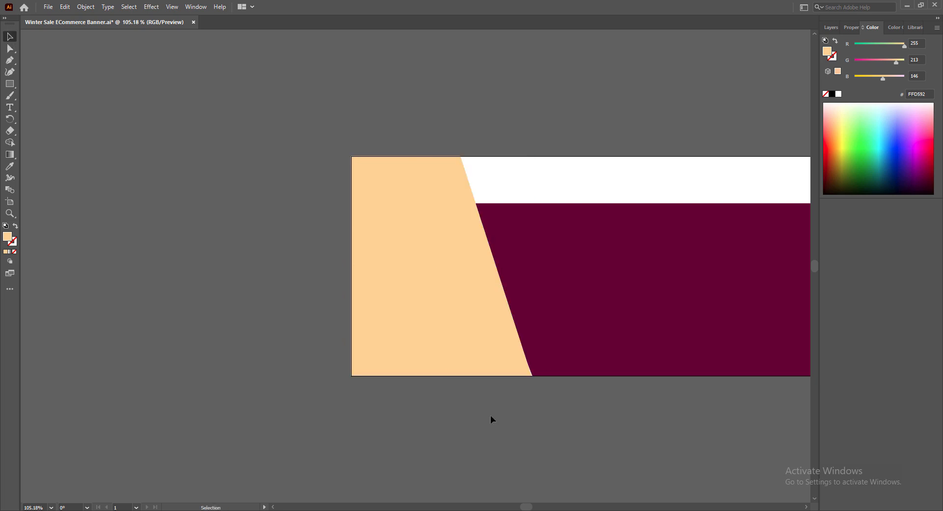
drag(526, 506, 543, 509)
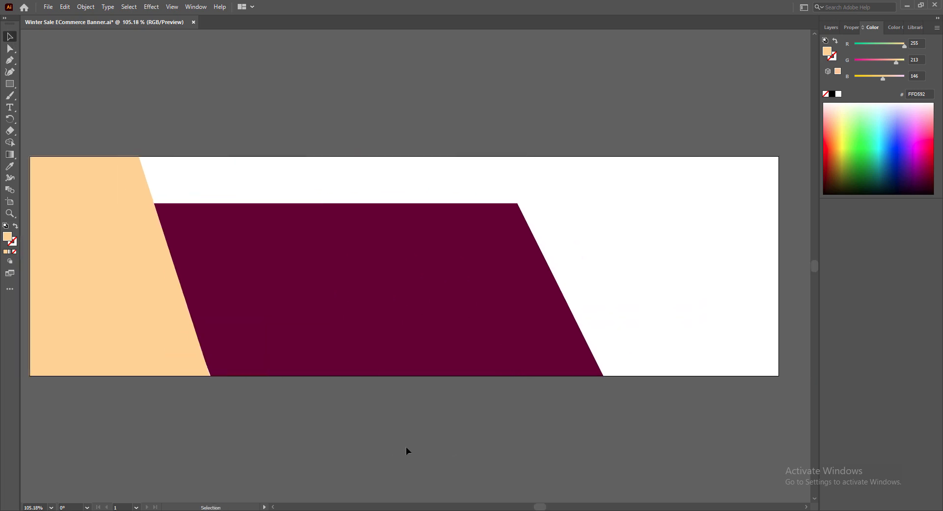
key(ctrl+s)
Duplicate the maroon shape upward past the artboard's top edge and fill the copy with a linear gradient
click(396, 308)
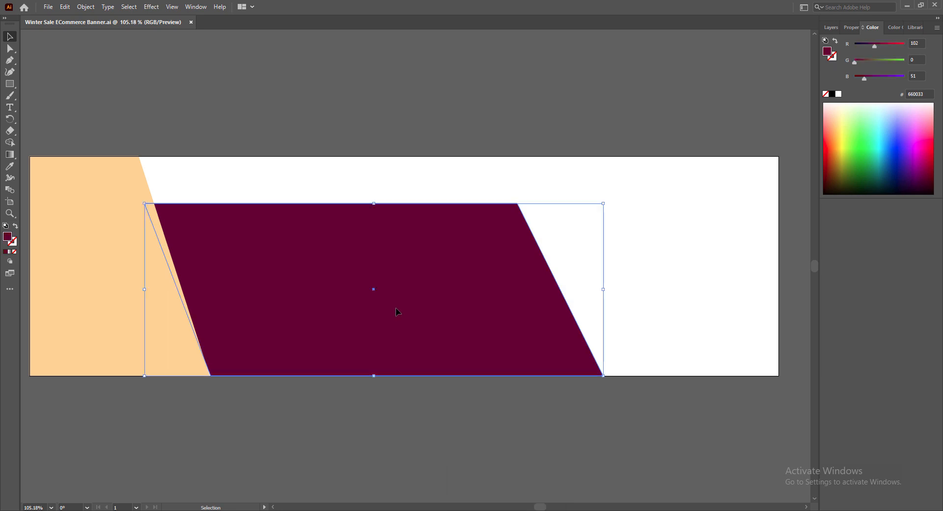
drag(396, 307, 403, 195)
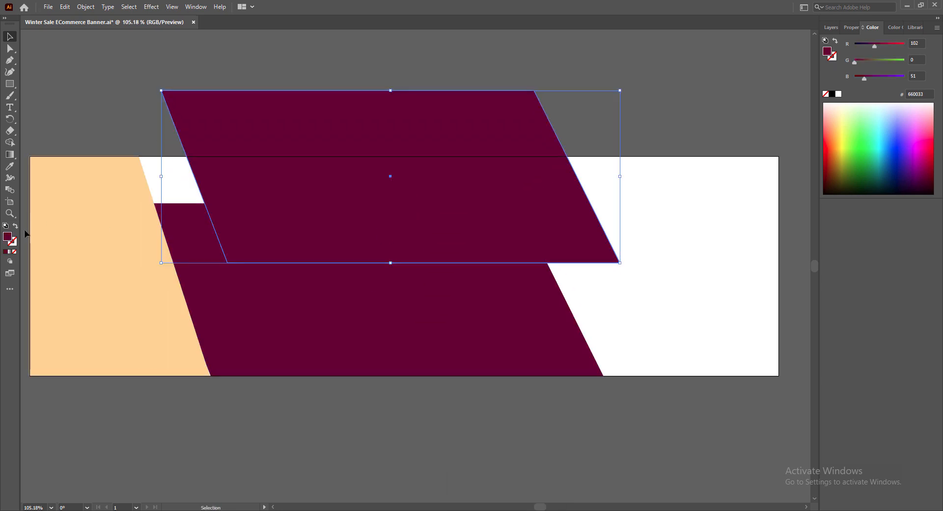
click(13, 253)
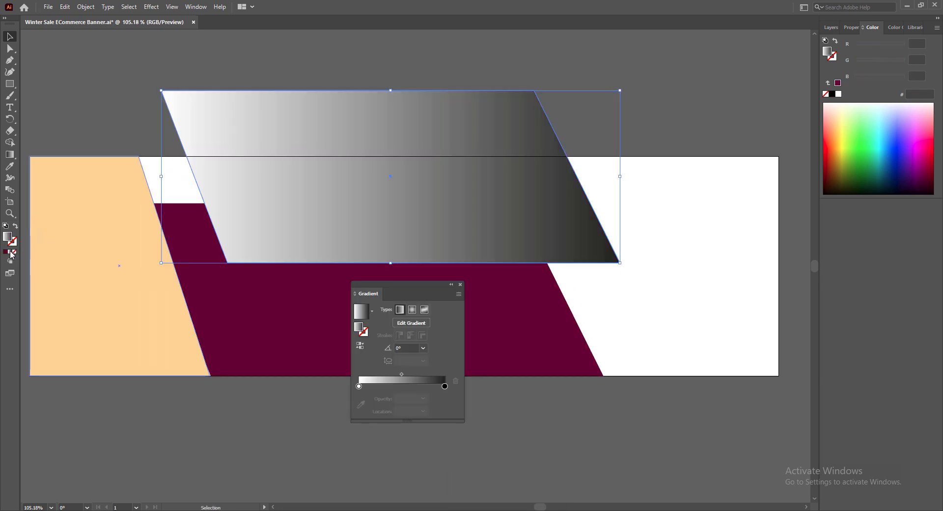
Set the end stop of the copied shape's gradient to dark indigo 29235C
double_click(445, 386)
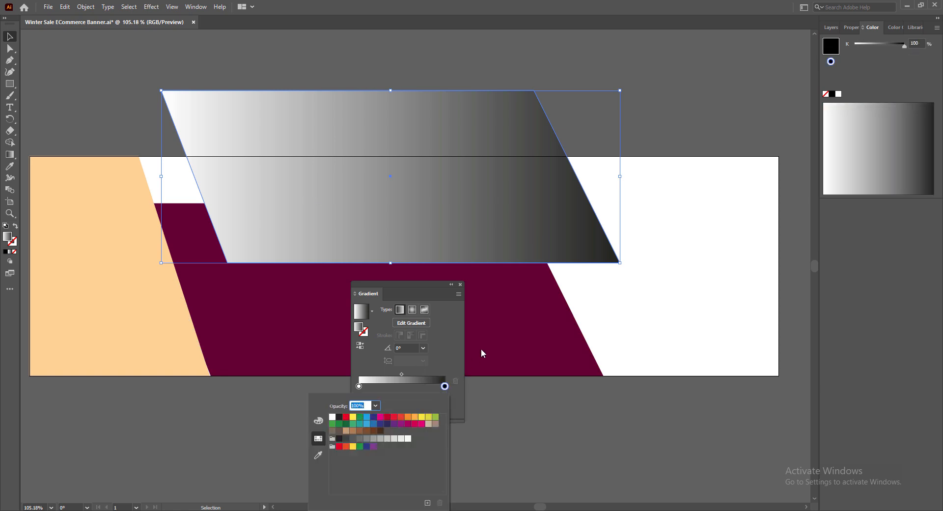
click(394, 424)
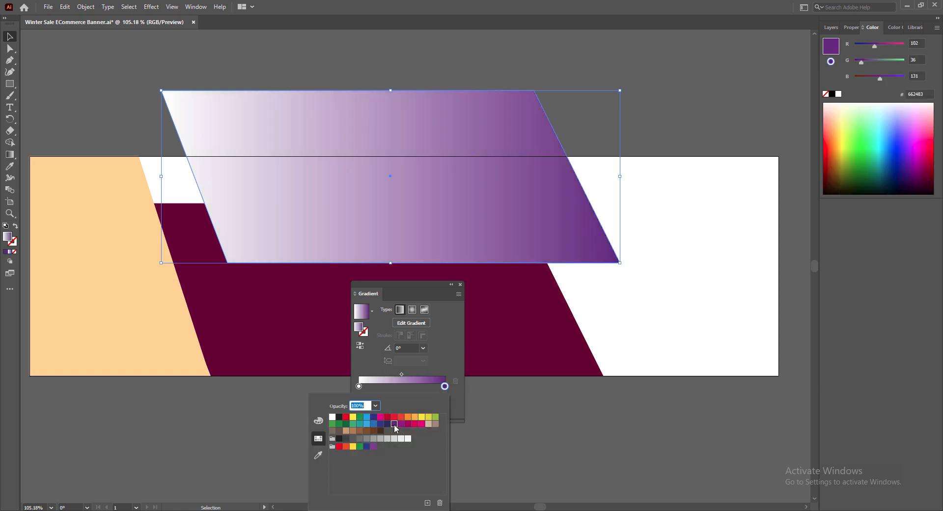
click(388, 424)
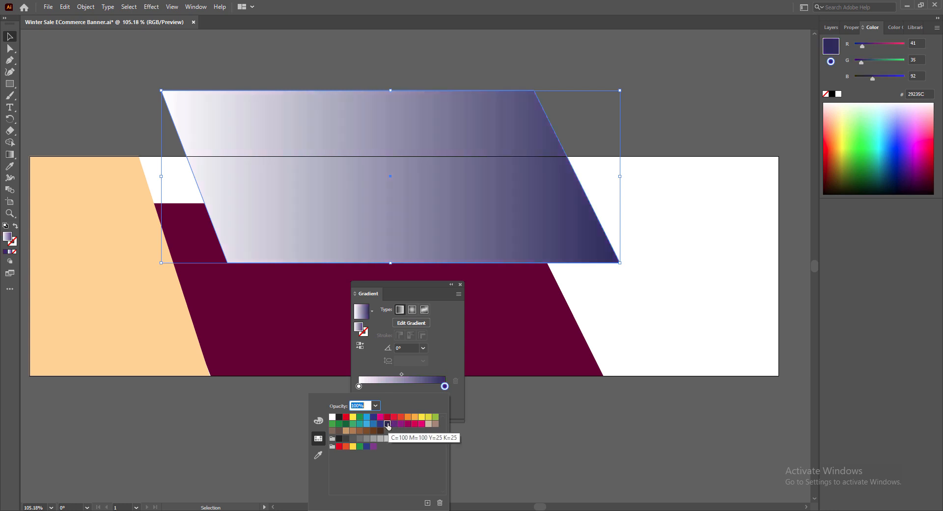
Set the start stop of the copied shape's gradient to blue 2D2E83, trying grey and lighter blue swatches first
double_click(359, 386)
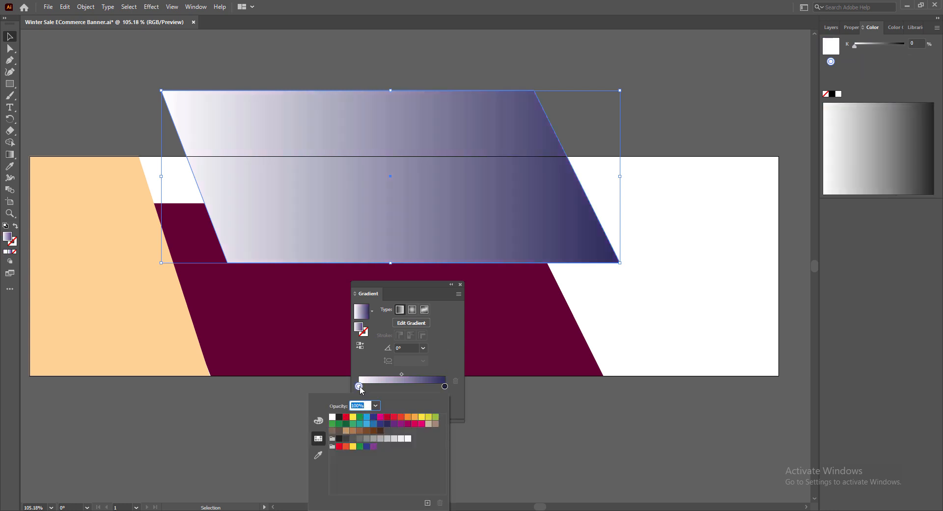
click(346, 438)
click(353, 438)
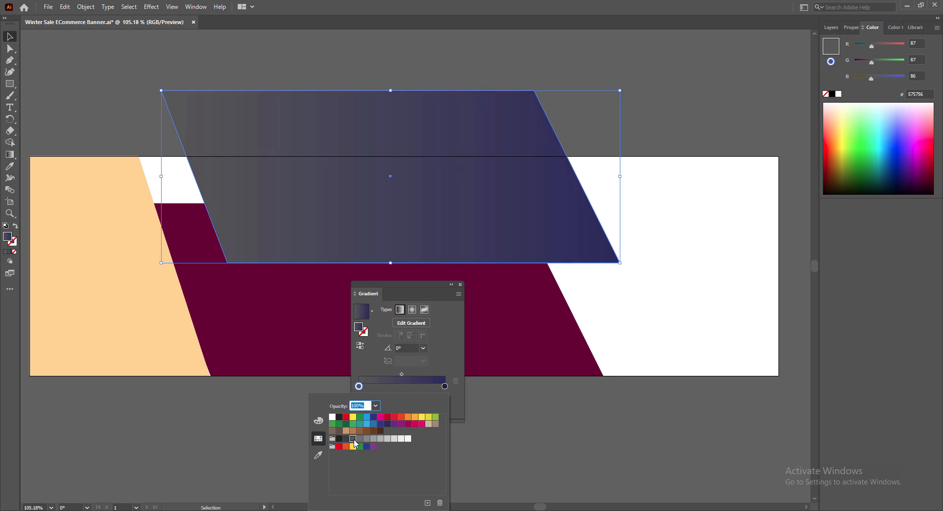
click(346, 438)
click(374, 424)
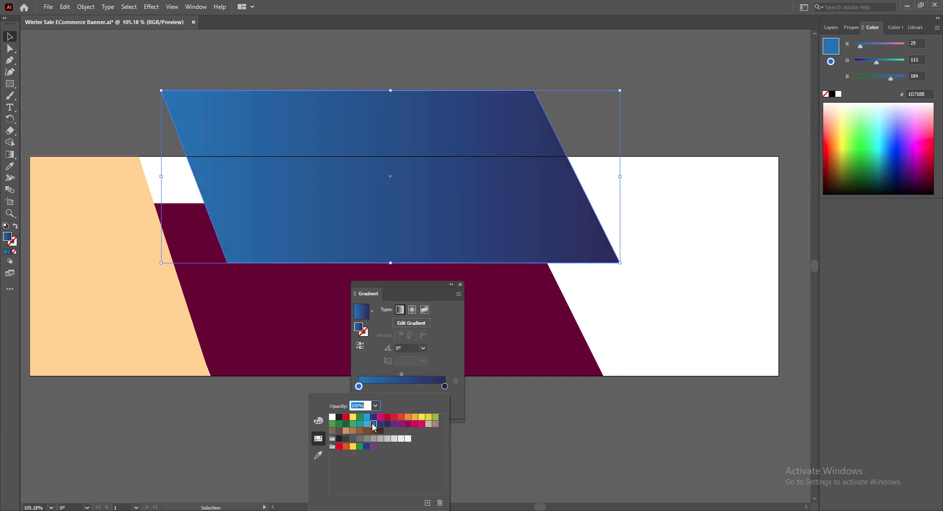
click(381, 424)
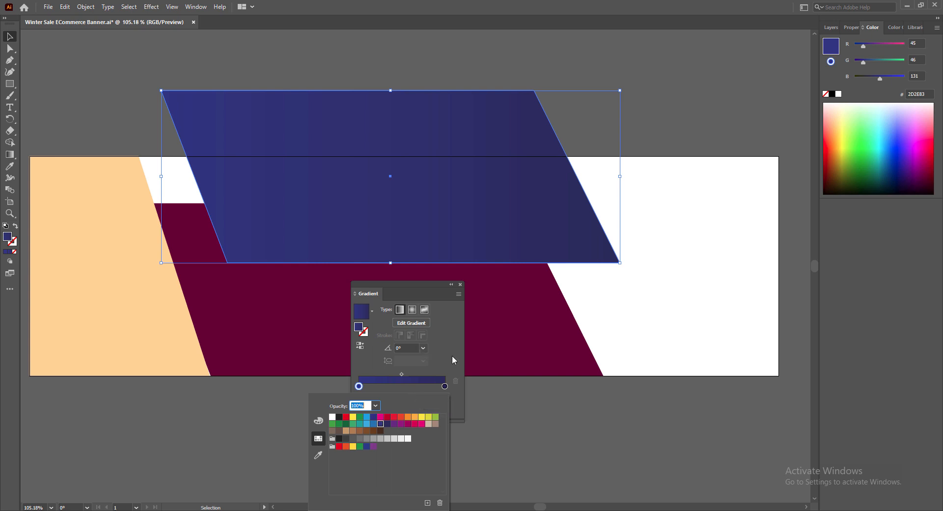
click(445, 386)
double_click(444, 386)
click(440, 358)
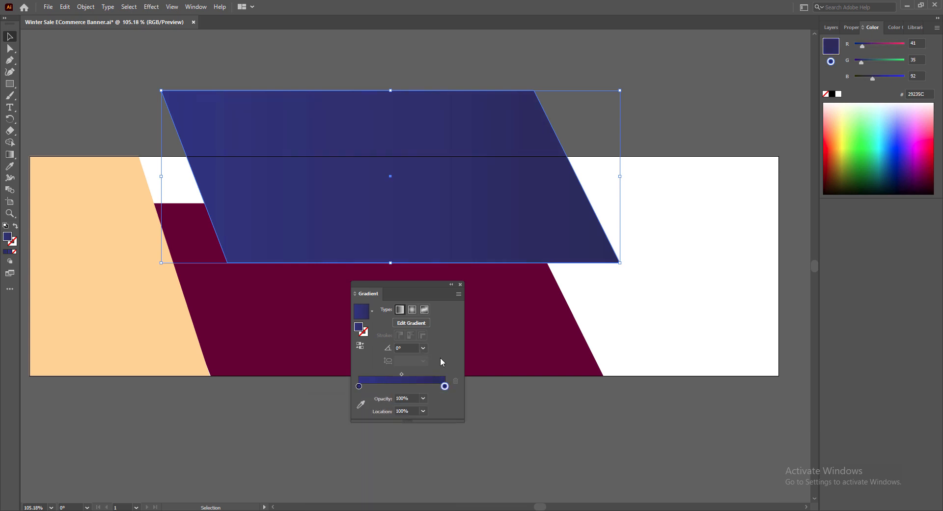
Dock the Gradient panel below the Color panel and deselect the blue gradient shape
click(372, 310)
click(372, 311)
drag(411, 283, 876, 211)
click(655, 91)
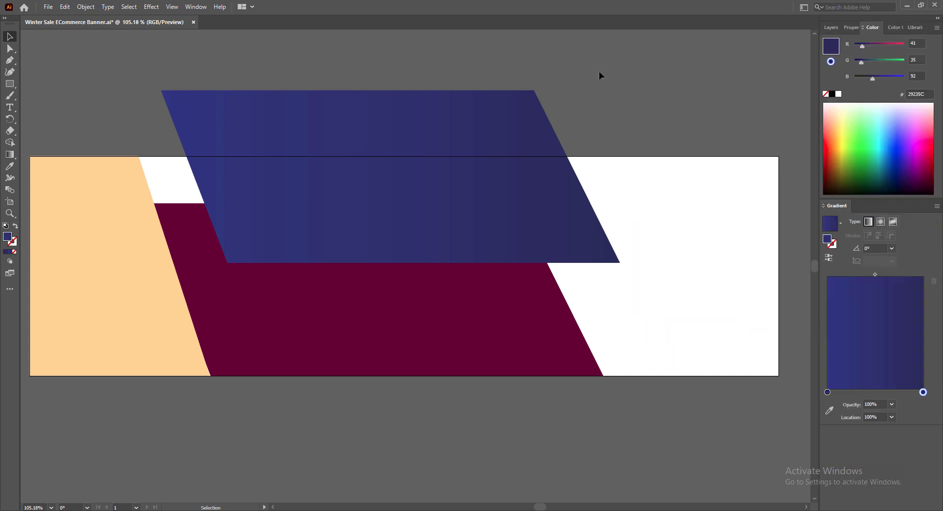
Arrange the blue gradient shape in front of the light orange shape and align its upper edge with the artboard's top edge
click(370, 136)
mouse_move(363, 136)
mouse_down()
mouse_move(328, 137)
mouse_move(370, 130)
mouse_up()
right_click(372, 131)
mouse_move(432, 310)
click(495, 310)
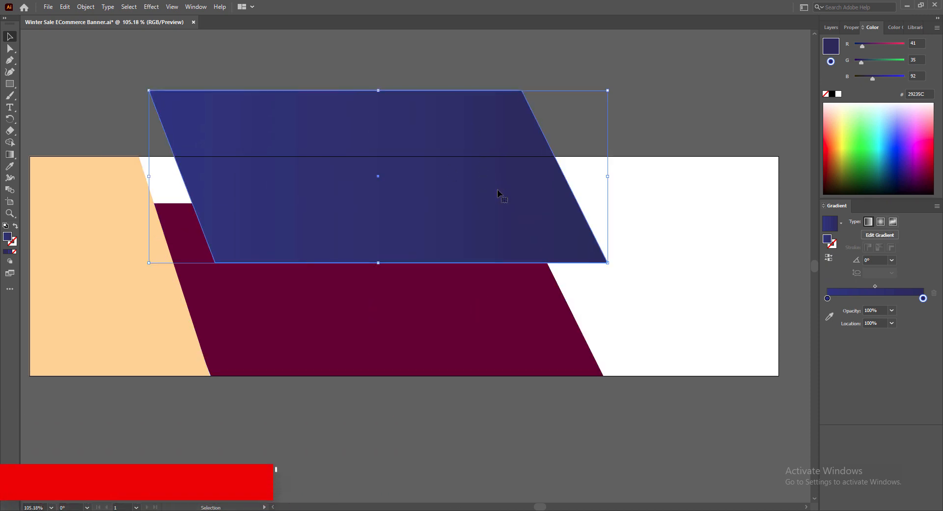
drag(498, 191, 438, 262)
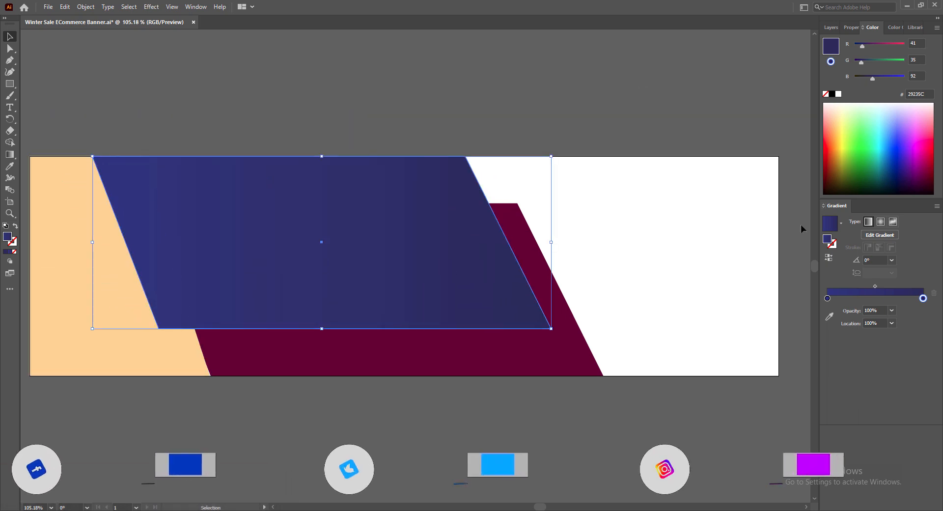
Darken the blue gradient's end stop to 1E1521 and save the document
double_click(923, 298)
click(797, 332)
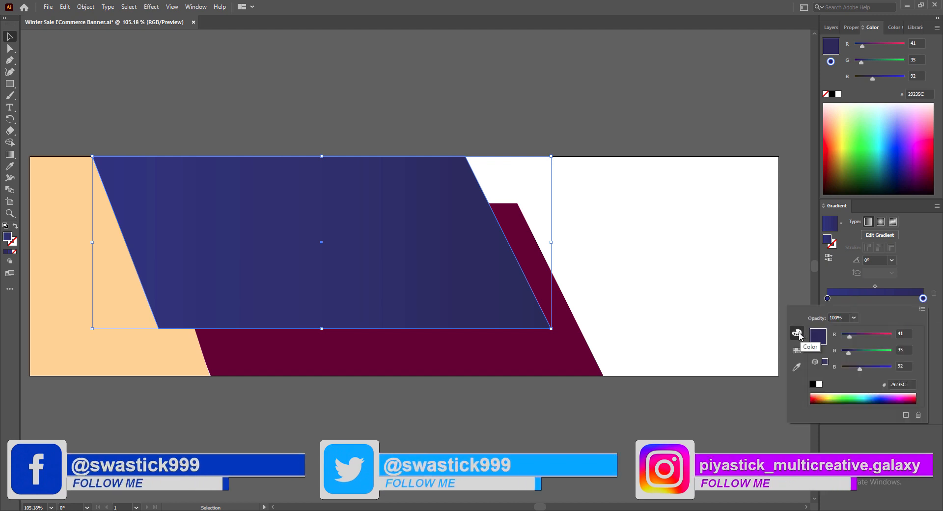
click(850, 368)
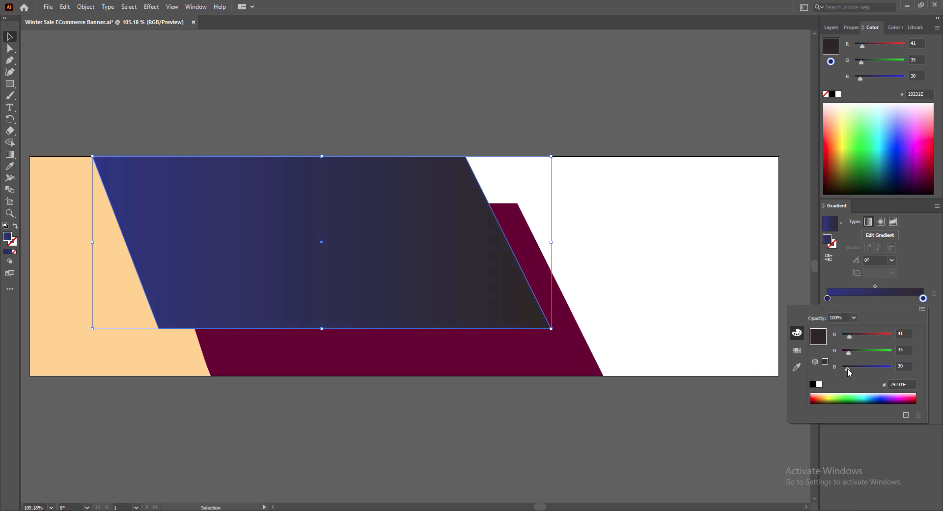
mouse_move(848, 352)
mouse_down()
mouse_move(864, 341)
mouse_move(847, 337)
mouse_up()
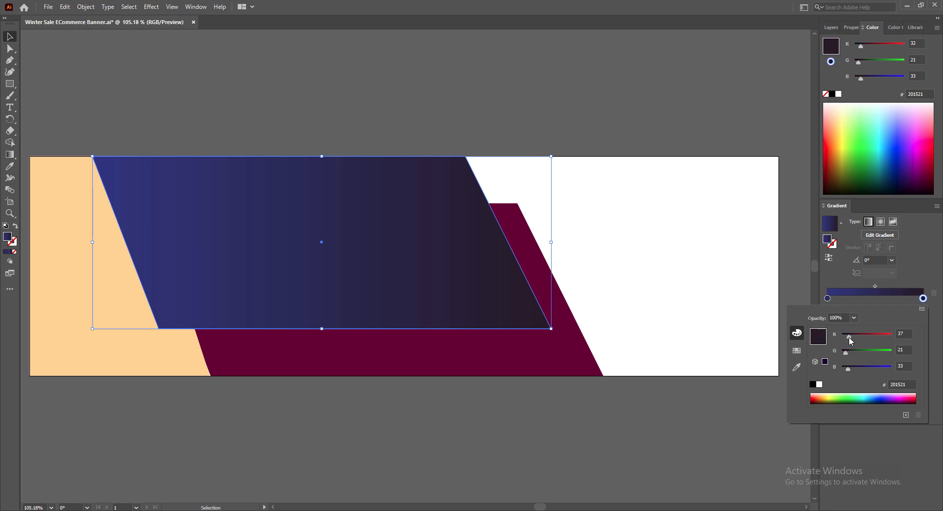
drag(849, 337, 847, 337)
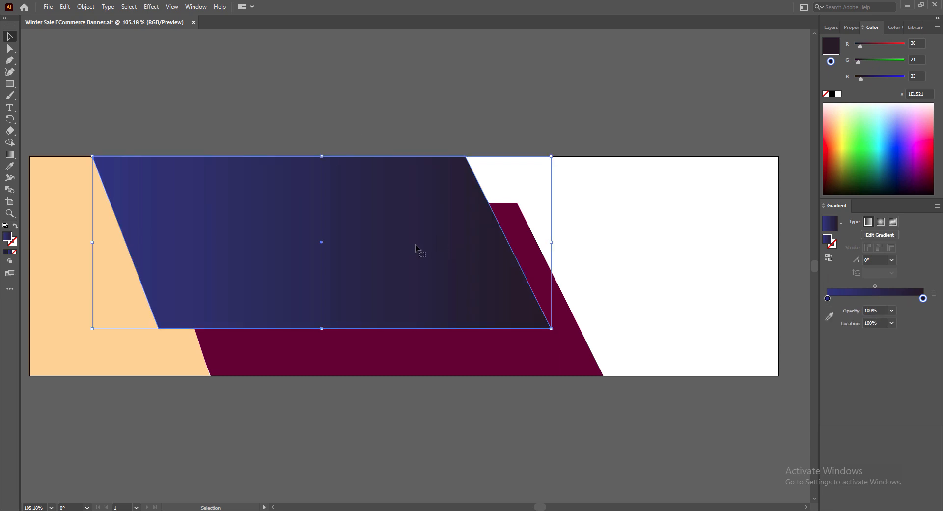
key(ctrl+s)
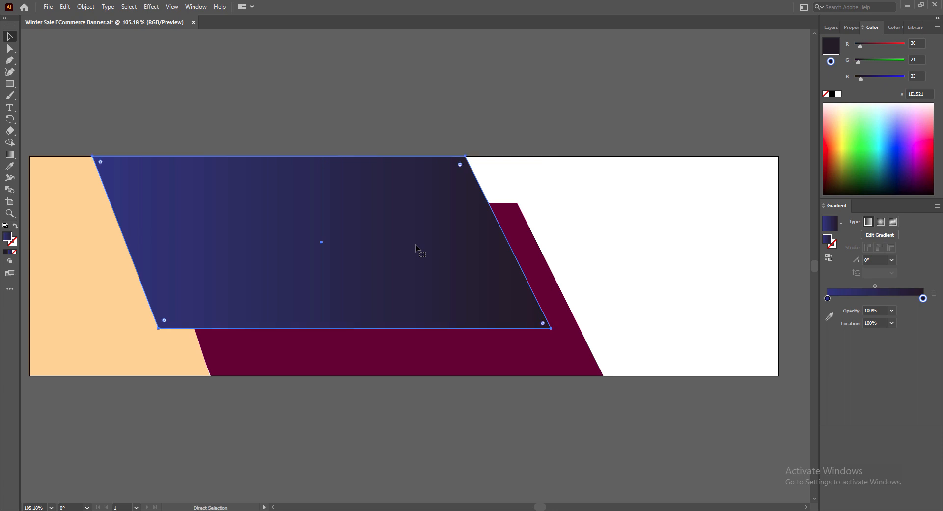
Shift the blue gradient shape slightly to the left along the artboard's top edge and save the document
drag(367, 278, 365, 277)
click(365, 129)
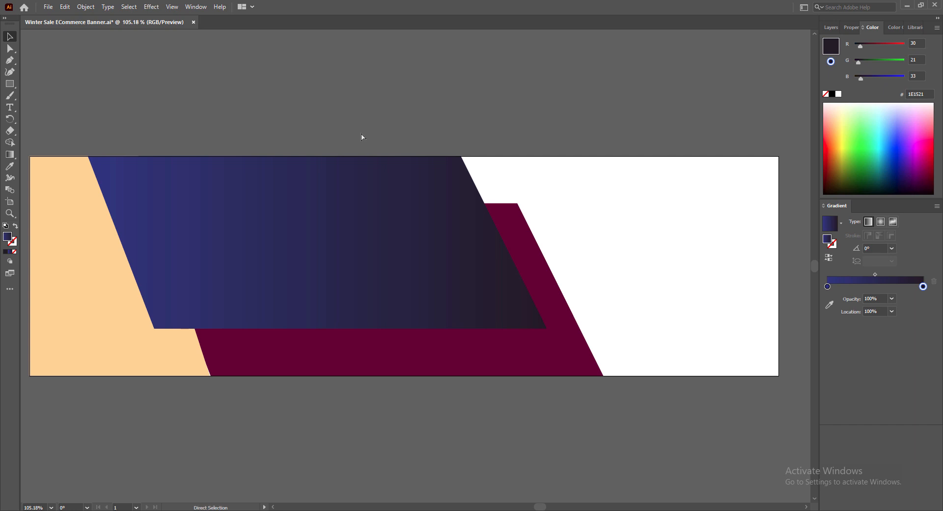
key(ctrl+s)
Open the Colored Pencil effect settings for the blue gradient shape
click(381, 249)
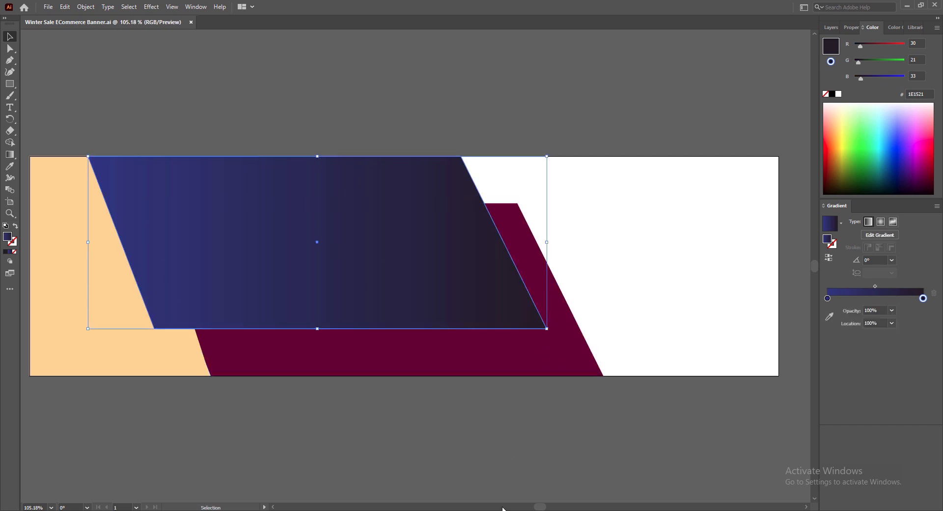
click(152, 7)
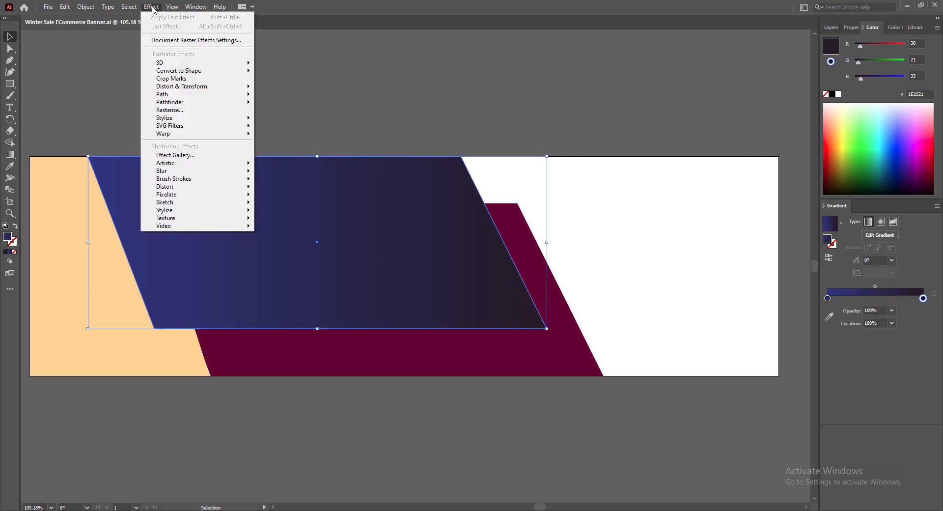
mouse_move(237, 121)
mouse_move(214, 211)
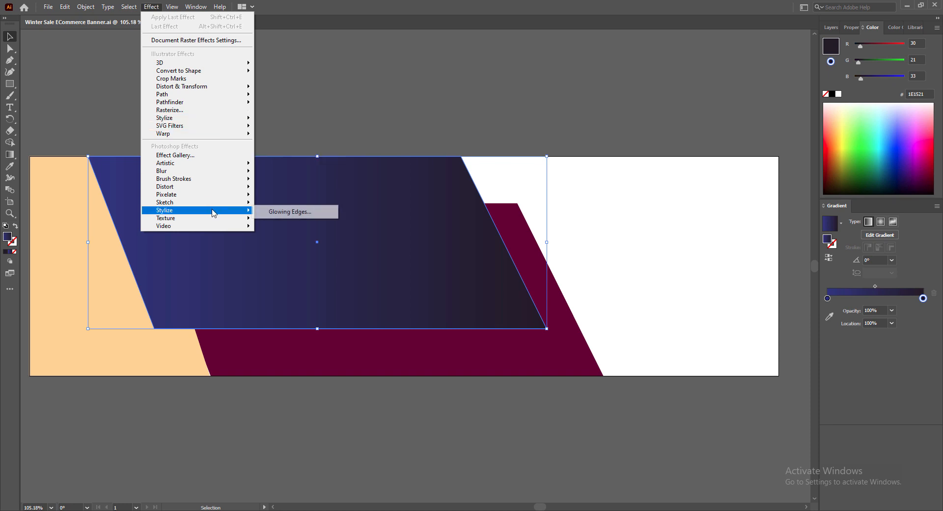
mouse_move(215, 163)
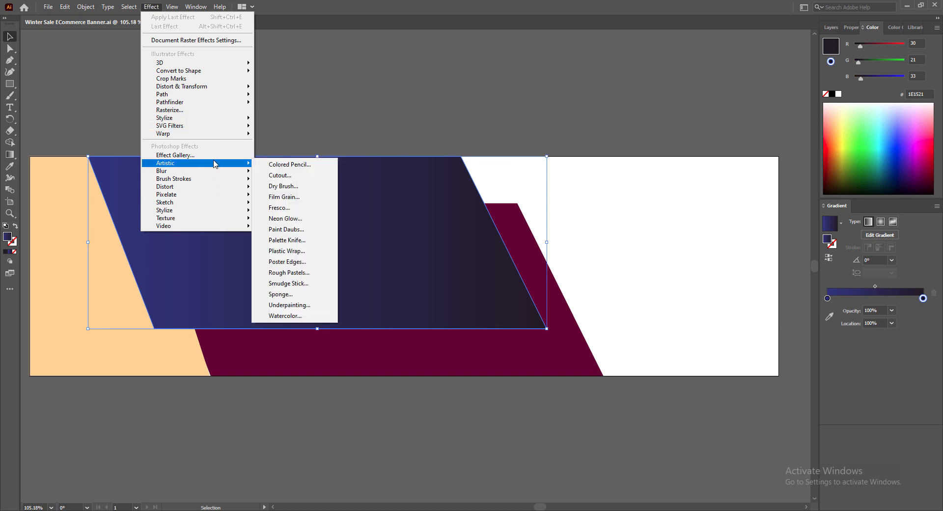
click(289, 165)
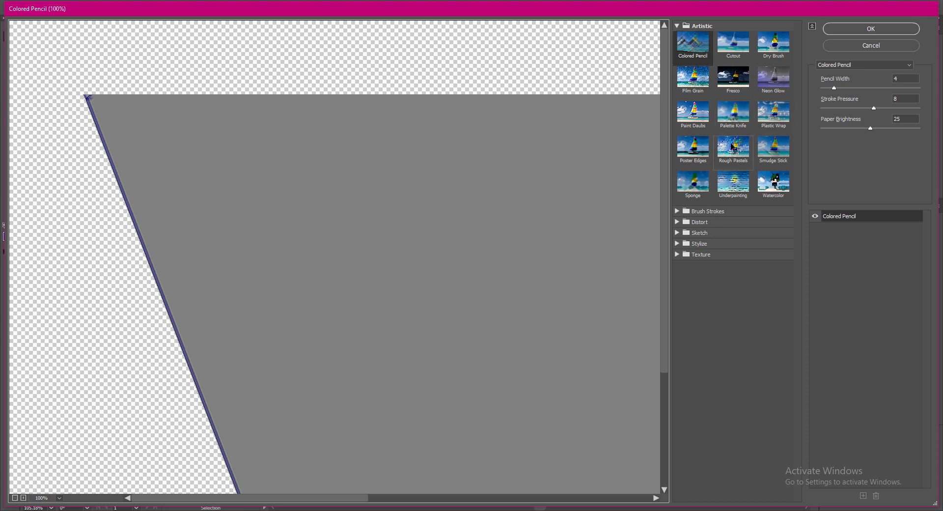
Try the Rough Pastels, Angled Strokes and Crosshatch effects on the blue gradient shape
click(732, 146)
click(677, 211)
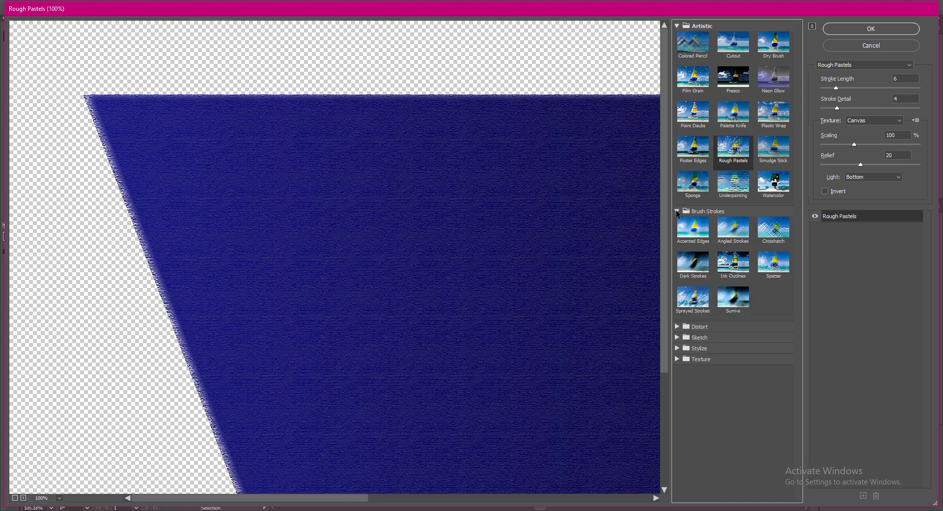
click(728, 236)
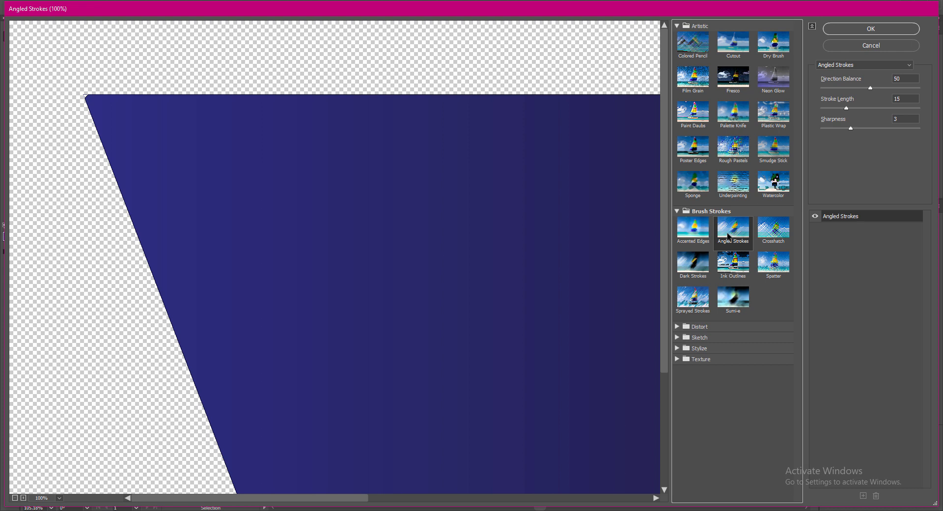
click(767, 229)
Apply the Dark Strokes effect to the blue gradient shape with Balance 6, Black Intensity 7 and White Intensity 3
click(694, 263)
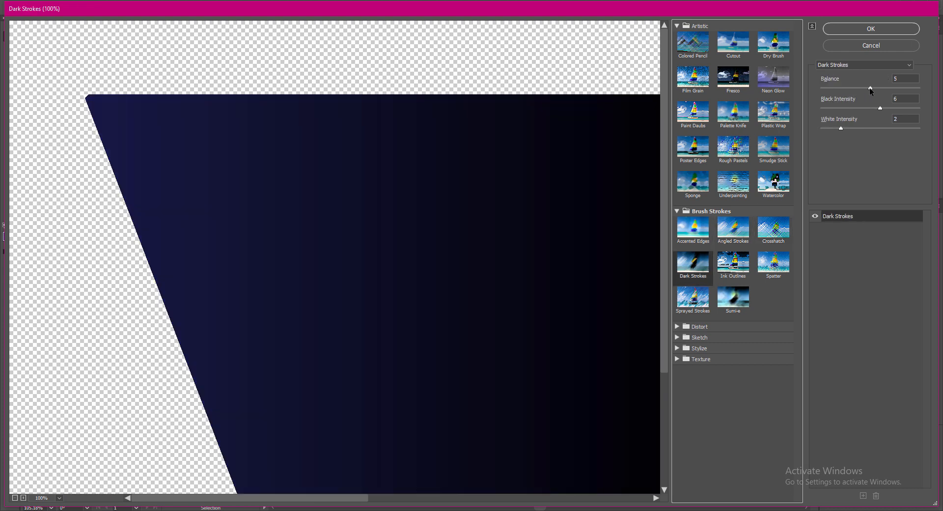
drag(870, 90, 879, 90)
click(881, 109)
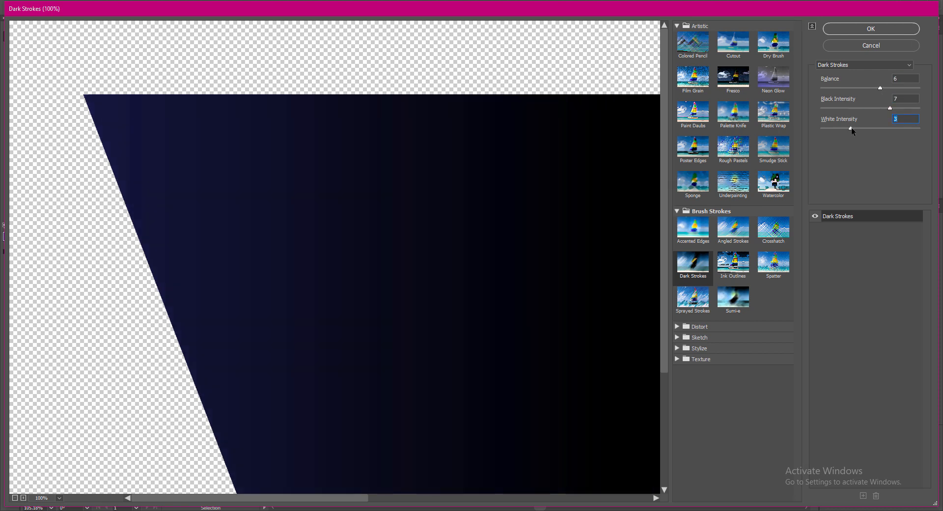
click(874, 29)
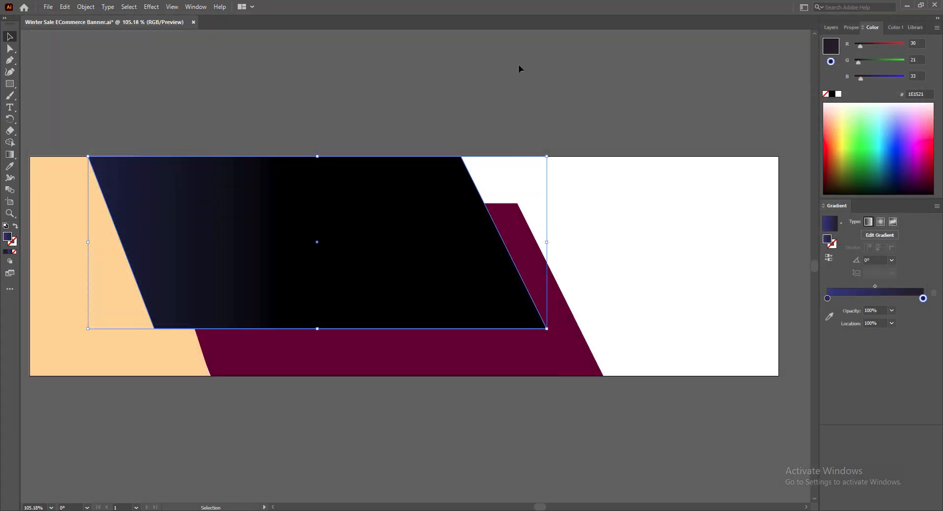
click(431, 114)
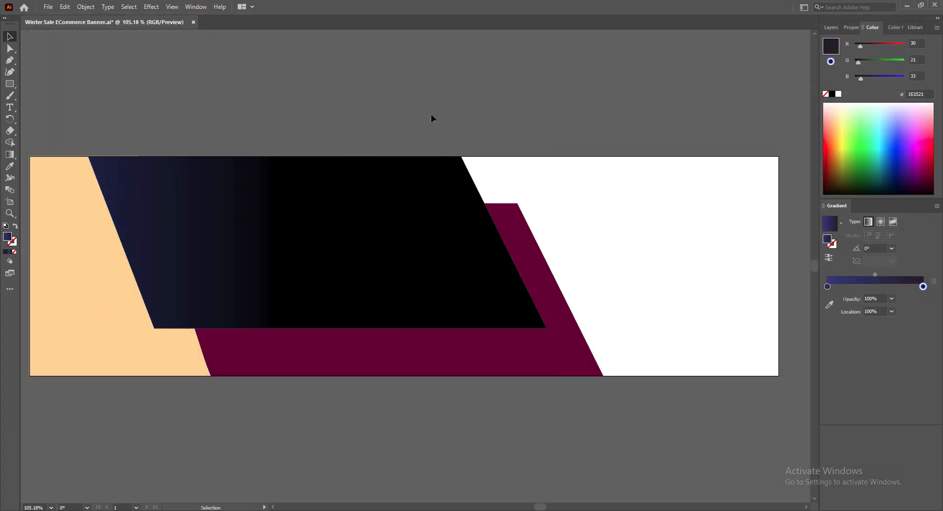
Fill the maroon shape with the linear gradient and set its end stop to dark maroon 510031
click(426, 349)
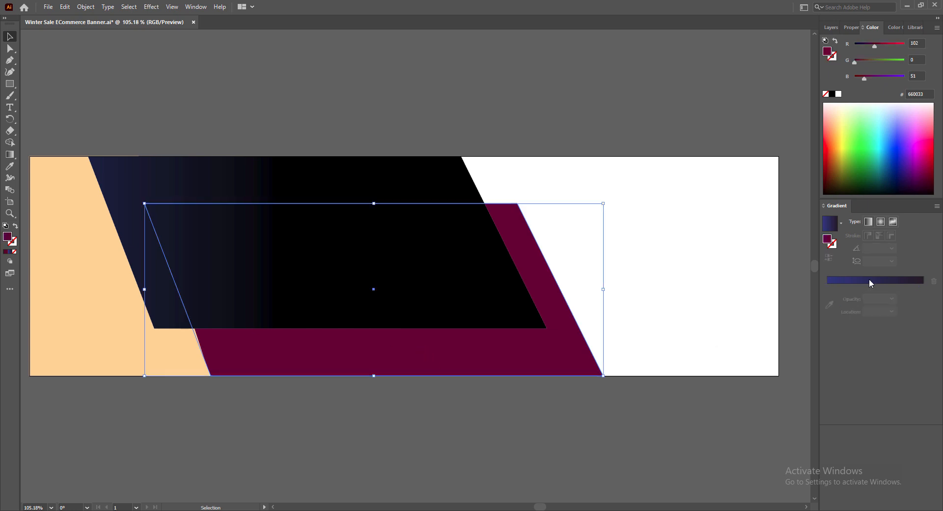
click(870, 281)
click(925, 177)
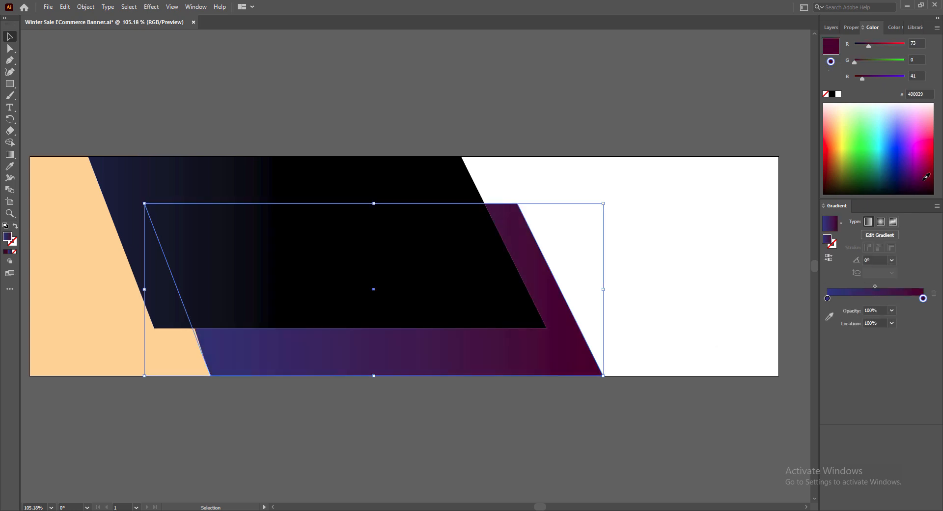
drag(925, 168, 926, 175)
Recolor the start stop of the maroon shape's gradient to purple and select its end stop
click(828, 298)
drag(915, 129, 914, 158)
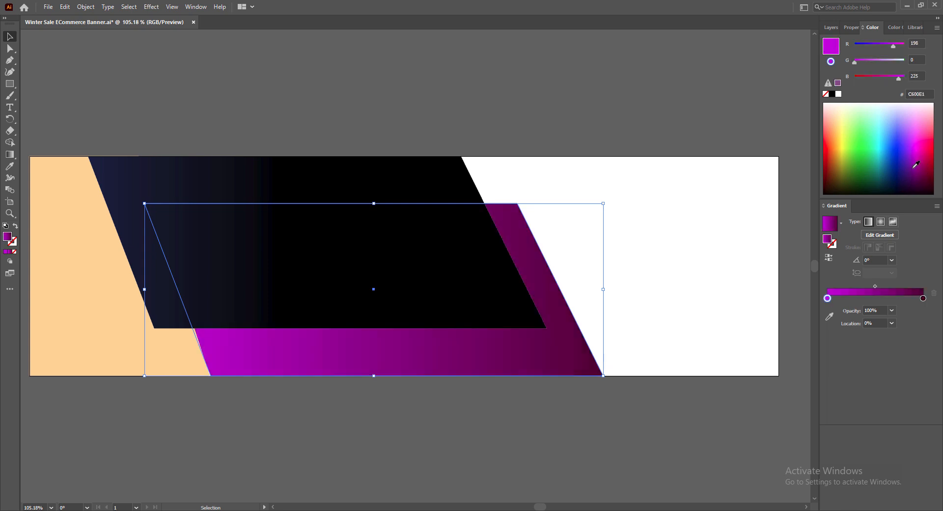
click(923, 298)
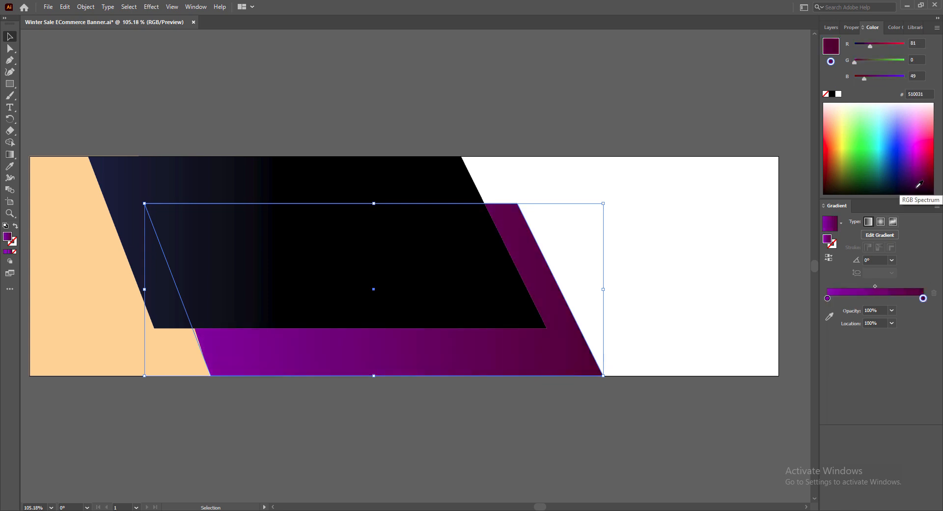
Darken the purple gradient's end stop to 150013 and recolor the light orange shape to FFE9CA
click(922, 180)
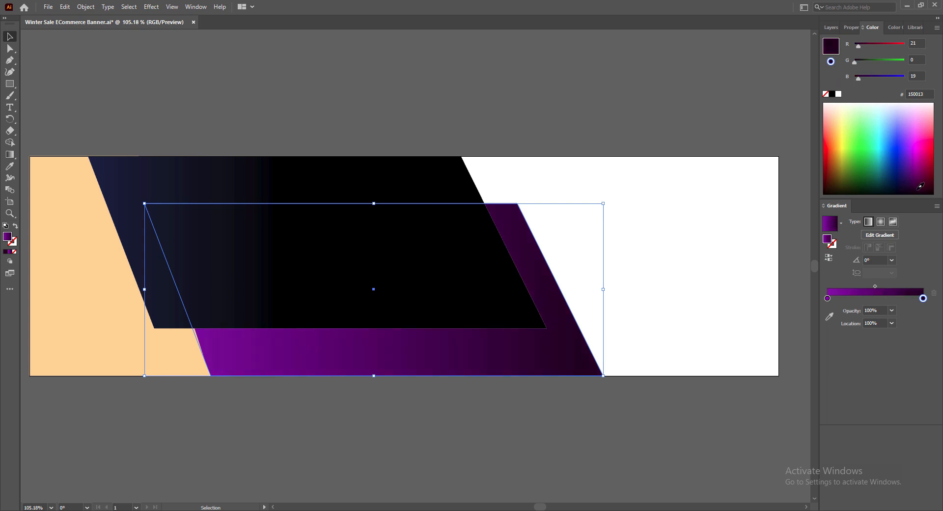
click(132, 358)
double_click(7, 236)
click(613, 231)
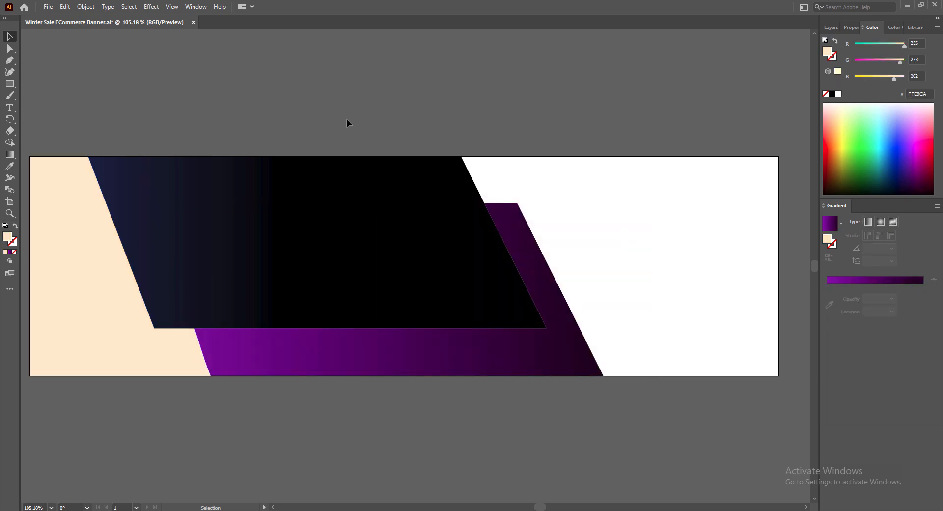
click(442, 305)
click(548, 425)
click(246, 280)
click(313, 397)
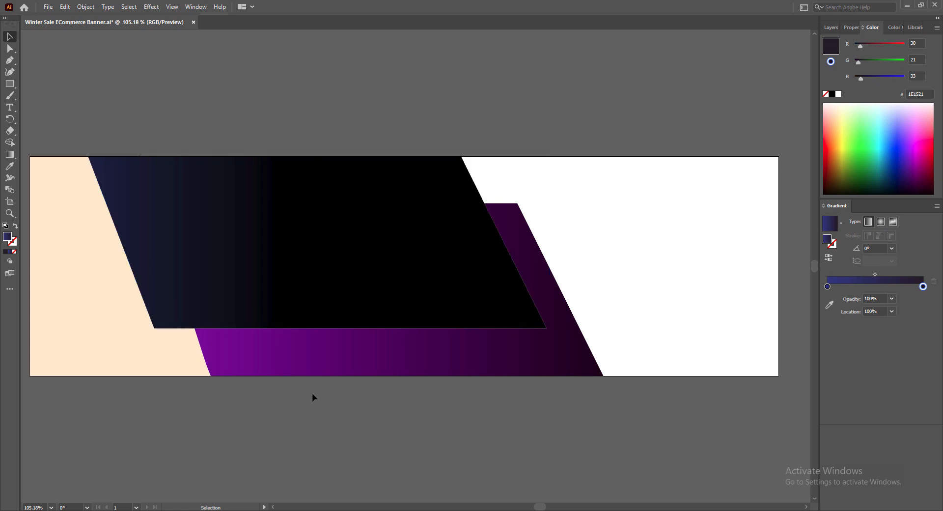
click(93, 310)
click(131, 131)
Move the purple gradient shape's upper-right corner point slightly to the right
key(a)
click(434, 362)
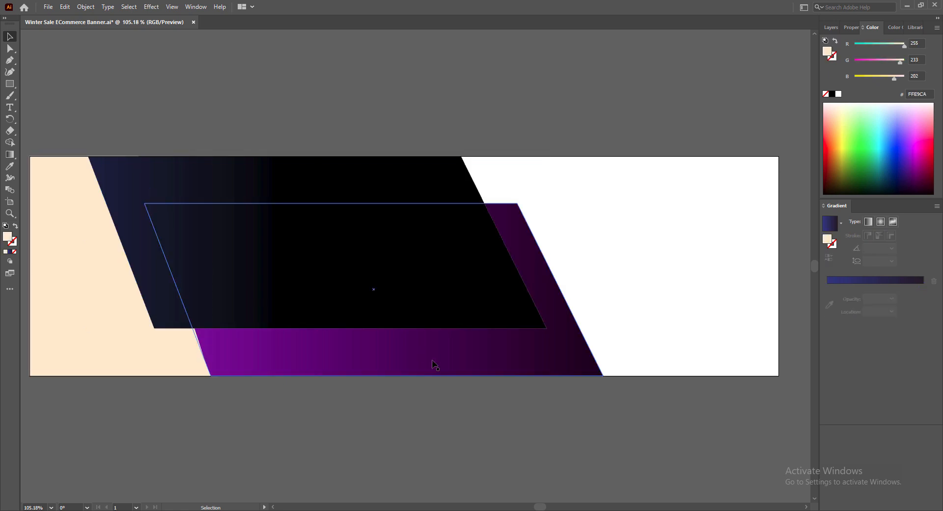
drag(517, 203, 520, 204)
key(v)
click(611, 435)
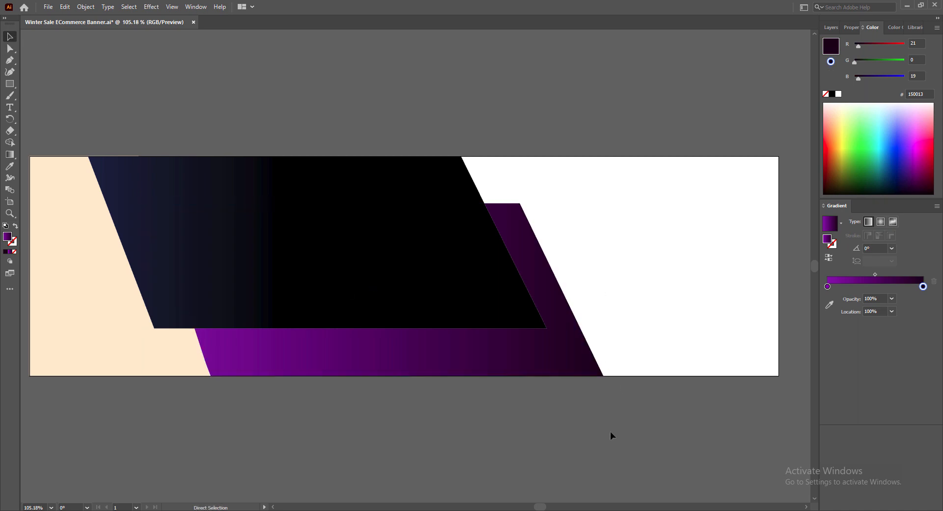
Save the document and try the Sponge effect on the blue gradient shape with Brush Size 3, Definition 9 and Smoothness 9
click(351, 236)
key(ctrl+s)
click(151, 7)
mouse_move(206, 163)
click(294, 295)
drag(287, 499, 483, 500)
mouse_move(868, 108)
mouse_down()
mouse_move(857, 108)
mouse_move(849, 89)
mouse_up()
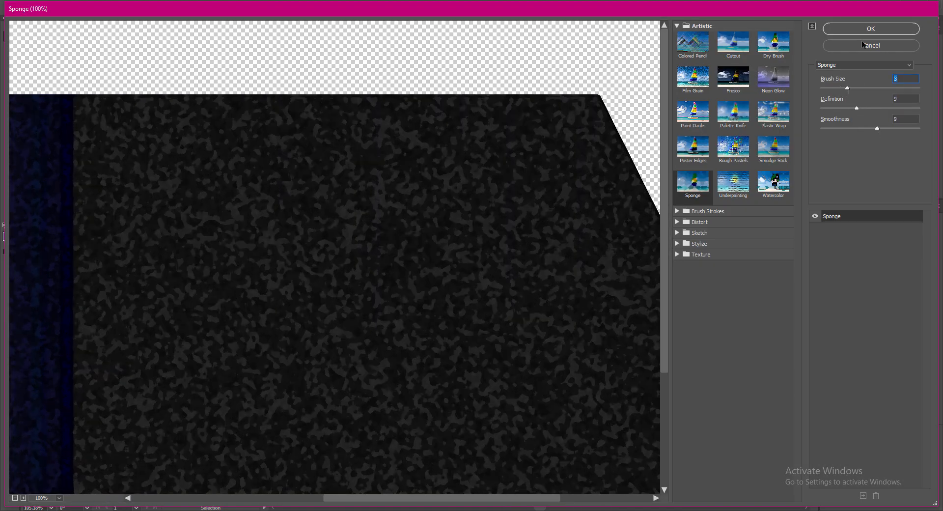
click(871, 30)
key(ctrl+z)
Apply the Fresco effect to the blue gradient shape with Brush Size 6, Brush Detail 9 and Texture 2
click(151, 7)
mouse_move(183, 180)
mouse_move(196, 163)
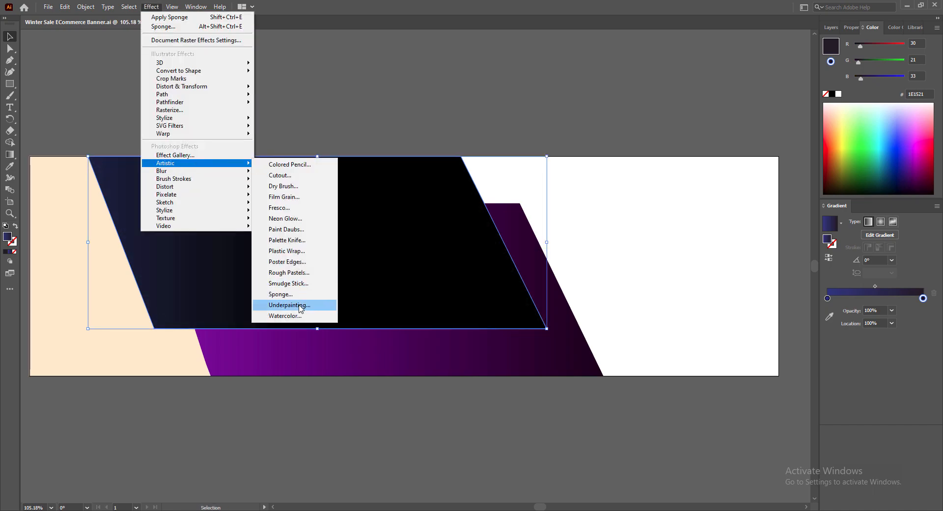
click(295, 303)
click(267, 499)
mouse_move(266, 498)
mouse_down()
mouse_move(280, 499)
mouse_move(253, 499)
mouse_up()
click(693, 148)
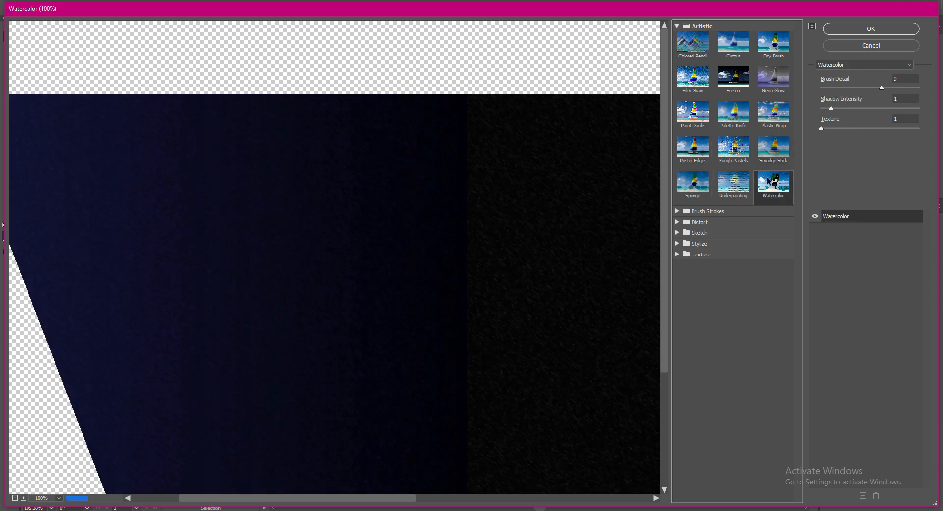
click(733, 78)
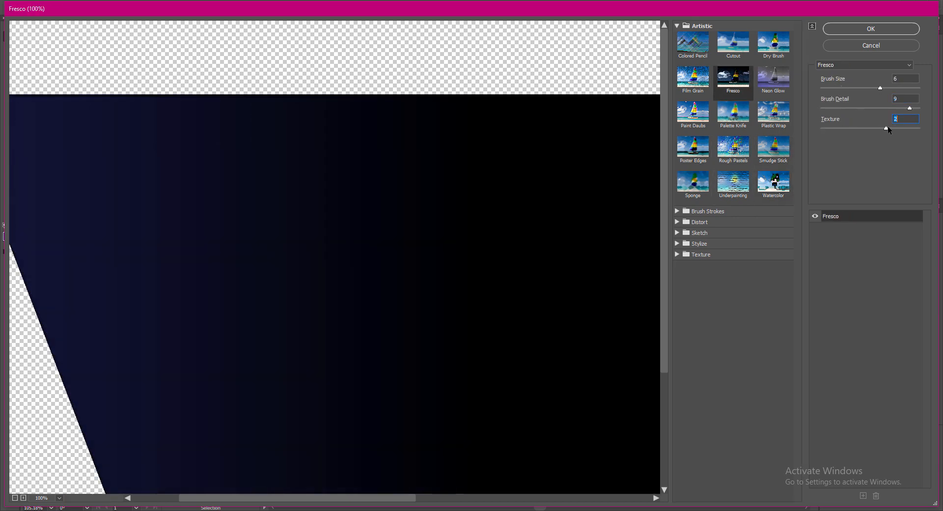
click(871, 29)
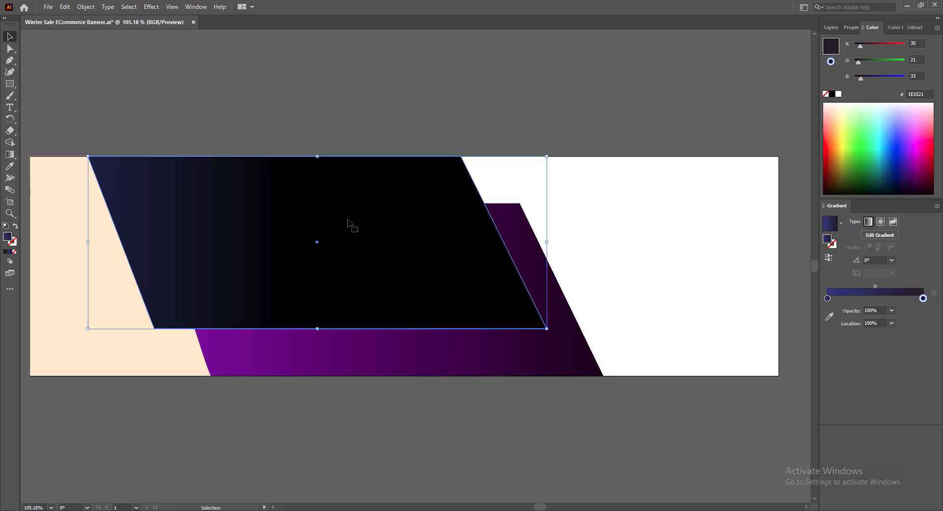
Shift the midpoint of the blue shape's gradient to about 60% and save the document
mouse_move(875, 286)
mouse_down()
mouse_move(894, 288)
mouse_move(885, 289)
mouse_up()
click(393, 422)
key(ctrl+s)
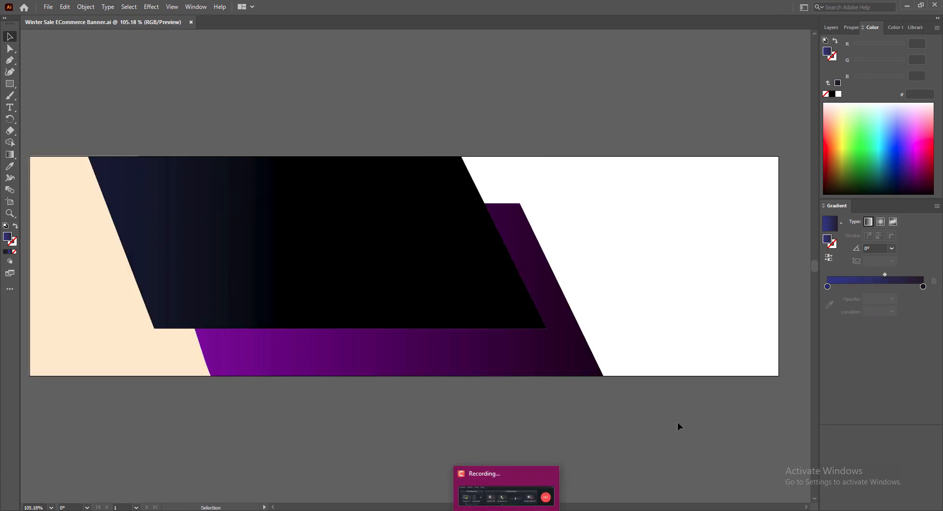
Duplicate the purple and dark blue shapes and place the purple copy along the artboard's top edge, extending past its right end
click(456, 359)
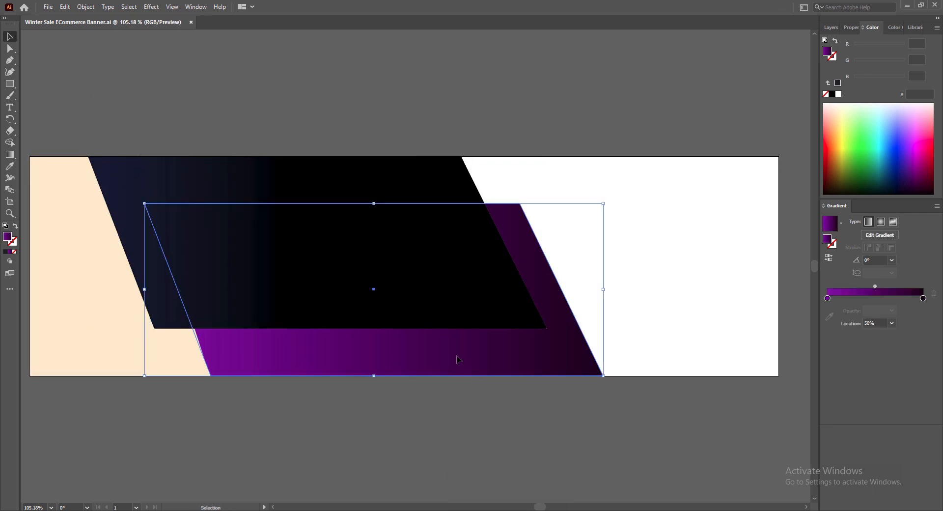
shift+click(337, 186)
drag(334, 188, 594, 165)
drag(543, 250, 712, 202)
drag(611, 235, 712, 307)
drag(540, 507, 555, 506)
click(457, 425)
drag(497, 212, 569, 387)
drag(534, 277, 516, 245)
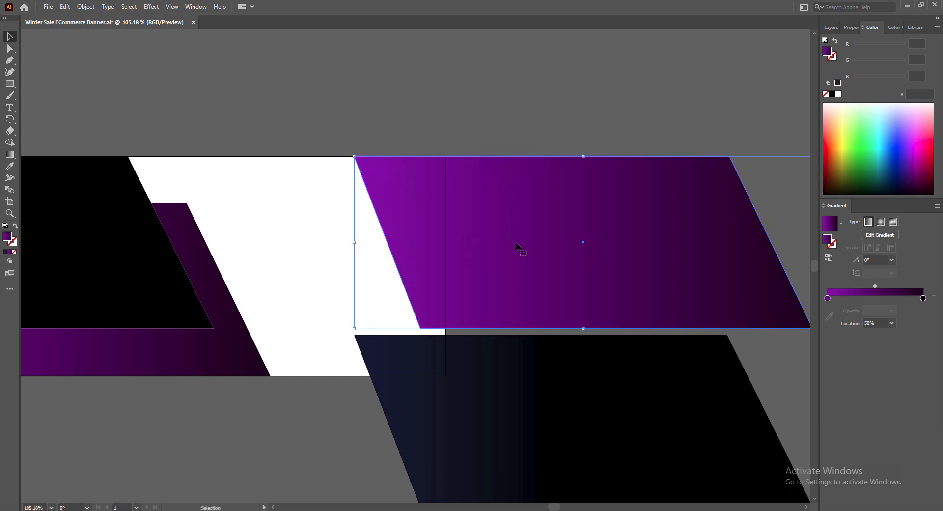
Move the dark blue copy up over the purple copy and shift the purple copy slightly left
click(467, 408)
drag(485, 421, 512, 300)
click(530, 197)
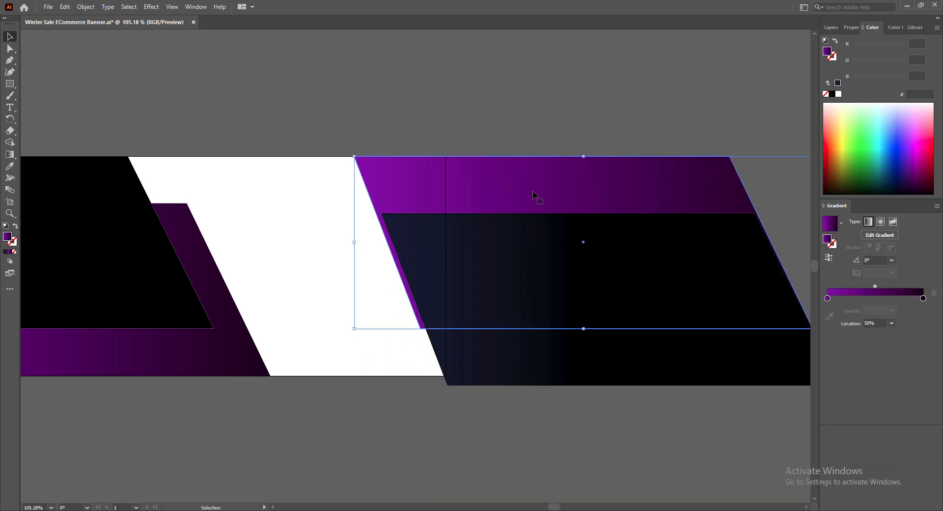
drag(538, 187, 522, 187)
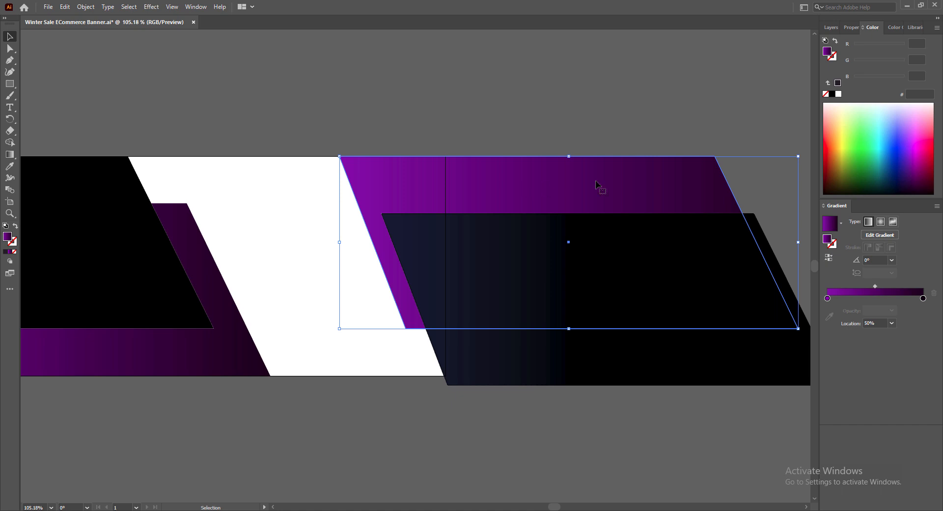
Pull the purple copy's two right corner points in to the artboard's right edge
key(a)
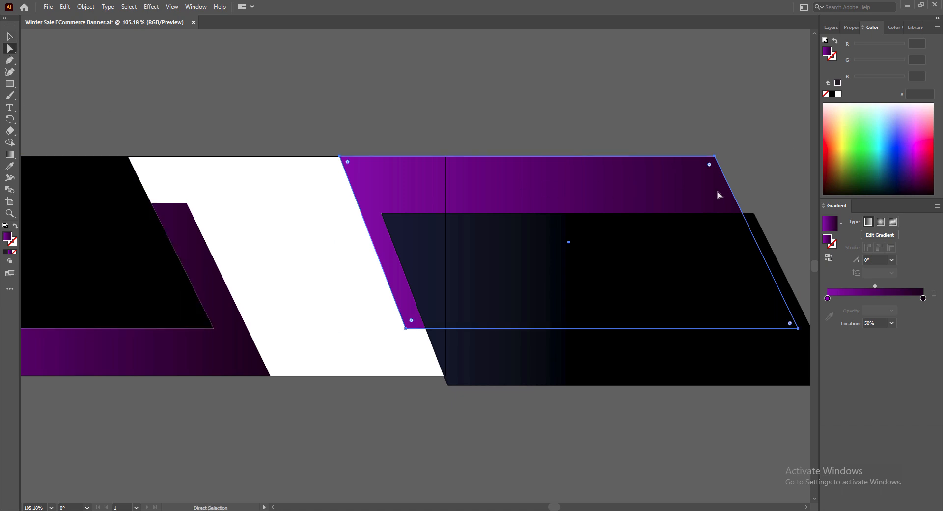
drag(715, 157, 446, 156)
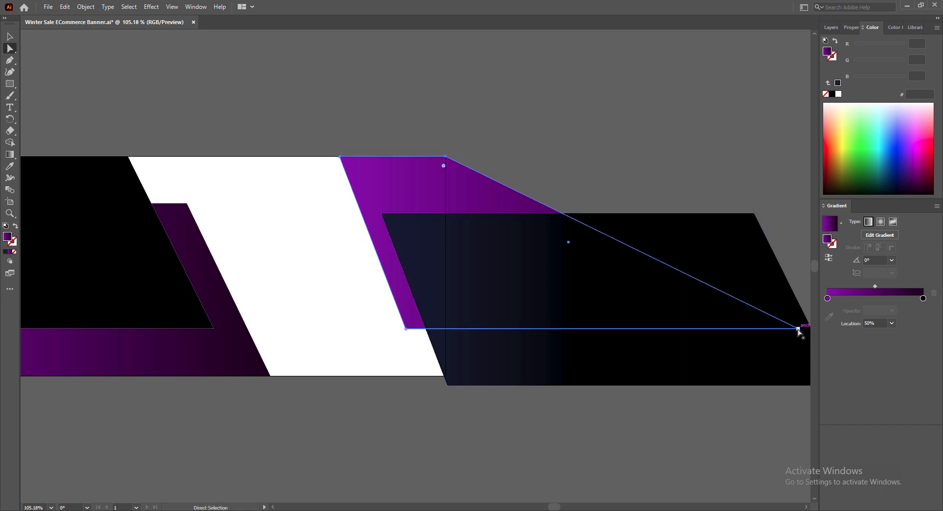
drag(798, 329, 445, 328)
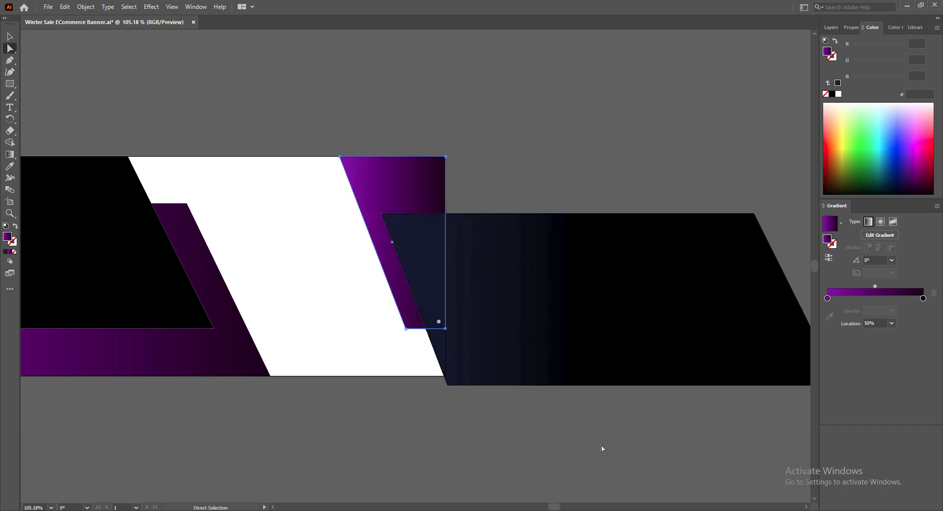
Try to reshape the dark blue copy by pulling its upper-right corner point inward
click(582, 317)
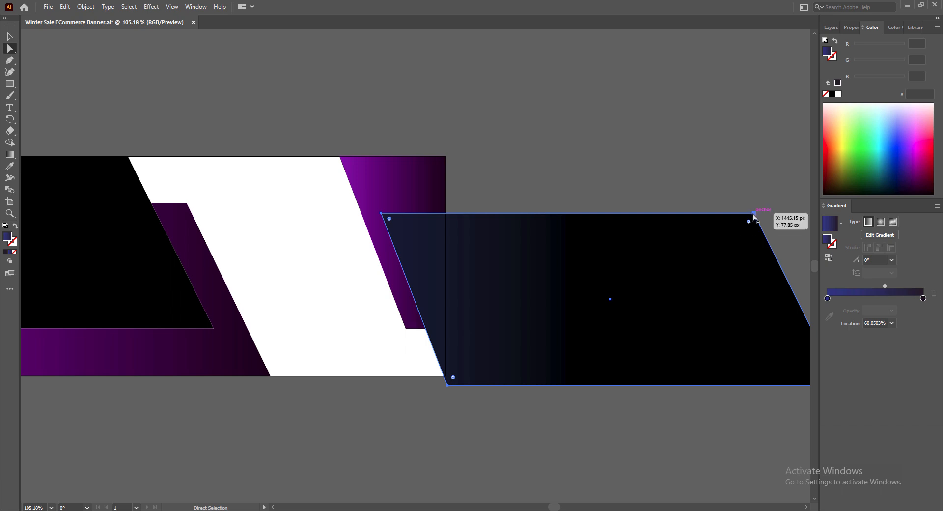
drag(754, 213, 581, 222)
key(ctrl+z)
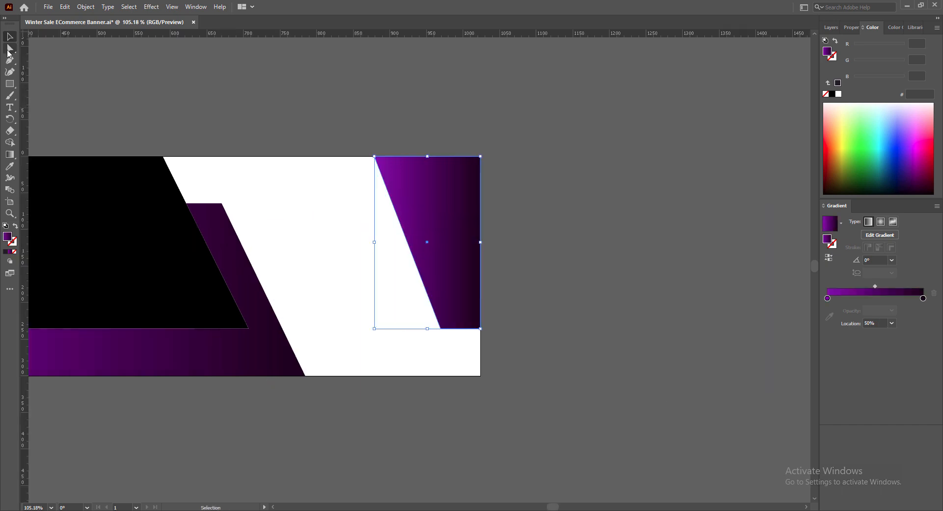
Extend the purple copy's lower corners to the artboard's bottom edge and adjust the slant of its left side
key(a)
drag(481, 328, 481, 375)
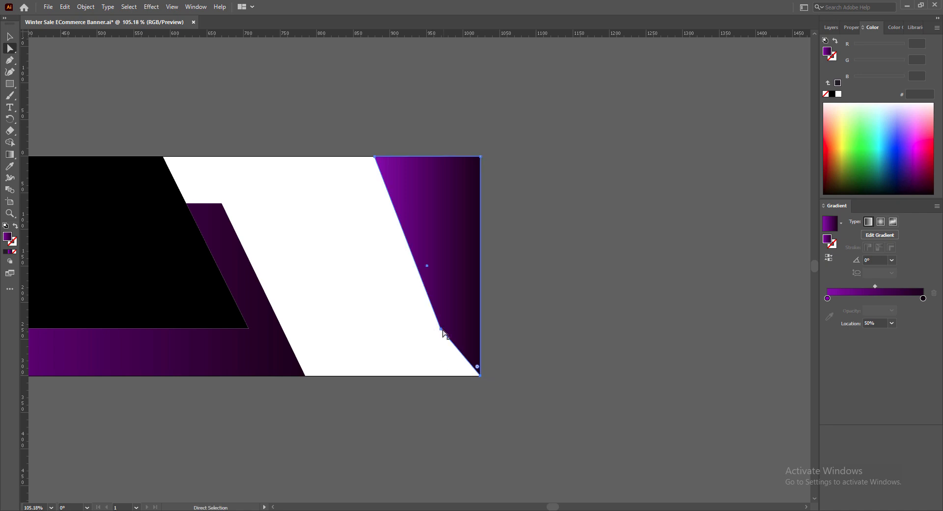
drag(443, 330, 463, 375)
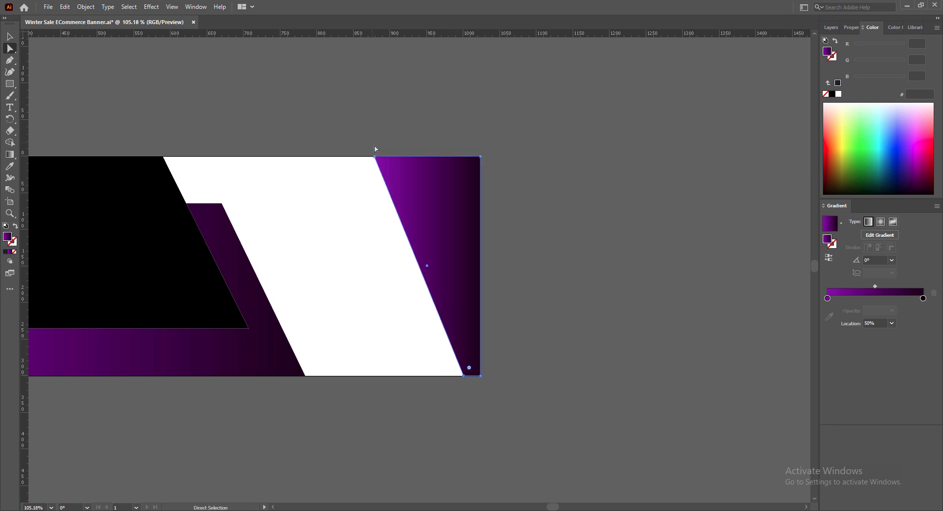
drag(373, 159, 360, 157)
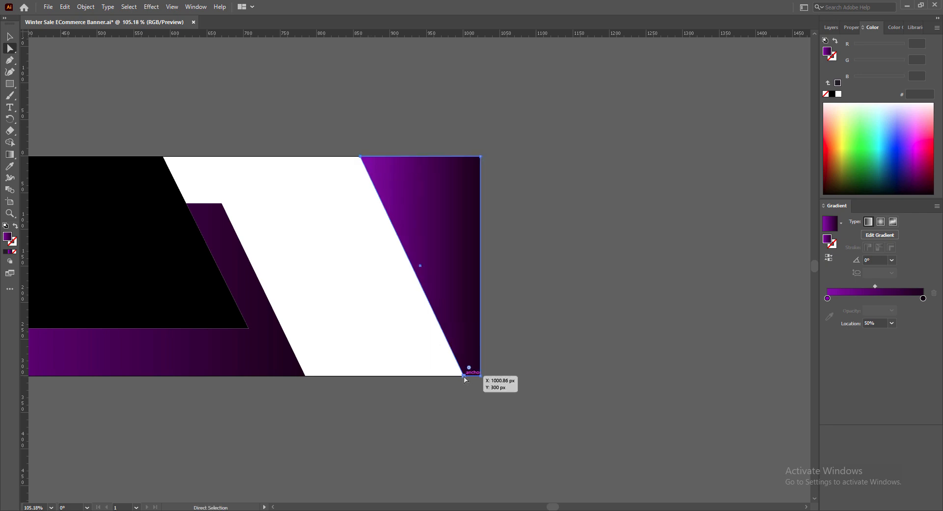
drag(464, 375, 468, 376)
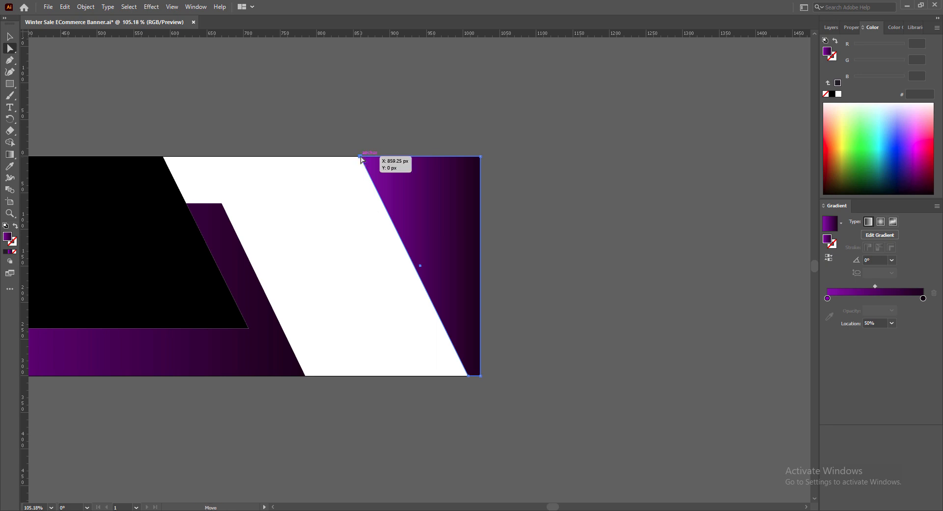
drag(361, 158, 369, 157)
click(542, 366)
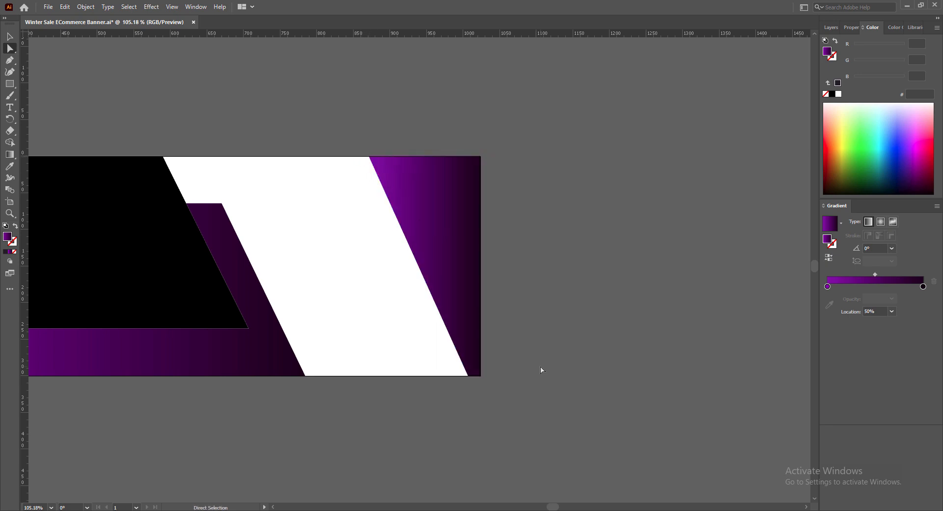
Duplicate the dark blue shape over the artboard's right end and arrange the copy in front of the purple strip
click(104, 274)
drag(105, 280, 542, 278)
right_click(517, 278)
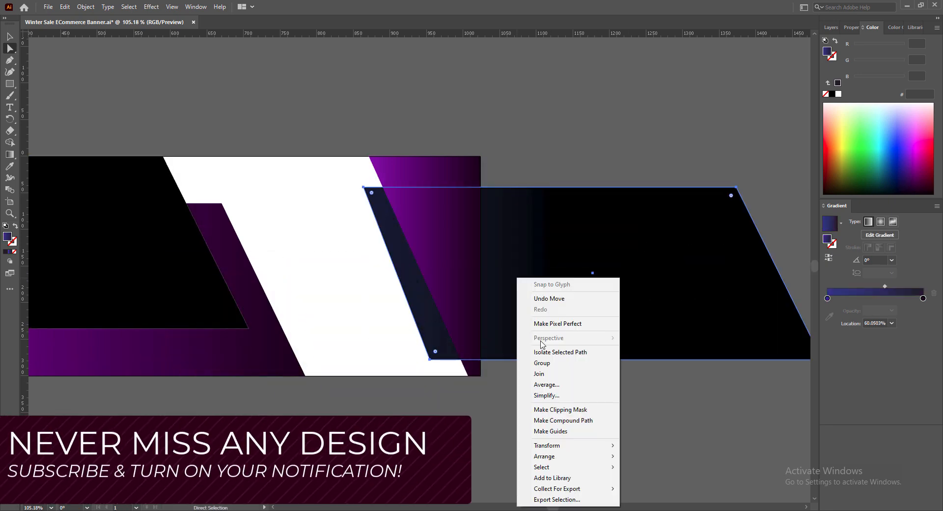
mouse_move(546, 456)
click(648, 456)
Pull in the dark copy's right corners to form a slanted strip within the artboard and lower it to the bottom edge
drag(736, 187, 417, 188)
scroll(638, 295, right, 3)
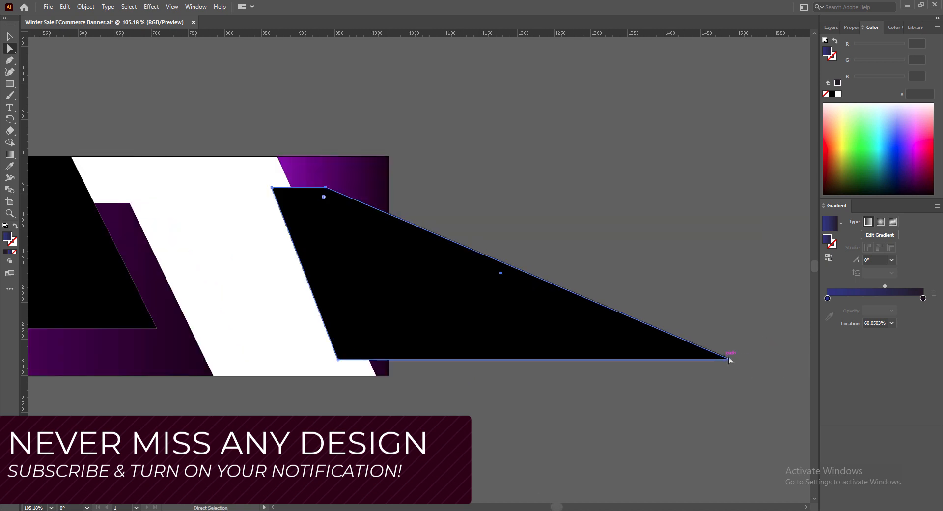
drag(731, 359, 388, 359)
key(v)
drag(314, 245, 313, 262)
click(469, 268)
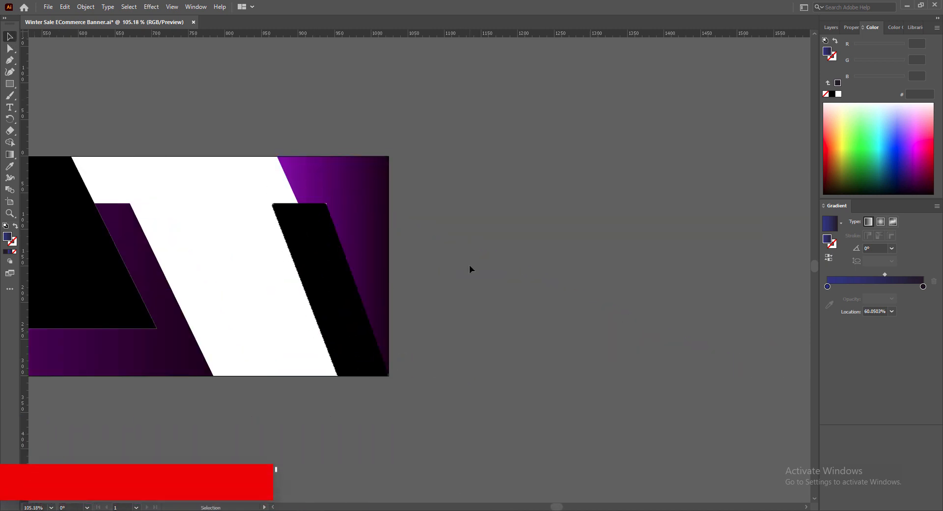
Narrow the dark slanted strip by moving its lower-left and upper-left corner points to the right
drag(556, 507, 552, 506)
click(445, 319)
click(10, 48)
click(441, 375)
drag(441, 376, 455, 375)
drag(376, 203, 387, 204)
click(570, 315)
key(v)
click(475, 358)
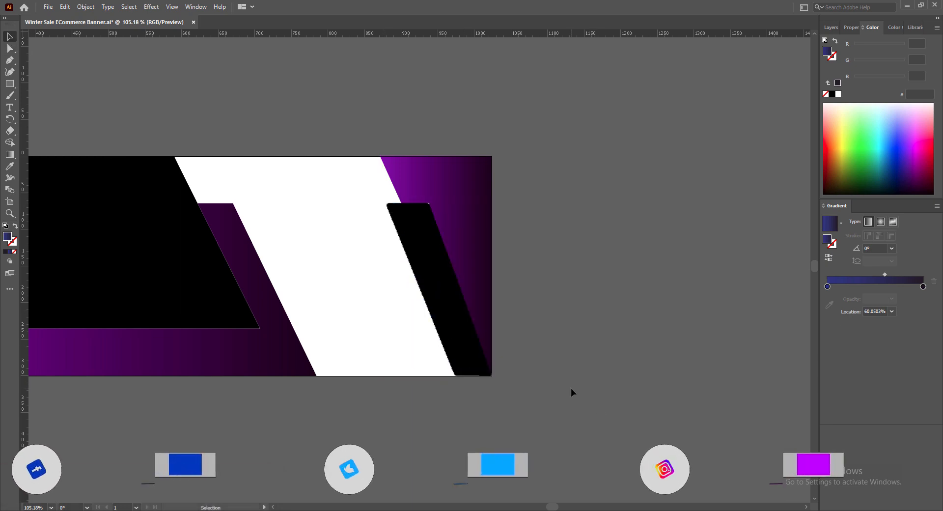
click(624, 409)
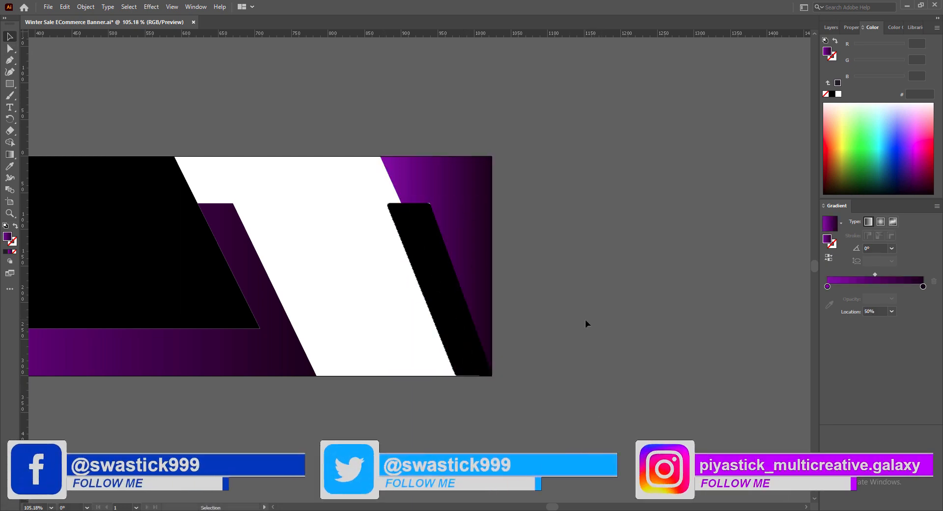
Fine-tune the dark strip's left side by adjusting its upper-left and lower-left corner points
drag(552, 507, 547, 508)
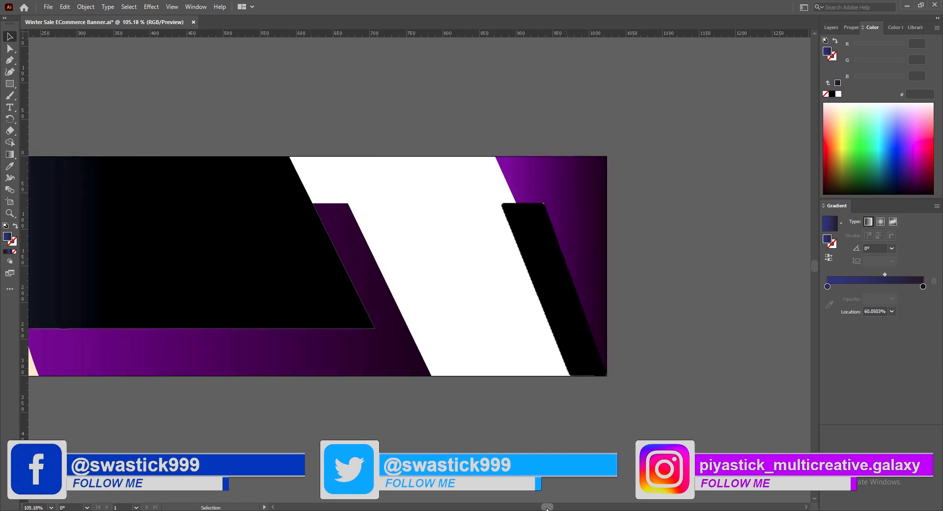
key(a)
click(572, 339)
drag(501, 203, 497, 203)
drag(571, 376, 567, 376)
drag(496, 203, 498, 203)
drag(568, 376, 570, 376)
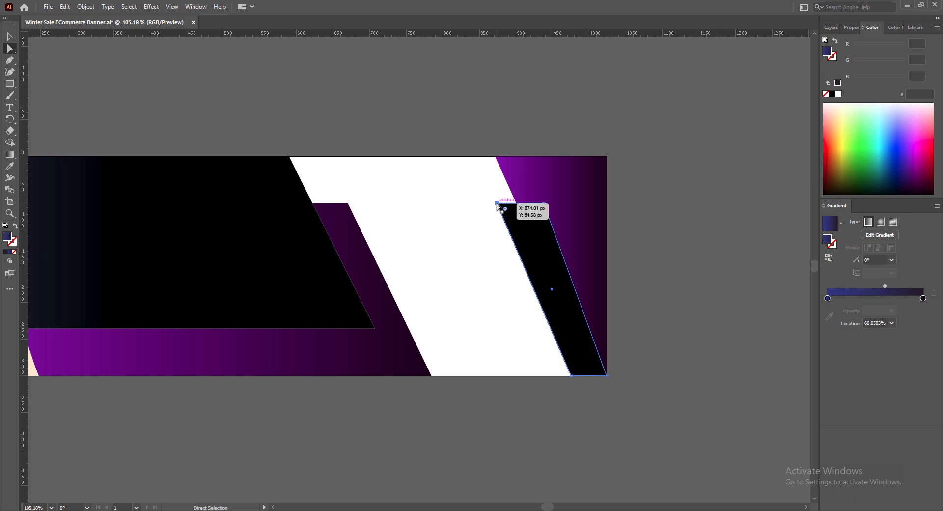
drag(497, 203, 501, 203)
key(v)
click(692, 274)
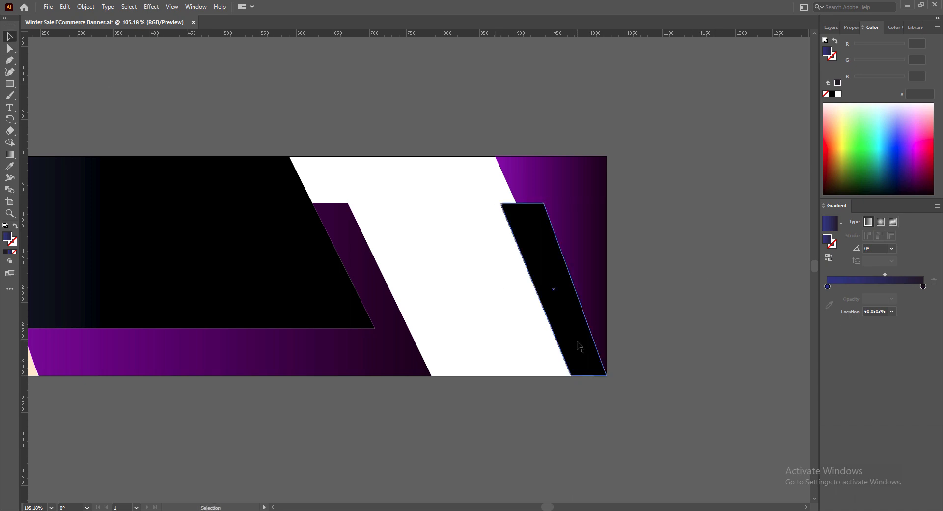
Nudge the large purple gradient shape slightly to the left
drag(548, 507, 542, 507)
click(442, 353)
key(shift+Left)
key(shift+Left)
click(690, 281)
Try a wider position for the dark strip's upper-left corner point and move the point back
key(a)
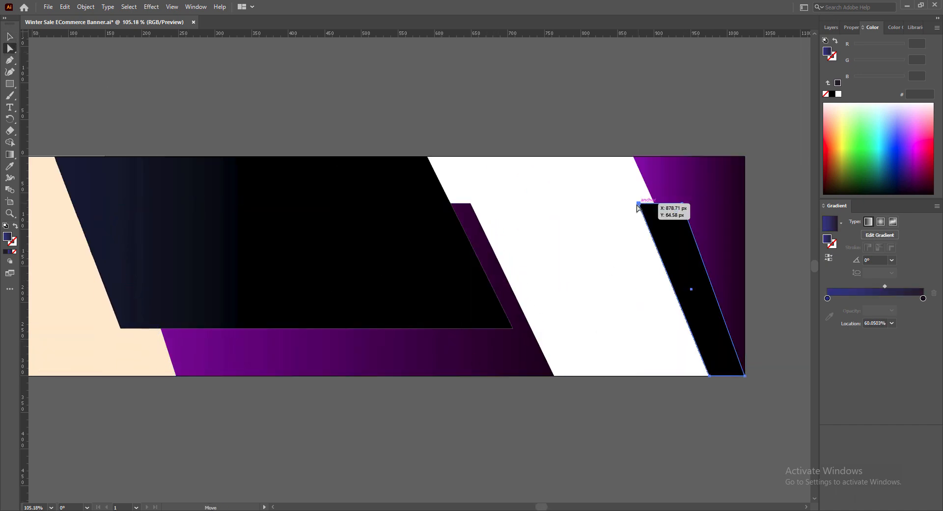
drag(636, 205, 632, 203)
drag(708, 376, 708, 376)
click(642, 474)
drag(634, 203, 638, 203)
click(777, 291)
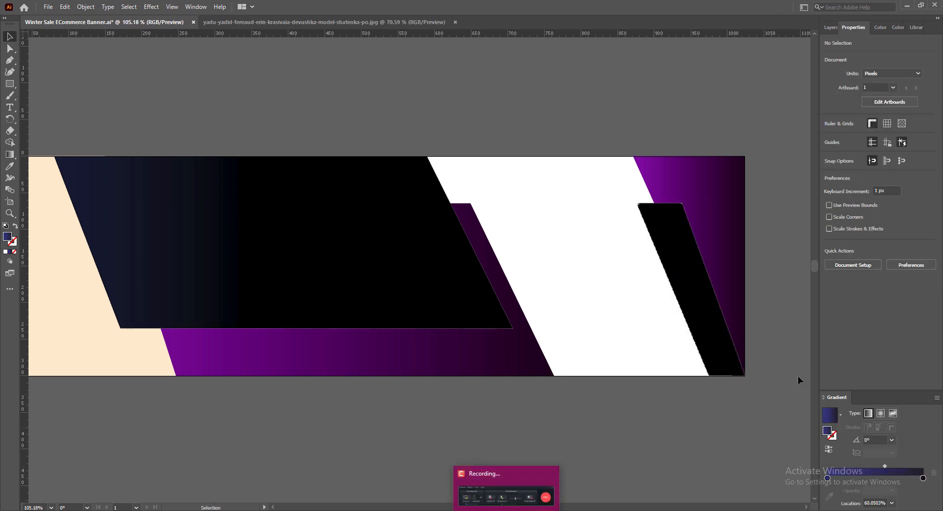
Duplicate the large purple gradient shape, narrow the copy and place it in the white gap between the slanted shapes
click(381, 347)
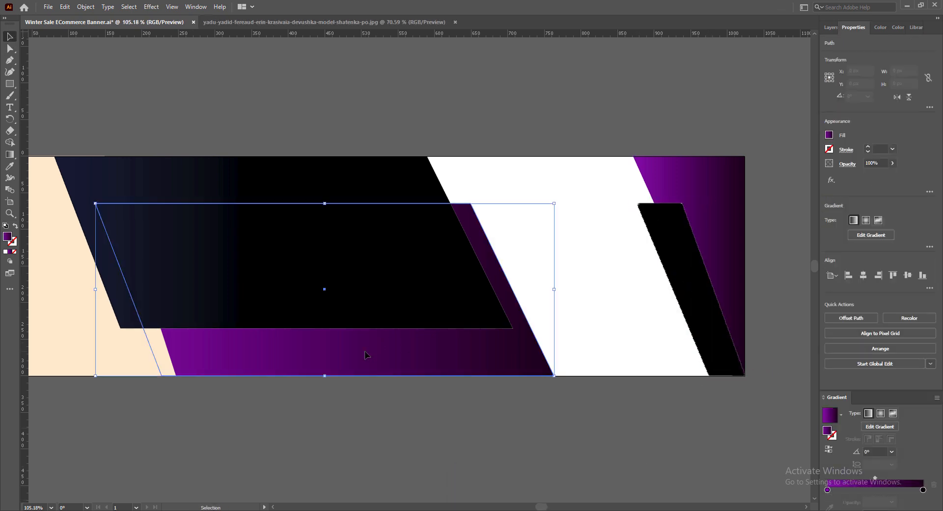
drag(365, 355, 549, 358)
drag(334, 289, 560, 290)
drag(631, 309, 494, 296)
drag(656, 276, 565, 277)
drag(525, 312, 612, 281)
Reshape the copy into a slanted panel by moving its upper corner points onto the artboard's top edge and its lower ones down
key(a)
drag(511, 160, 466, 156)
drag(523, 329, 548, 329)
drag(644, 329, 684, 328)
drag(548, 329, 559, 365)
drag(684, 328, 695, 366)
drag(619, 157, 608, 157)
drag(465, 157, 462, 158)
drag(607, 157, 606, 158)
drag(696, 364, 695, 365)
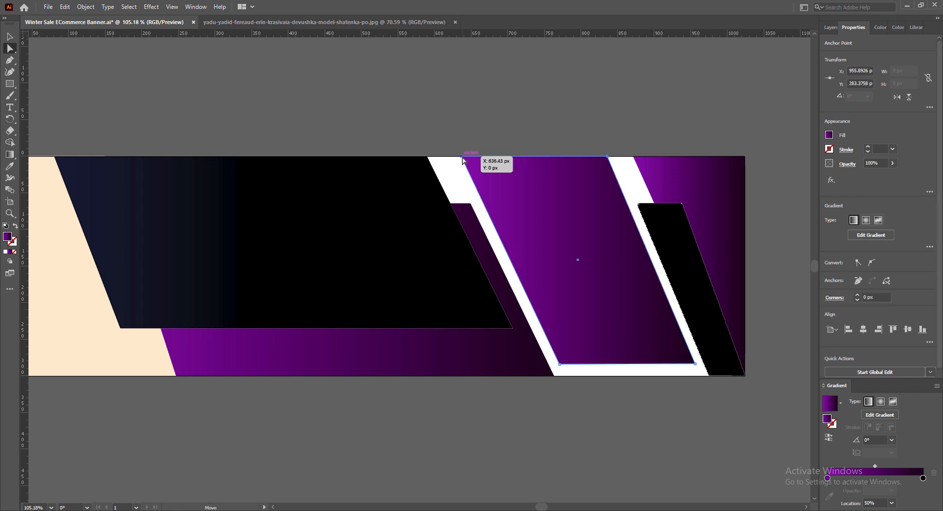
Fine-tune the slanted purple panel's lower-left, lower-right and upper-right corner points to even out the white margins
click(561, 364)
drag(561, 366, 563, 368)
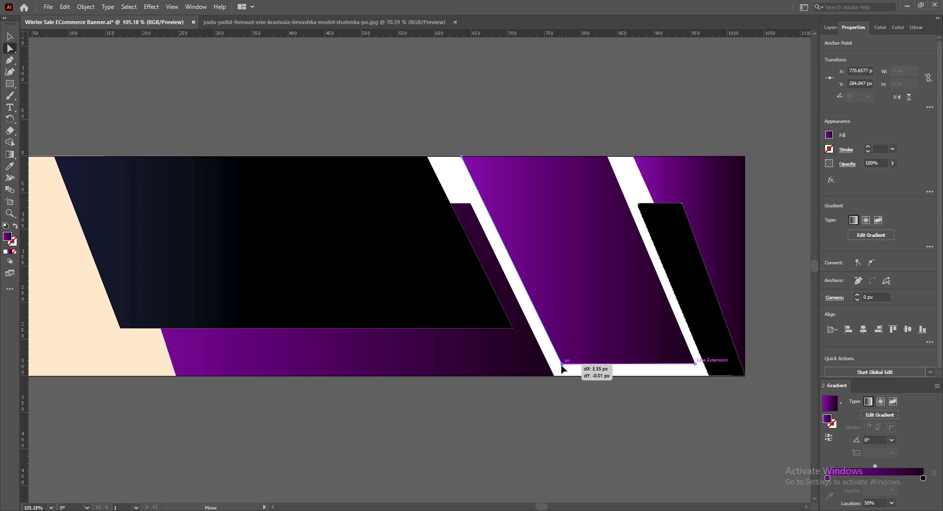
drag(561, 365, 561, 364)
drag(695, 366, 697, 364)
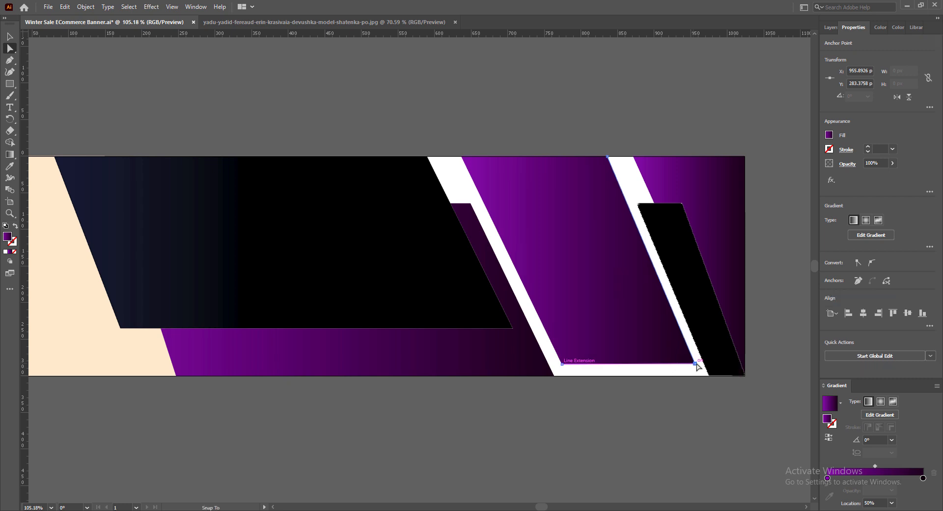
drag(608, 157, 607, 157)
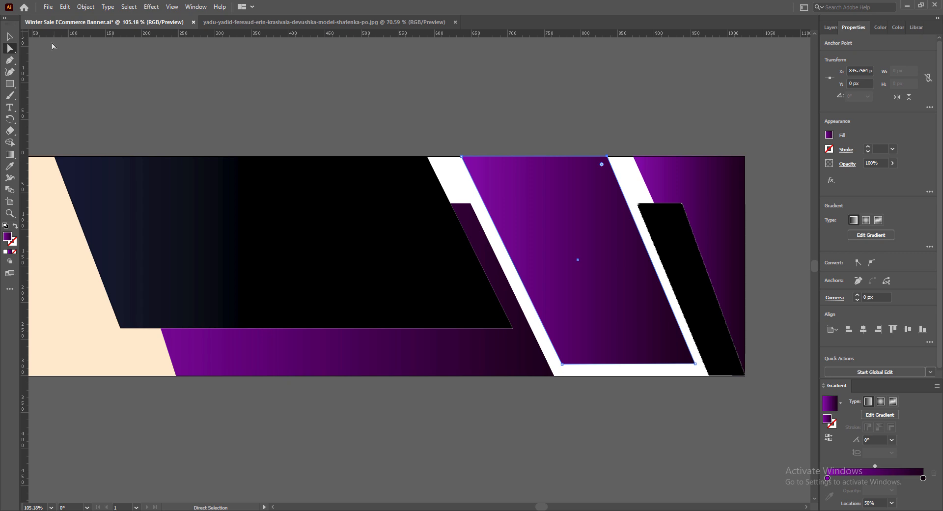
Round the two lower corners of the slanted purple panel to matching radii
click(563, 362)
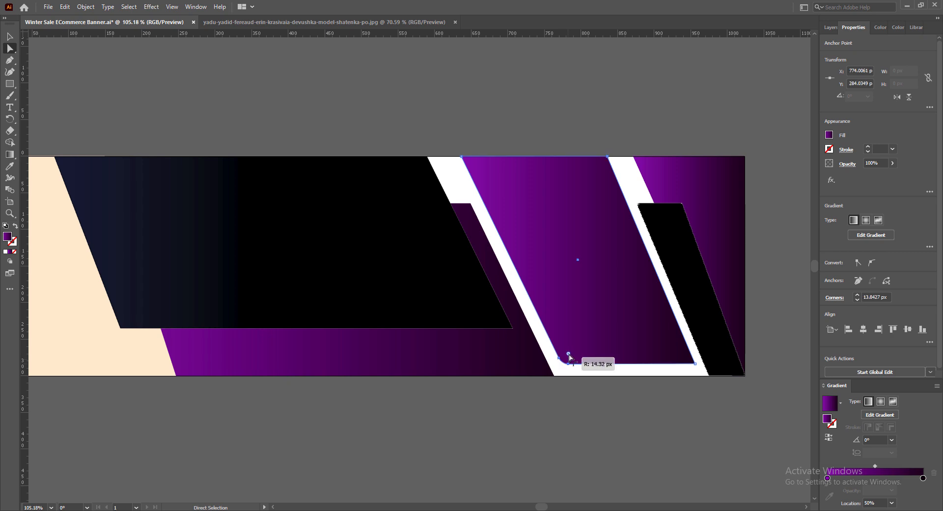
drag(568, 353, 570, 349)
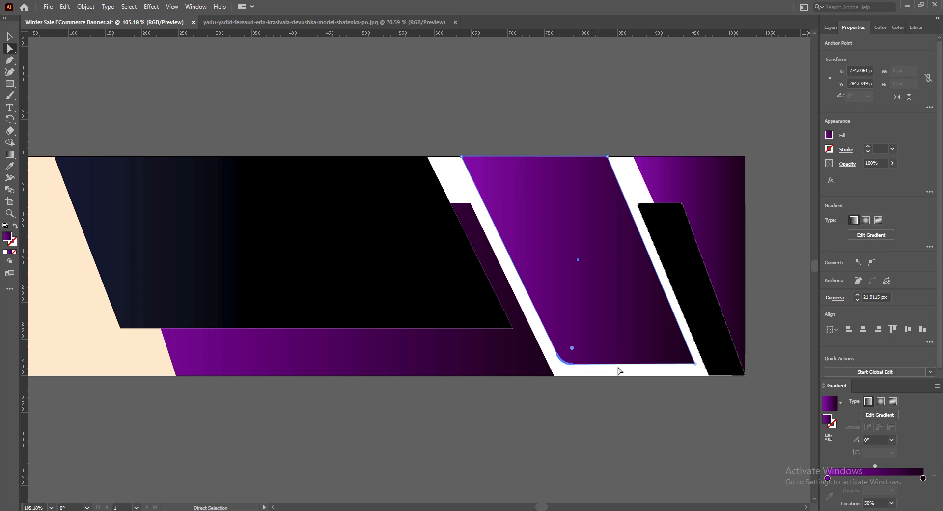
click(694, 363)
drag(686, 357, 671, 353)
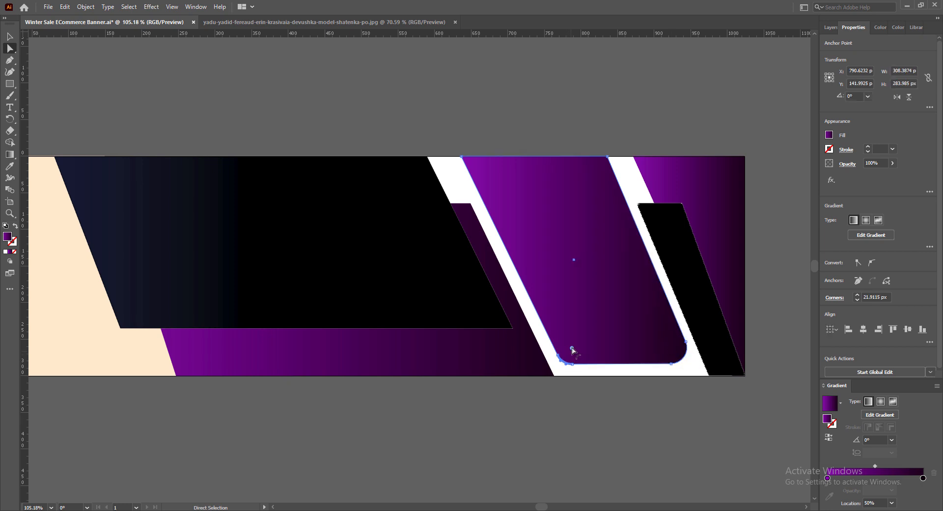
drag(572, 350, 576, 346)
key(v)
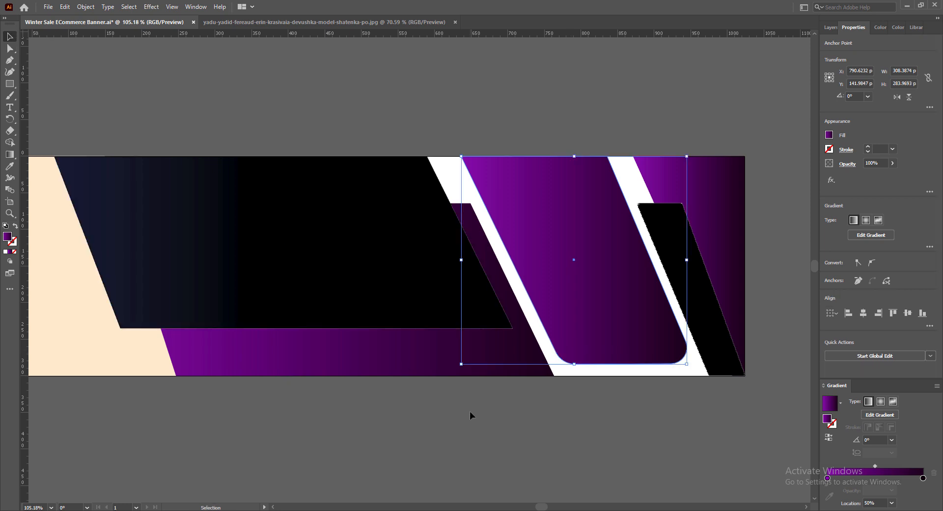
click(471, 410)
Move the purple panel's upper-right corner point about 3 px left and nudge the whole panel 1 px to the left
key(a)
click(593, 250)
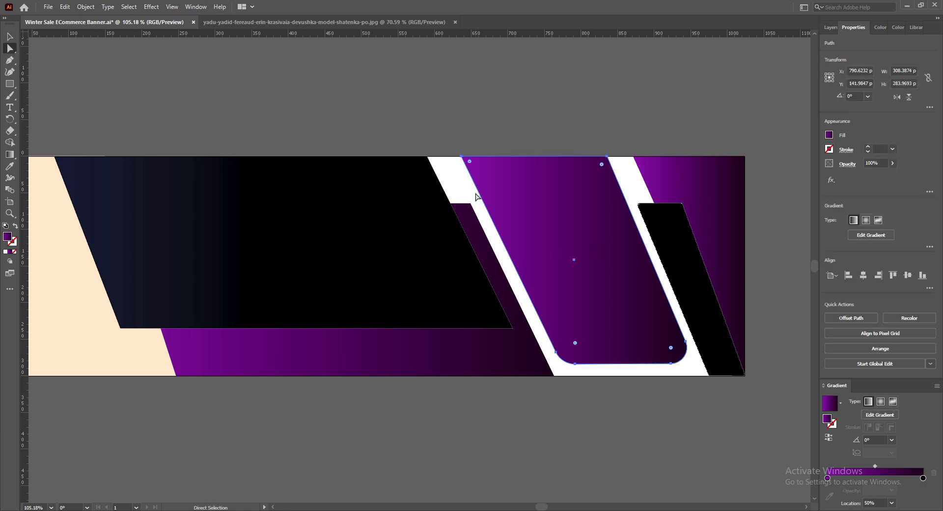
click(607, 156)
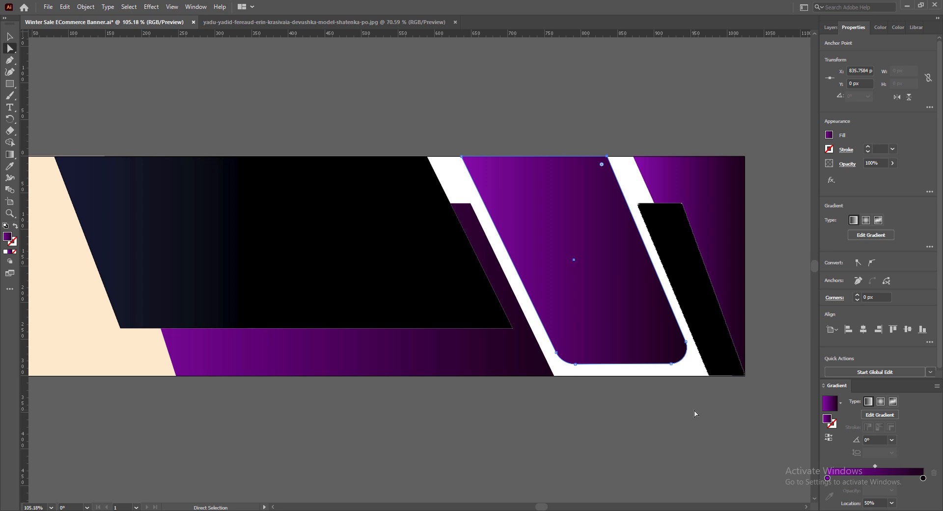
click(653, 425)
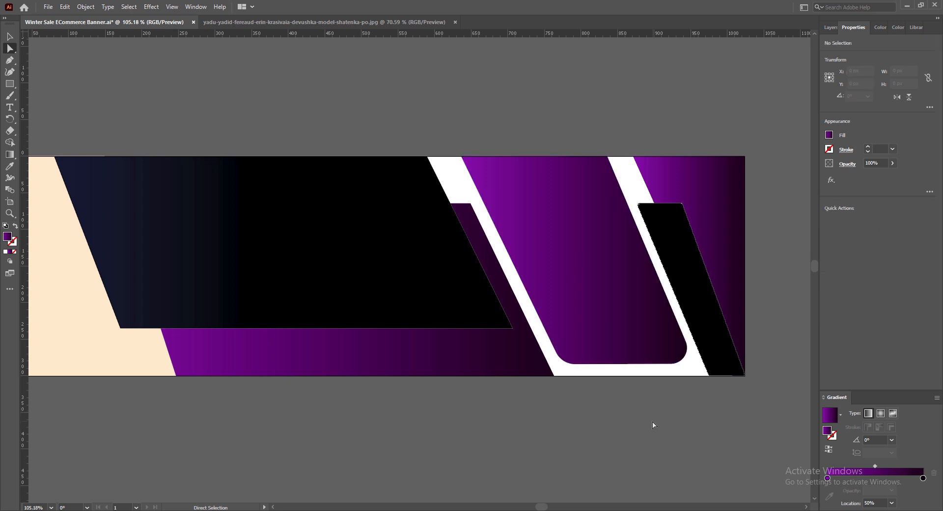
click(572, 313)
click(607, 157)
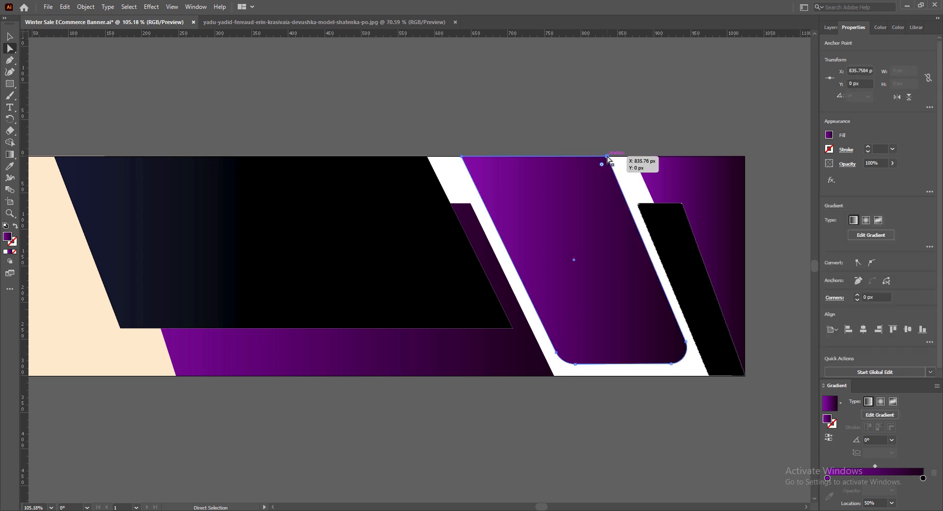
drag(607, 158, 605, 157)
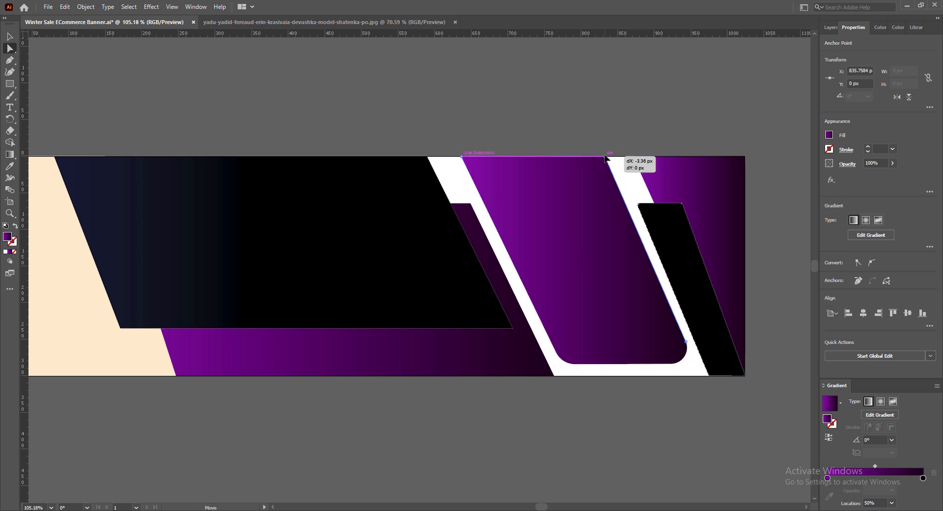
click(659, 437)
key(v)
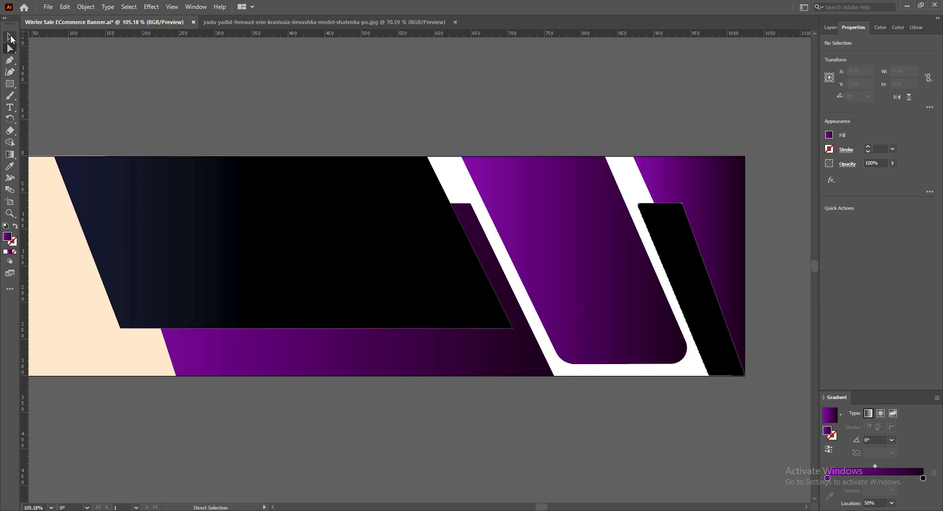
click(565, 294)
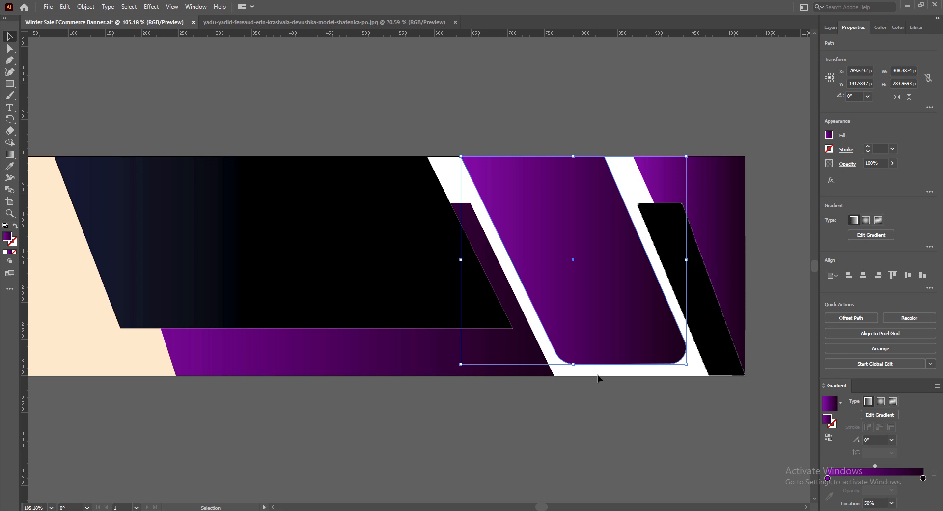
click(600, 399)
Shift the purple panel's upper-right corner point slightly to the right along the top edge and save the file
click(585, 324)
click(10, 48)
click(604, 157)
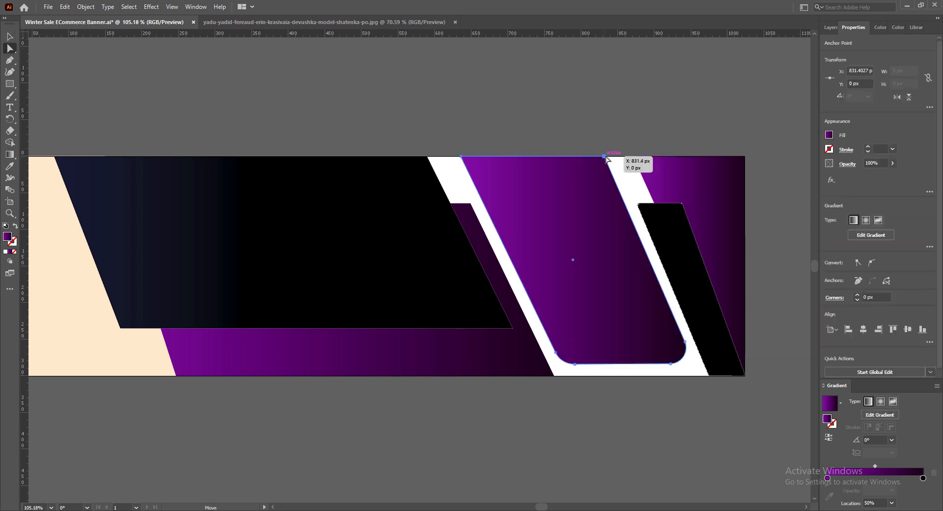
drag(607, 159, 608, 157)
click(10, 36)
click(588, 436)
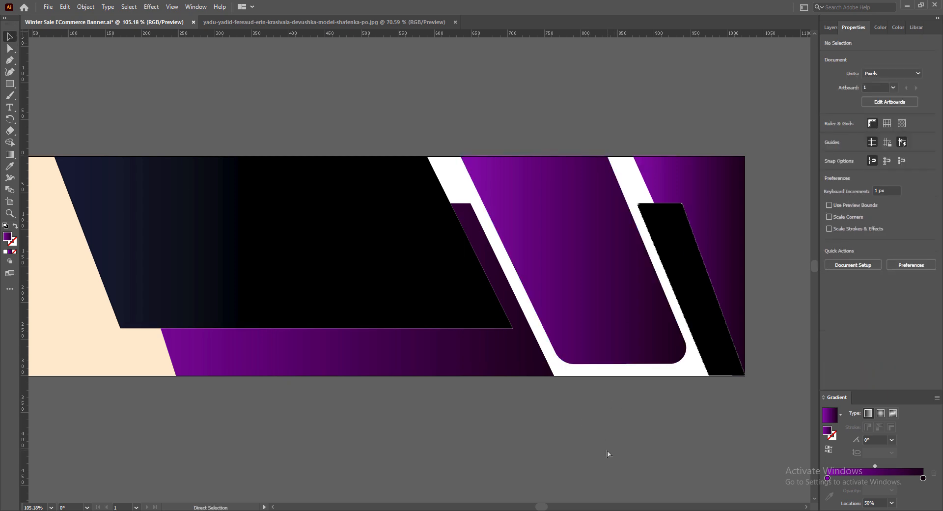
key(ctrl+s)
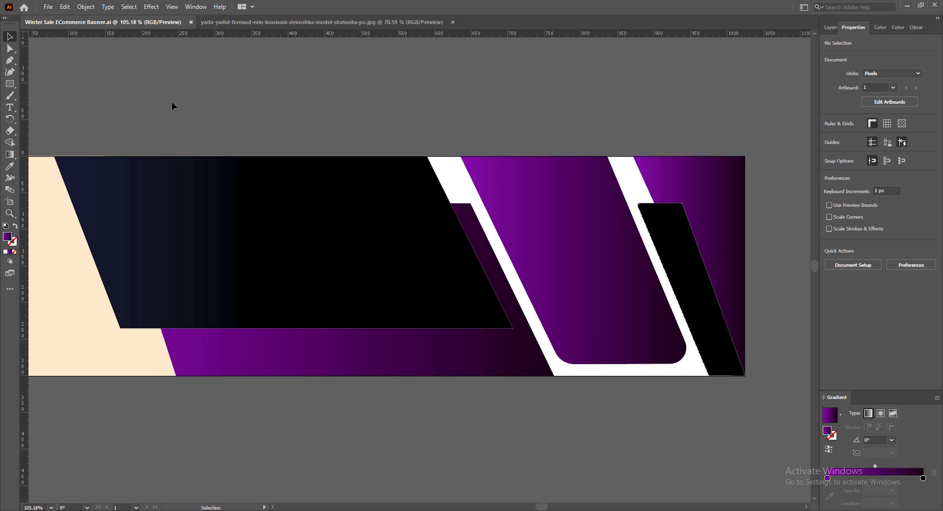
Draw a rectangle about 467 px wide over the banner's right end and fit its height to the artboard's 300 px
click(10, 83)
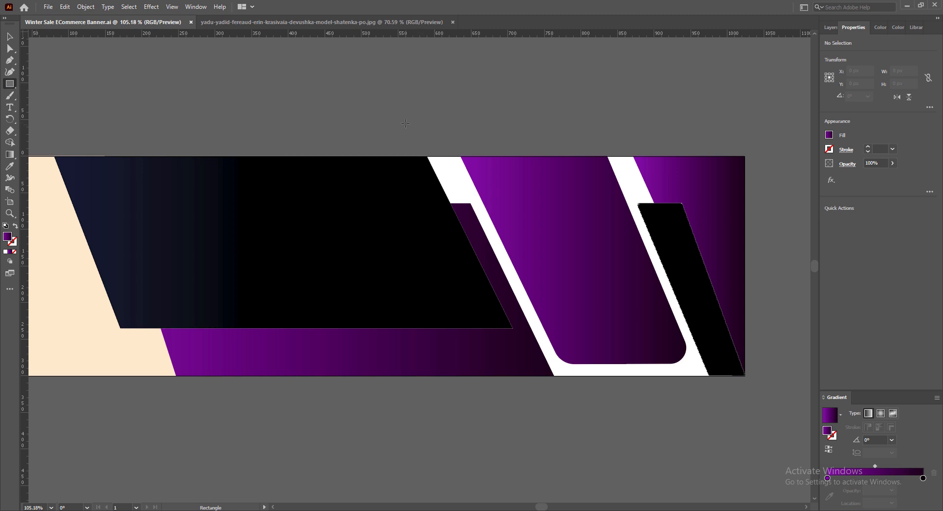
drag(404, 117, 745, 375)
click(10, 37)
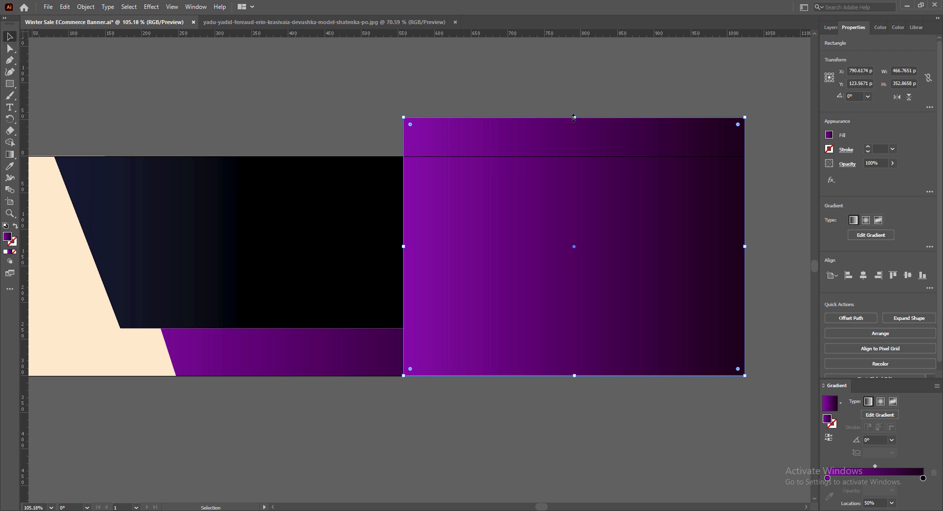
drag(574, 118, 574, 156)
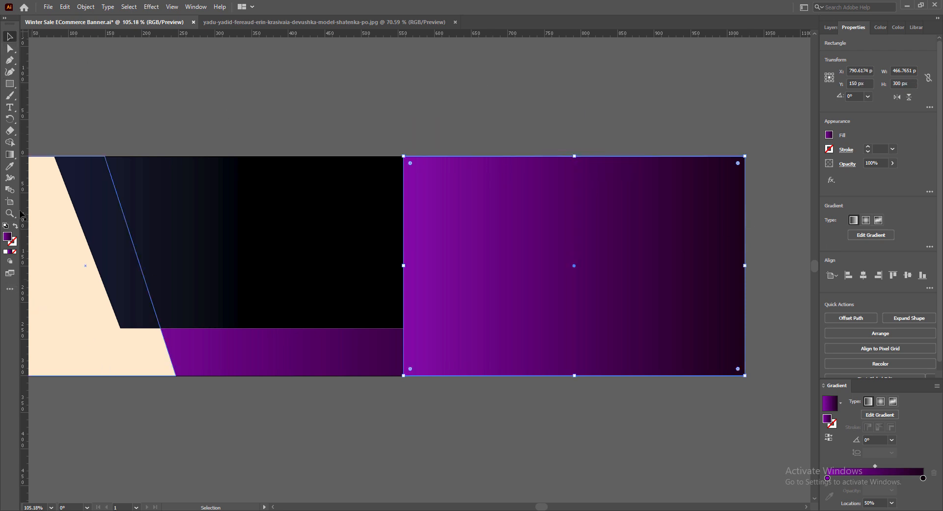
Replace the rectangle's gradient with a solid pink fill, F985C2
click(6, 251)
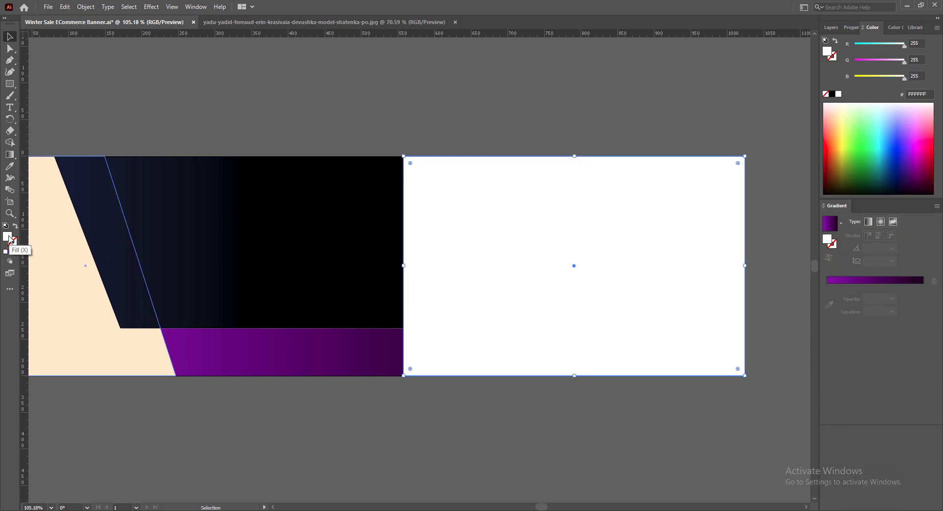
double_click(8, 238)
click(441, 229)
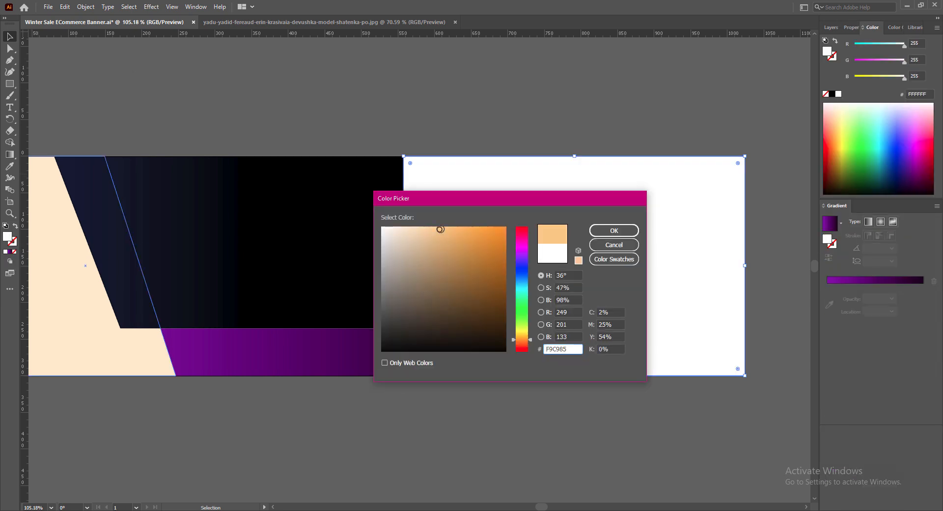
click(522, 242)
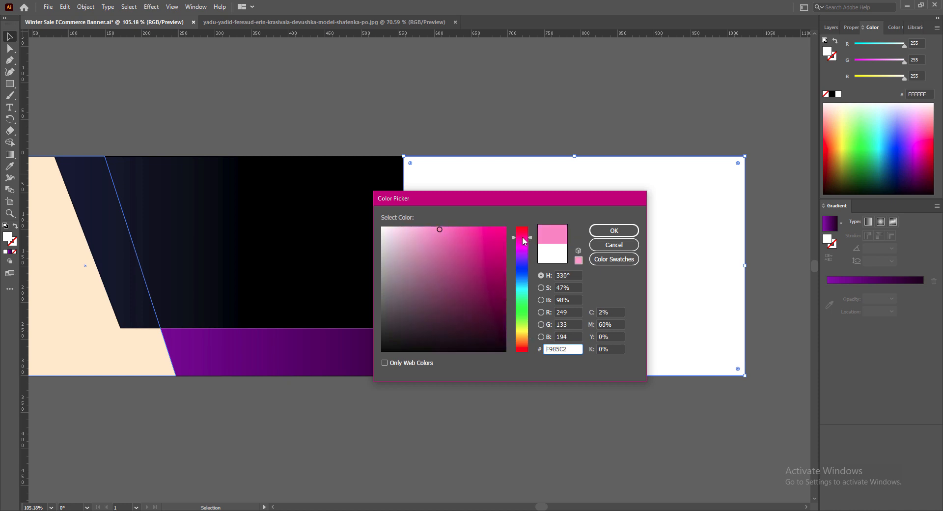
click(607, 232)
Send the pink rectangle to the back behind all the slanted shapes and save the file
right_click(511, 266)
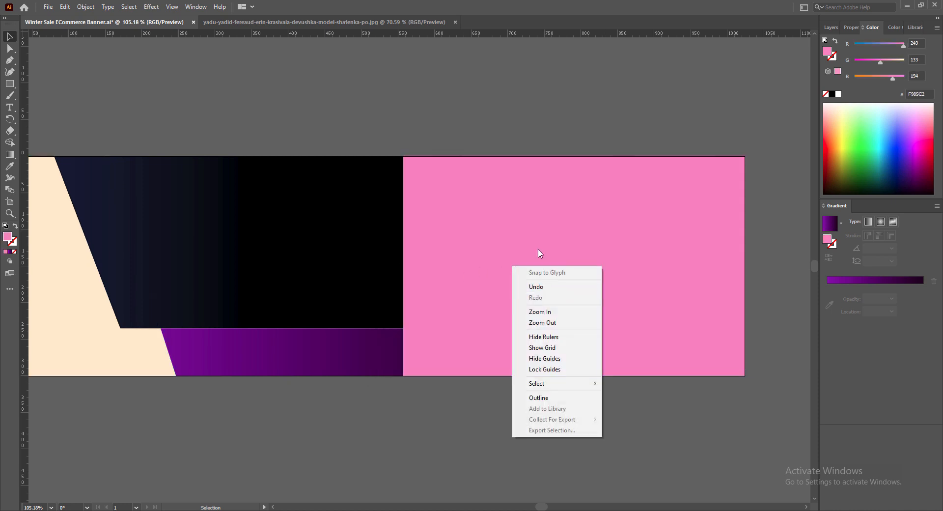
right_click(607, 270)
mouse_move(683, 448)
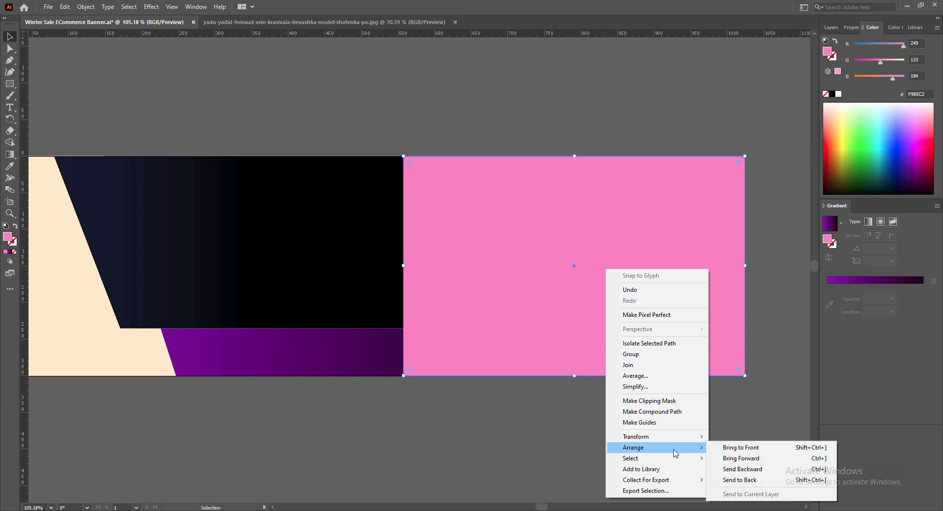
click(747, 483)
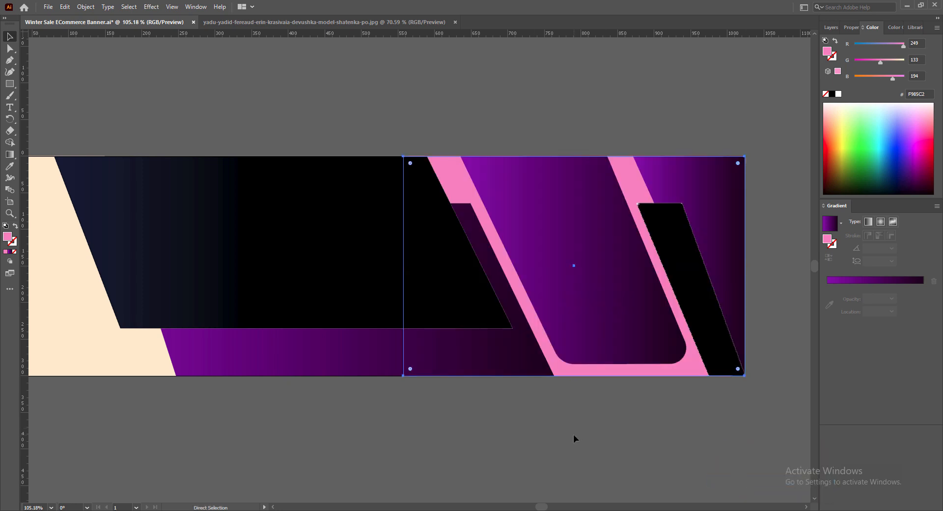
key(ctrl+s)
Lighten the background rectangle's fill to pink FFB3DF and save the file
double_click(7, 238)
text(FFB3DF)
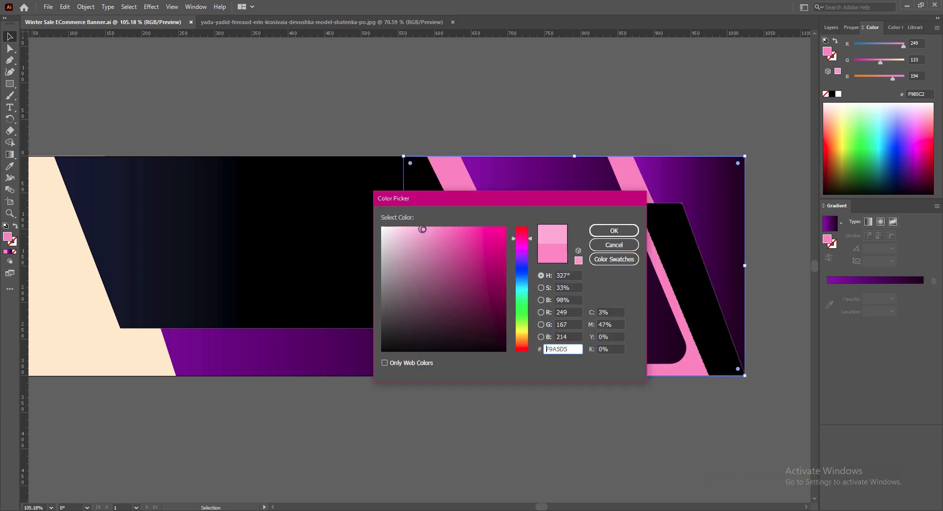
click(617, 231)
click(582, 444)
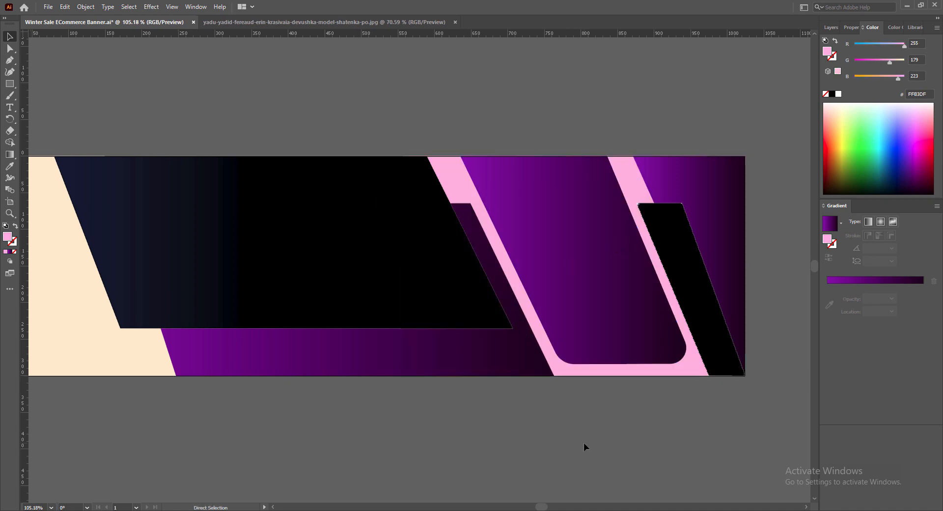
key(ctrl+s)
Copy the model photo from its own document into the banner document
click(388, 22)
drag(488, 283, 517, 313)
drag(197, 125, 457, 290)
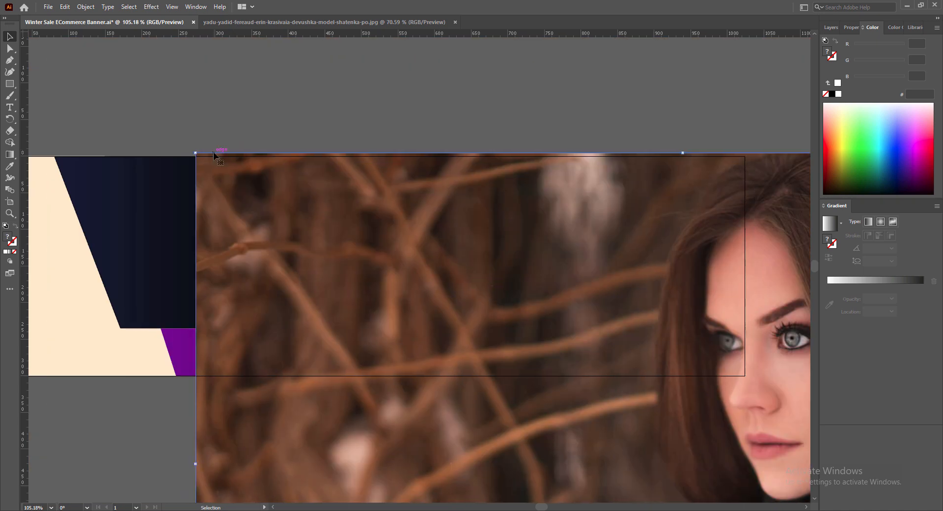
Scale the model photo down proportionally and place it over the lower part of the slanted purple panel
drag(196, 153, 623, 421)
key(ctrl+z)
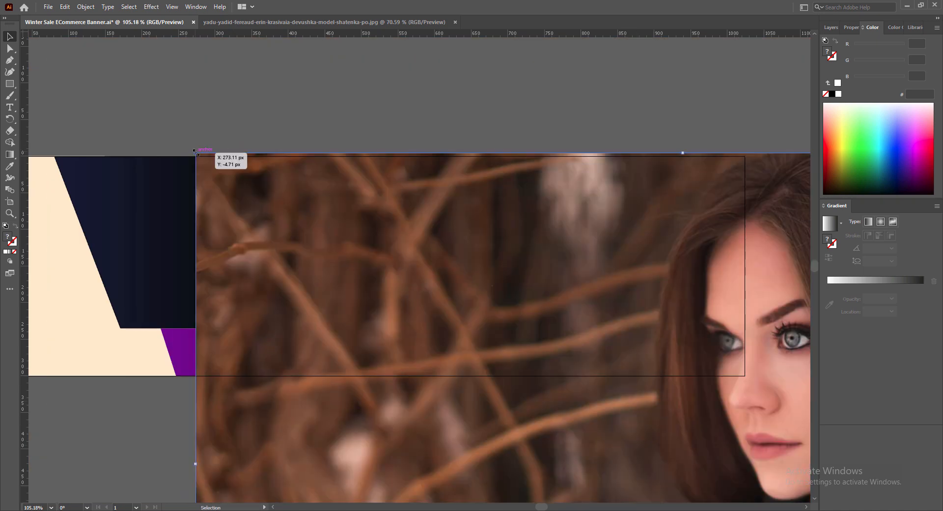
drag(195, 152, 665, 462)
drag(720, 480, 428, 239)
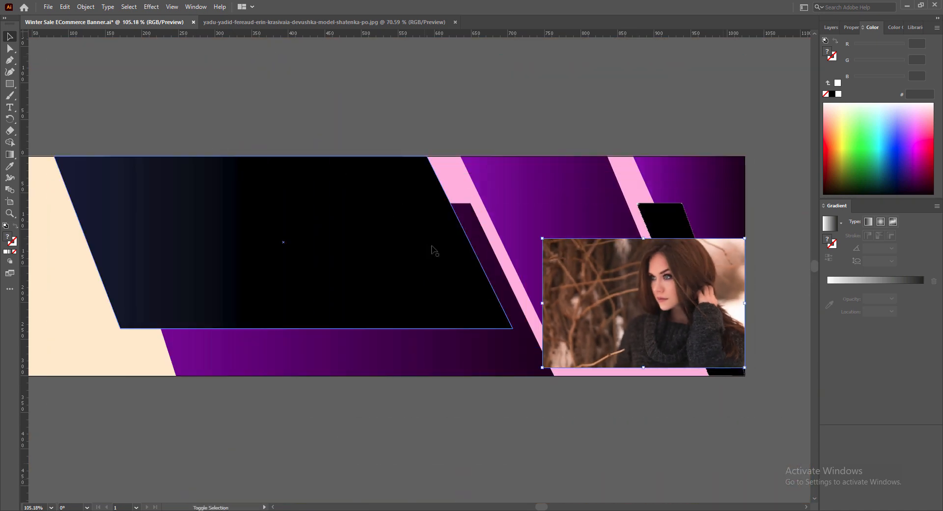
drag(543, 239, 370, 126)
drag(618, 259, 651, 358)
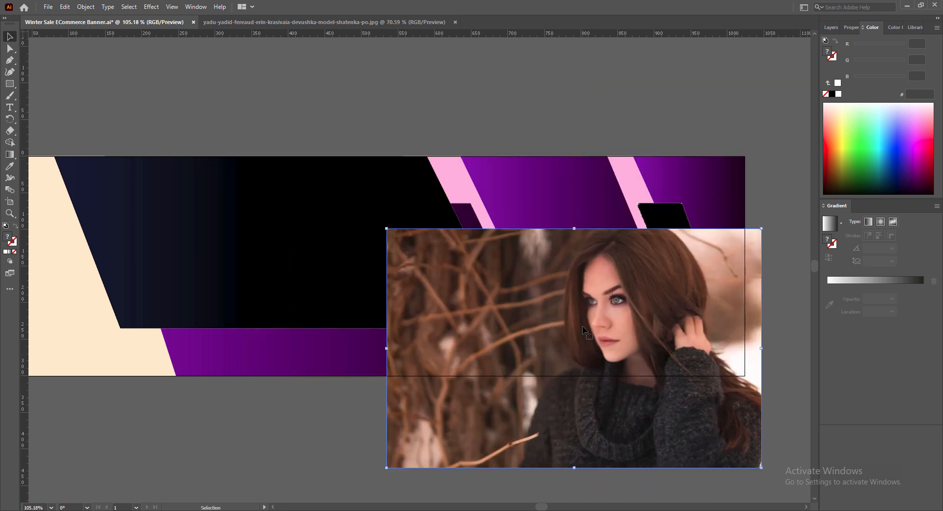
click(480, 118)
key(ctrl+z)
key(ctrl+z)
key(ctrl+z)
Bring the slanted purple panel with the rounded lower corners to the front, above the model photo
click(566, 224)
right_click(567, 220)
mouse_move(604, 397)
click(722, 396)
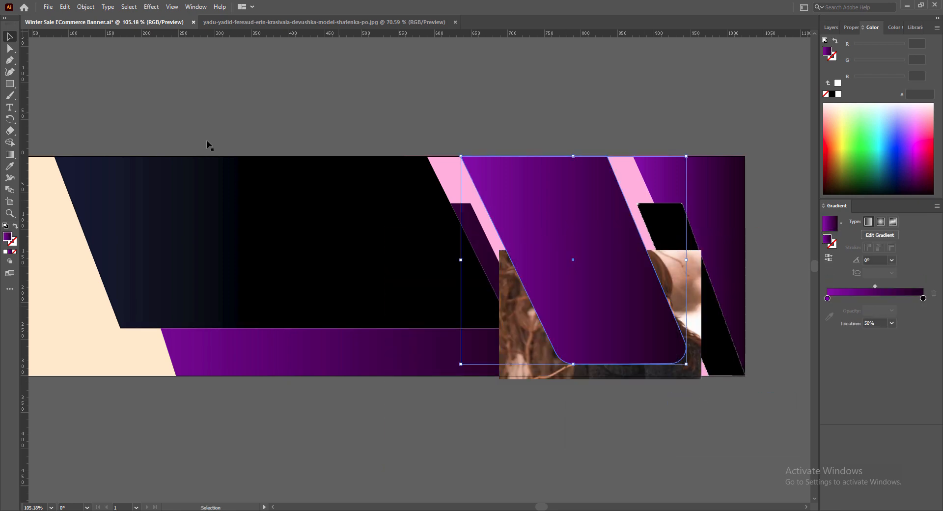
Make a clipping mask from the slanted rounded purple panel and the model photo
click(86, 7)
shift+click(523, 339)
click(85, 7)
mouse_move(113, 352)
click(221, 352)
click(479, 118)
click(580, 305)
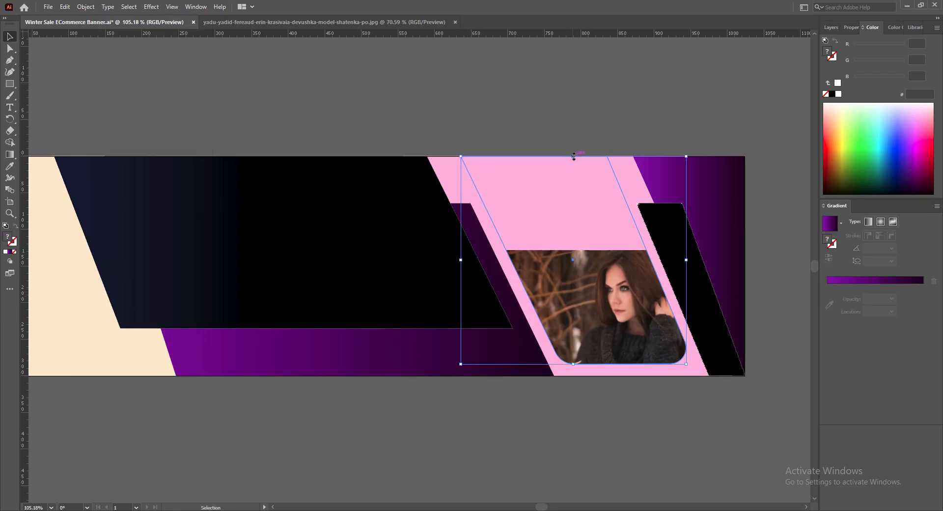
key(ctrl+z)
drag(574, 156, 572, 100)
key(ctrl+z)
Isolate the clipped model photo, enlarge and reposition it to fill the whole slanted panel with the model's face, and leave isolation mode
click(831, 28)
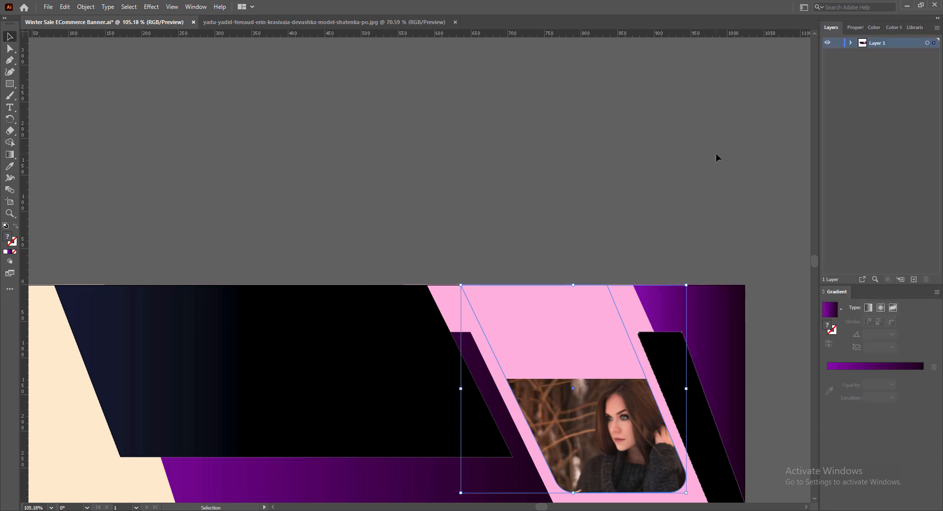
scroll(638, 275, down, 4)
double_click(596, 325)
click(597, 325)
drag(601, 260, 587, 164)
drag(595, 303, 508, 297)
mouse_move(513, 158)
mouse_down()
mouse_move(514, 193)
mouse_move(515, 158)
mouse_move(516, 166)
mouse_up()
mouse_move(620, 304)
mouse_down()
mouse_move(598, 305)
mouse_move(622, 305)
mouse_up()
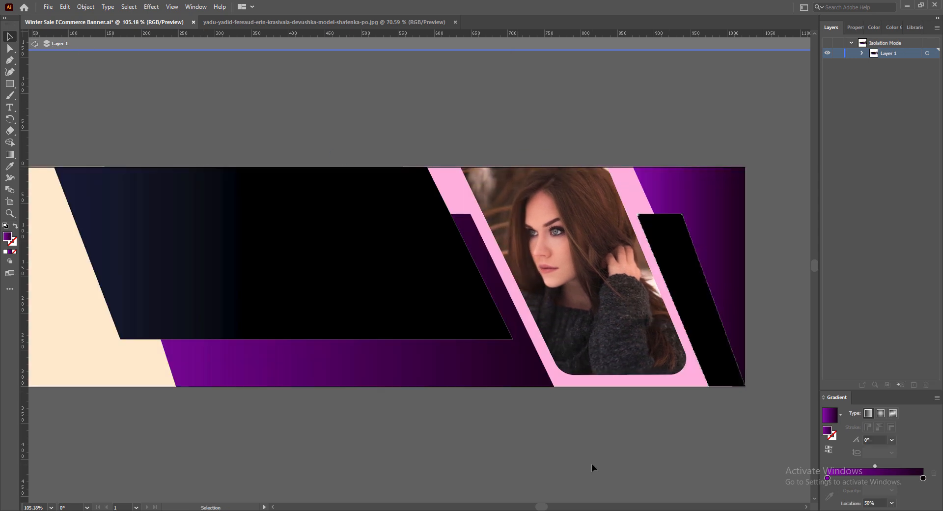
double_click(633, 463)
Narrow the top edge of the black slanted strip beside the photo by shifting its upper-right corner slightly inward
click(690, 295)
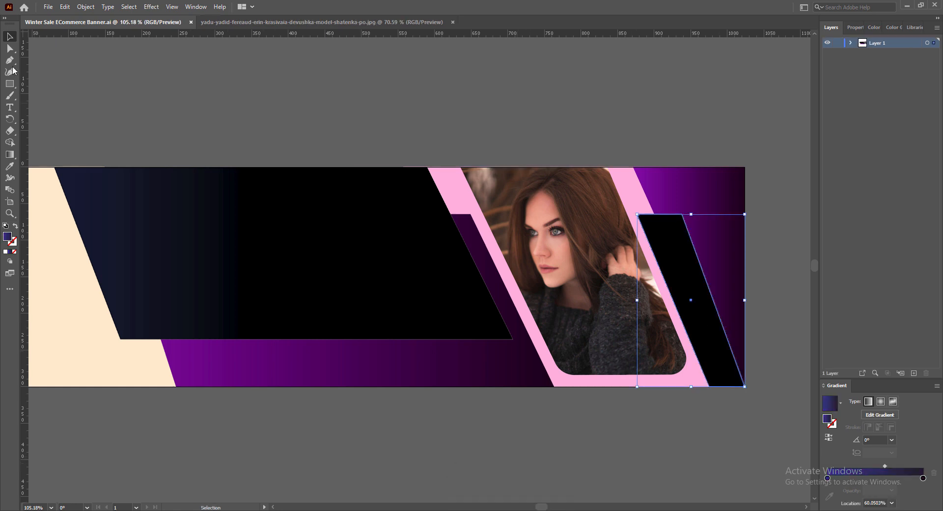
key(a)
drag(682, 215, 678, 215)
click(778, 256)
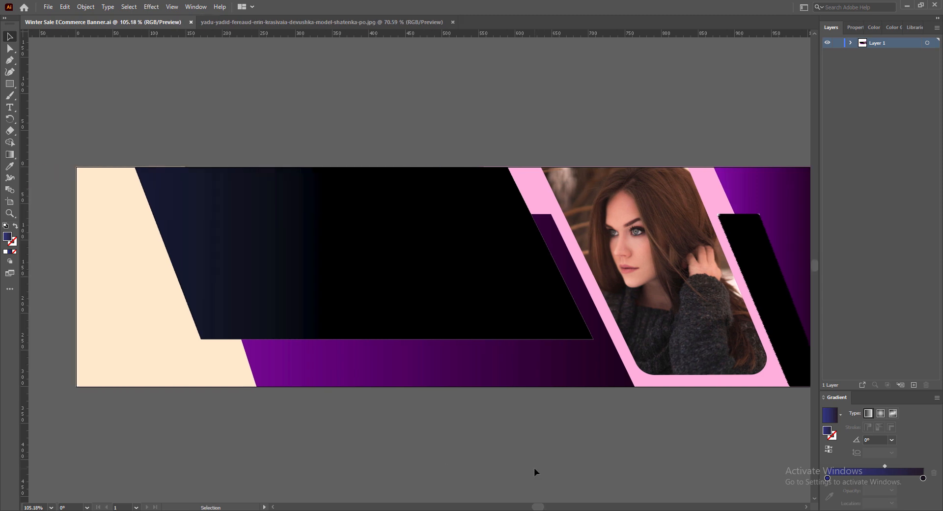
Add a two-line text reading "Best Collection On" and "WINTER SLE" on the dark slanted shape
key(t)
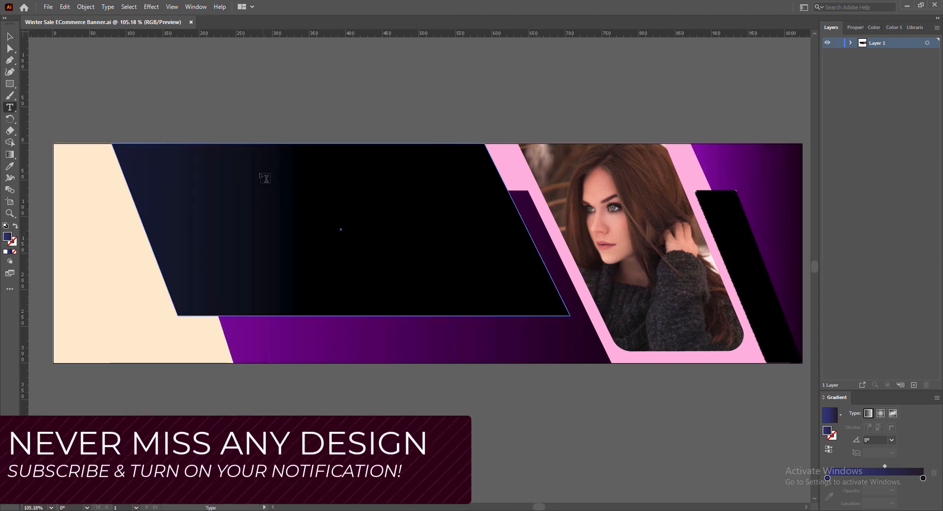
click(253, 175)
text(F)
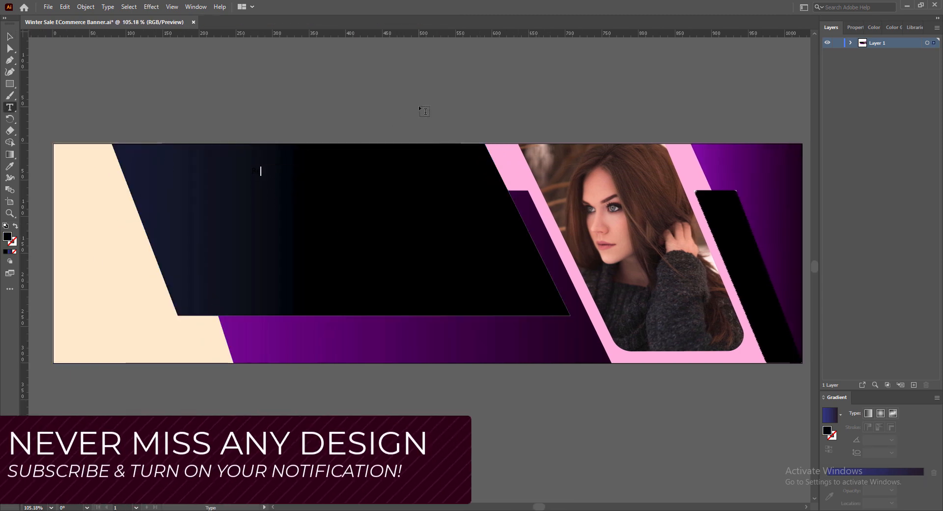
text(est Collection for)
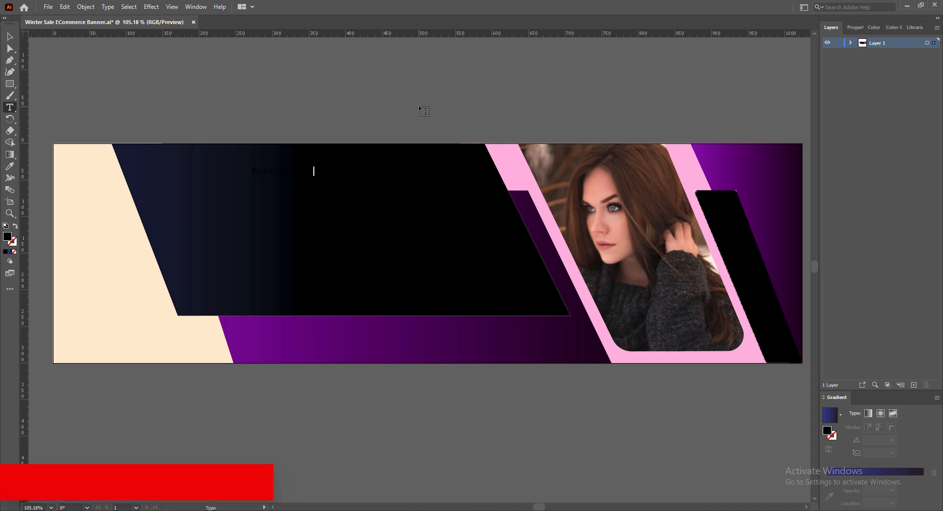
key(Return)
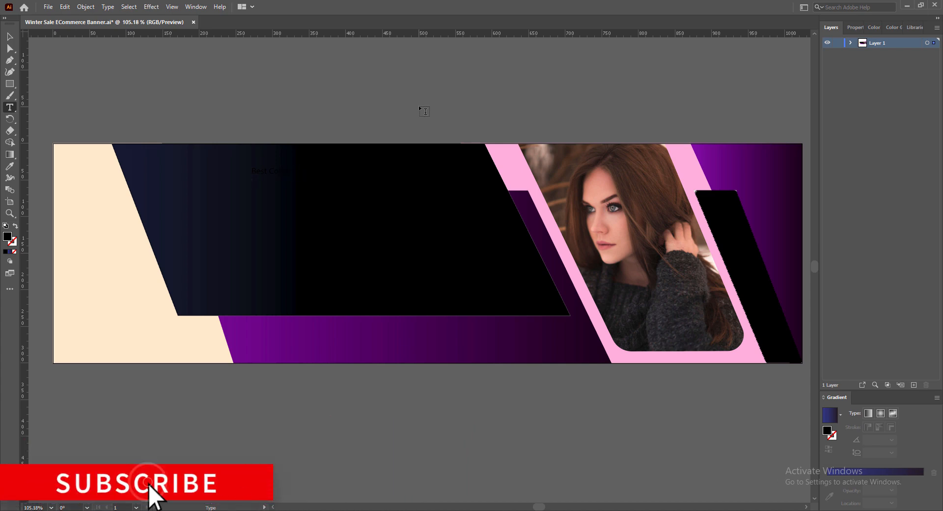
text(WINTER)
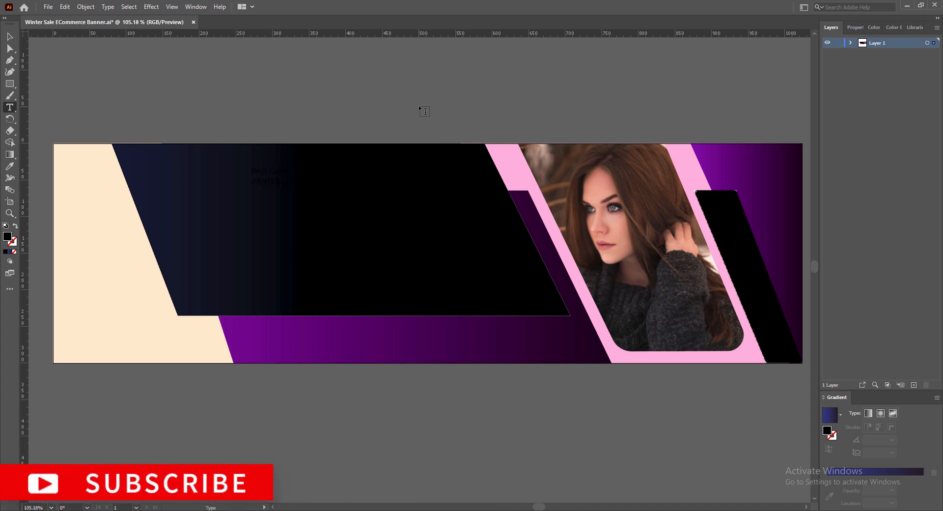
Centre-align both text lines, fill them white and set their font size to 36 pt
key(ctrl+a)
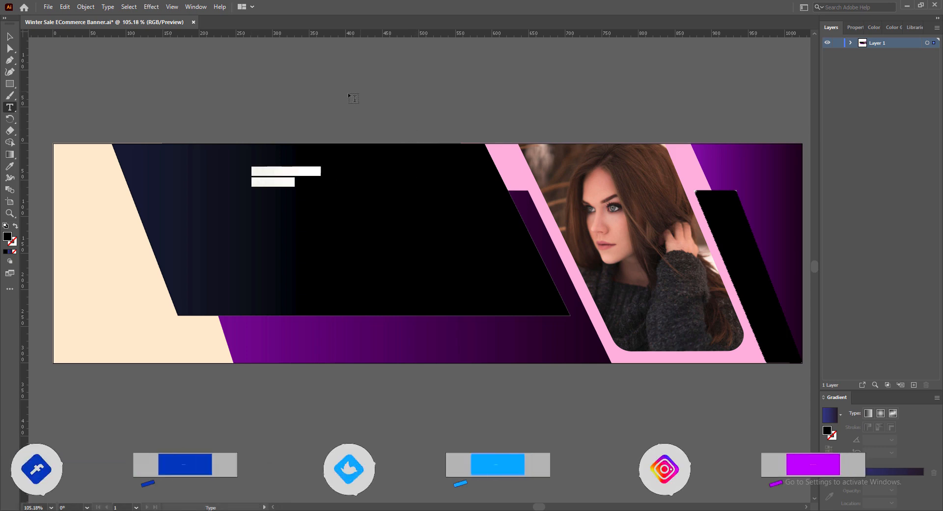
click(854, 29)
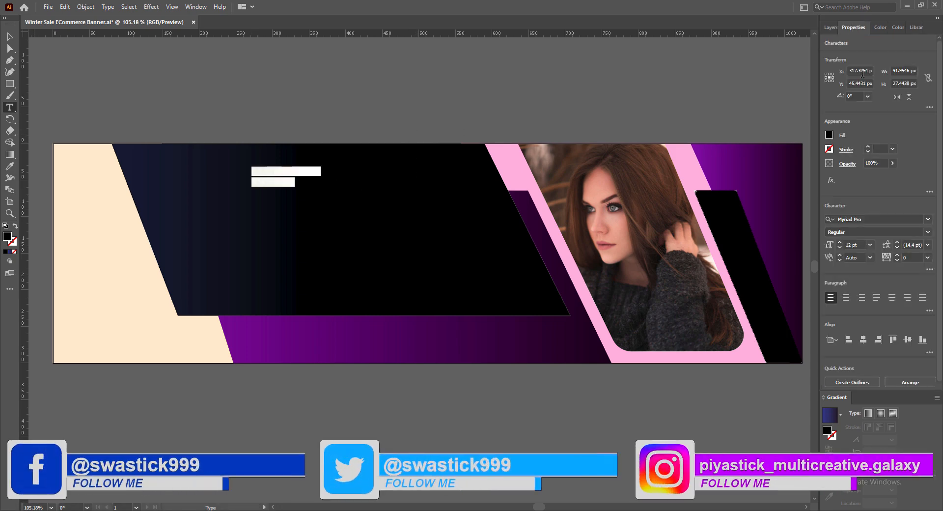
click(846, 298)
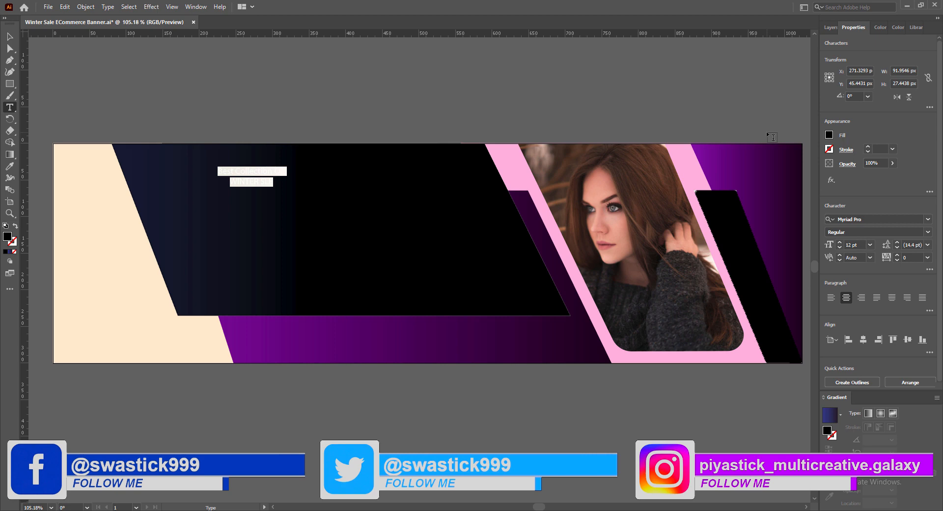
click(829, 134)
click(735, 170)
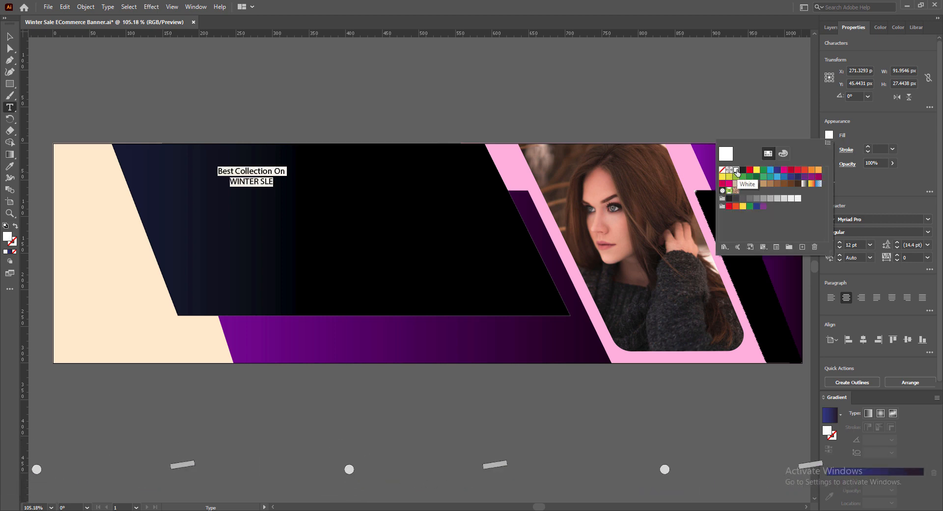
click(869, 245)
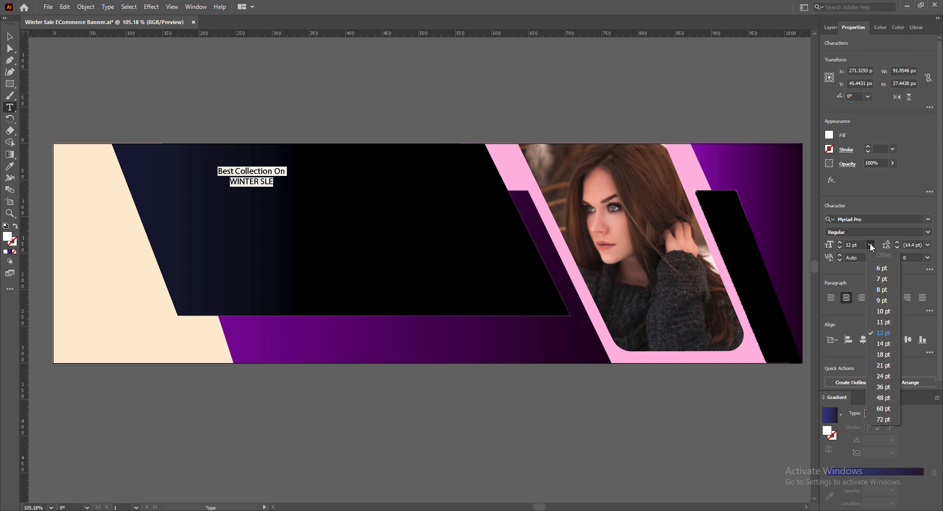
click(883, 387)
key(Escape)
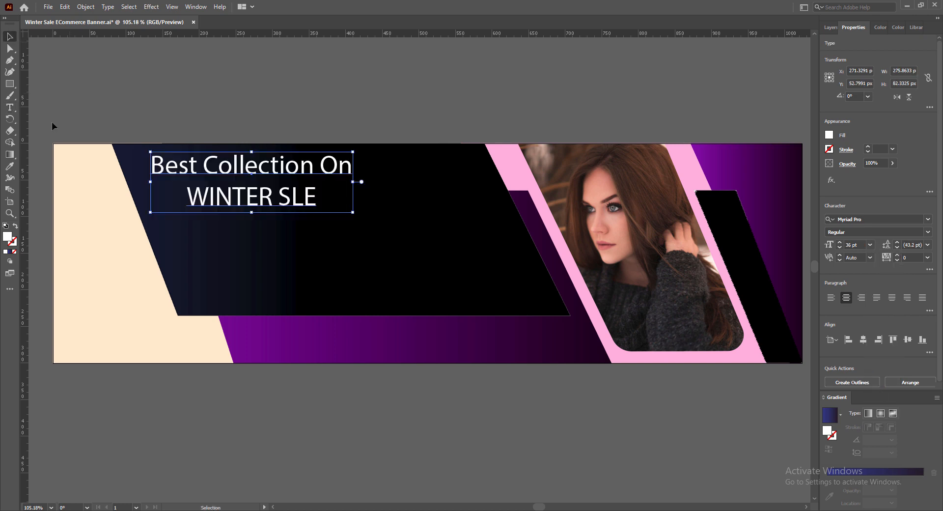
Move the text toward the middle of the dark shape and correct its second line to "WINTER SALE"
drag(208, 171, 404, 219)
double_click(283, 227)
click(377, 219)
text(A)
Set the "WINTER SALE" line in Myriad Pro Bold
drag(266, 220, 399, 221)
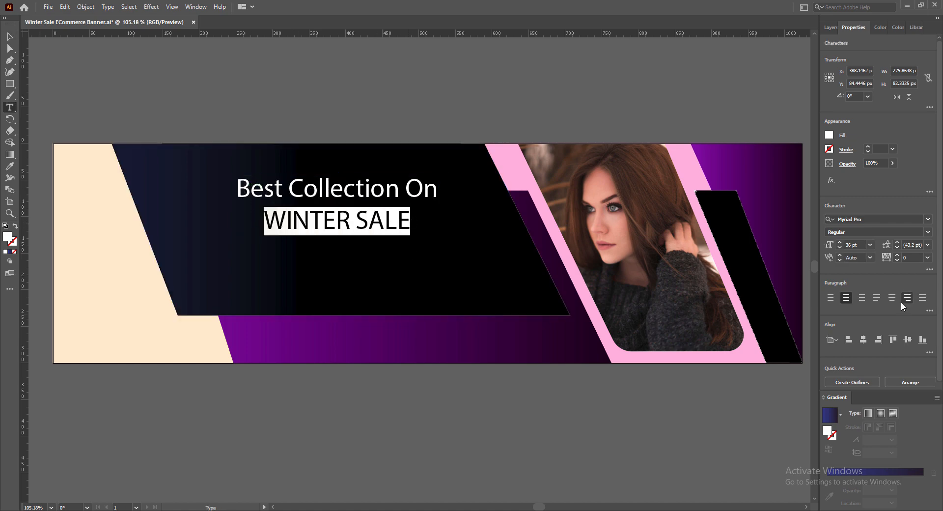
click(928, 231)
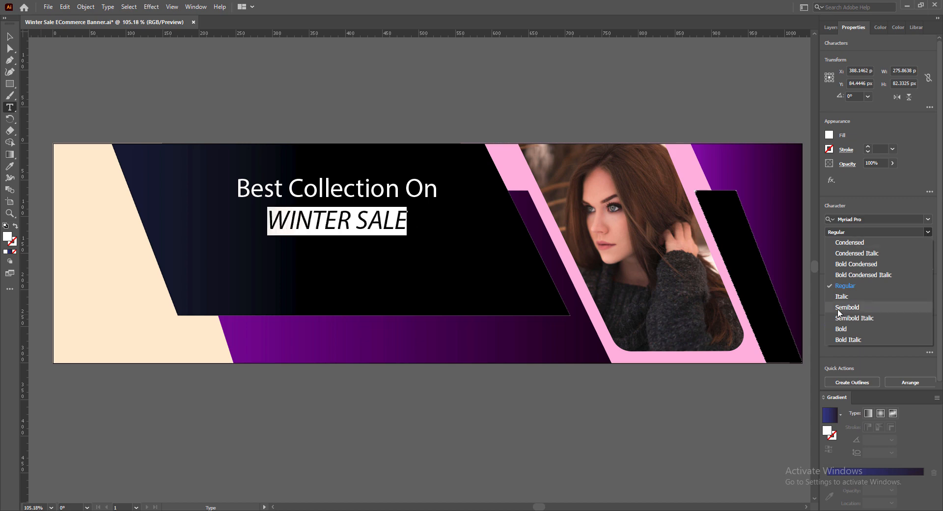
click(840, 329)
click(363, 220)
Set the "Best Collection On" line to 21 pt in the Calhtia script font
drag(237, 189, 438, 192)
click(870, 245)
click(884, 365)
click(927, 219)
click(898, 282)
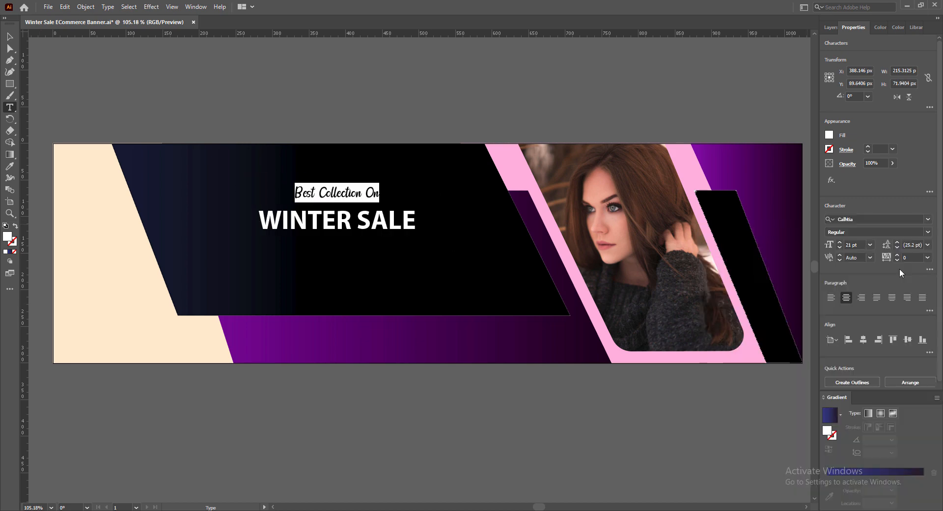
Set the tracking of the "WINTER SALE" line to 50
drag(261, 221, 423, 221)
click(927, 257)
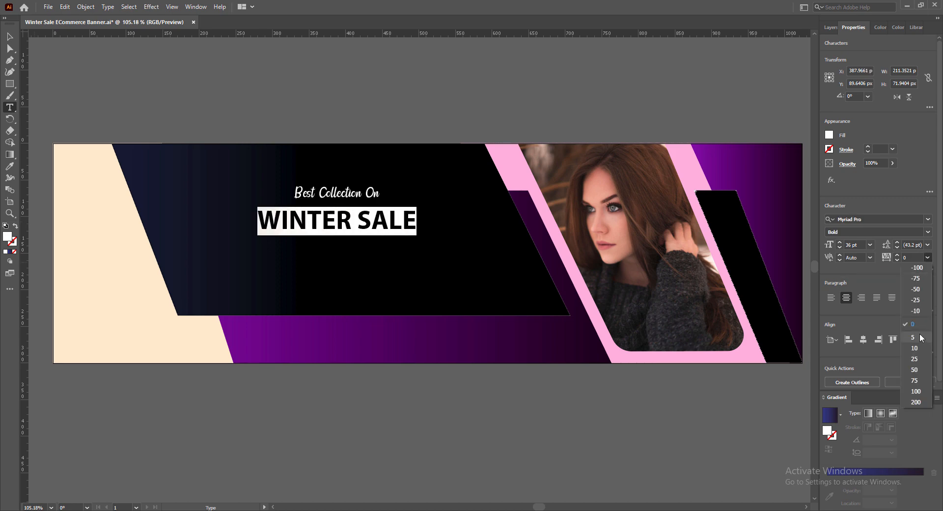
click(914, 372)
Set the tracking of the "Best Collection On" line to 75 and its font size to 24 pt
drag(293, 193, 381, 193)
click(927, 258)
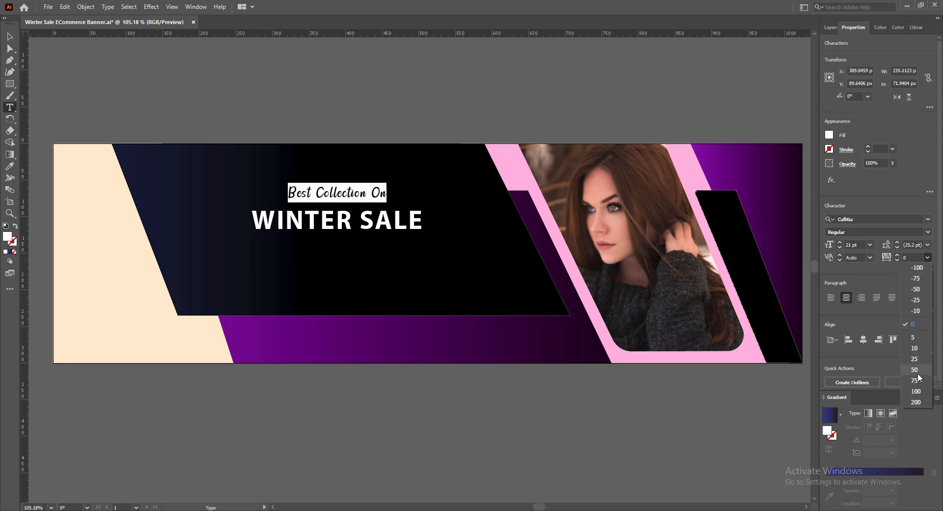
click(913, 372)
click(927, 257)
click(914, 382)
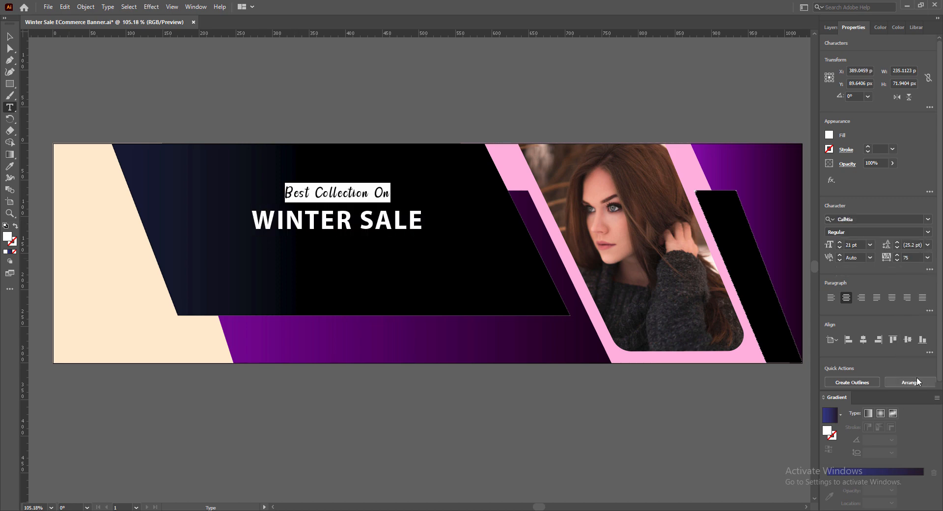
click(870, 245)
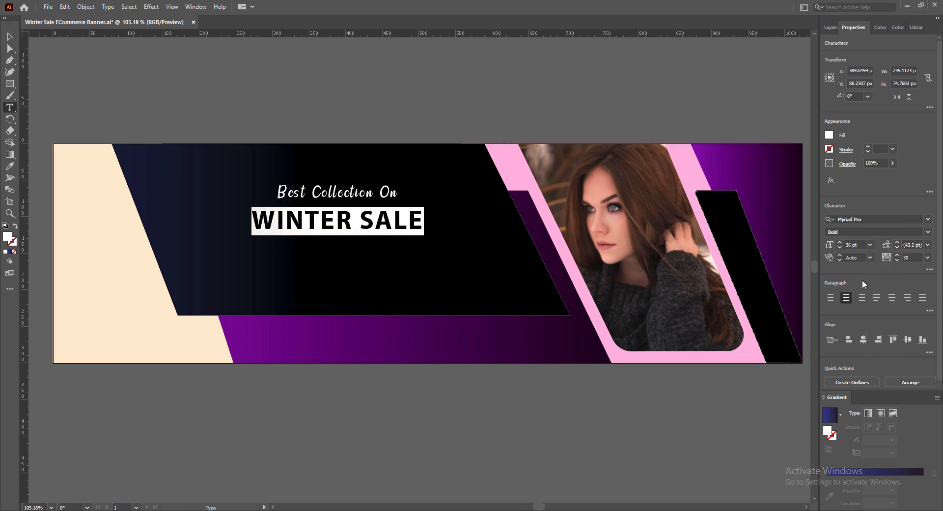
Set the font size of the "WINTER SALE" line to 42 pt
click(869, 245)
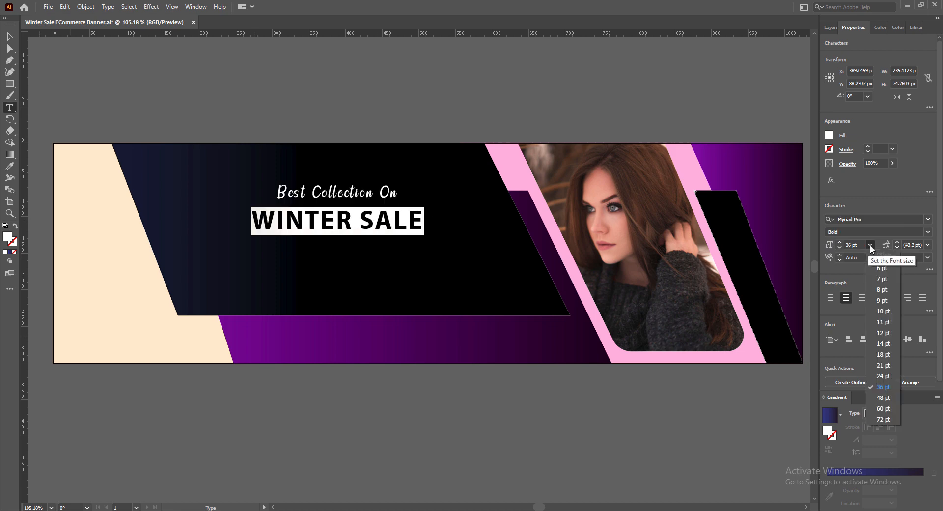
click(883, 398)
click(840, 247)
click(839, 247)
click(839, 247)
click(838, 247)
click(839, 247)
click(839, 247)
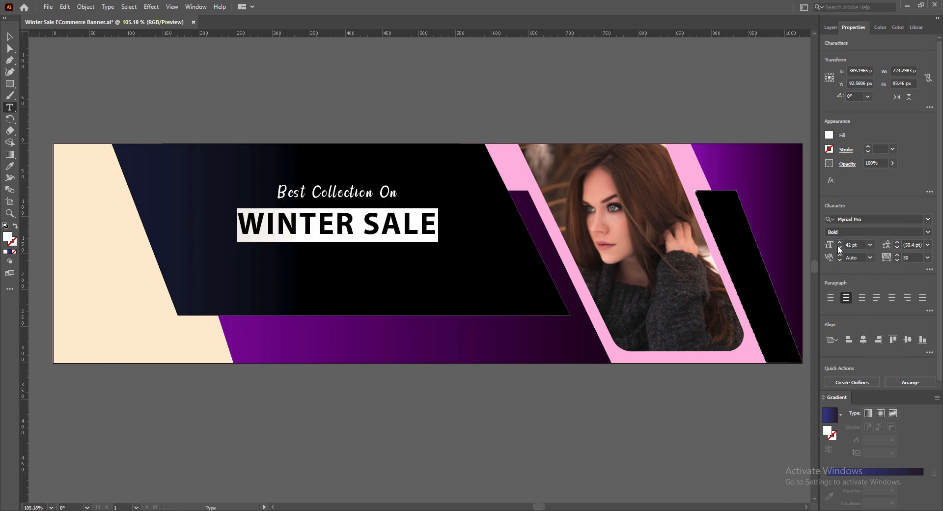
Reduce the tracking of the "WINTER SALE" line to 36
click(897, 260)
click(897, 259)
click(896, 259)
click(897, 259)
click(897, 260)
click(897, 260)
click(897, 260)
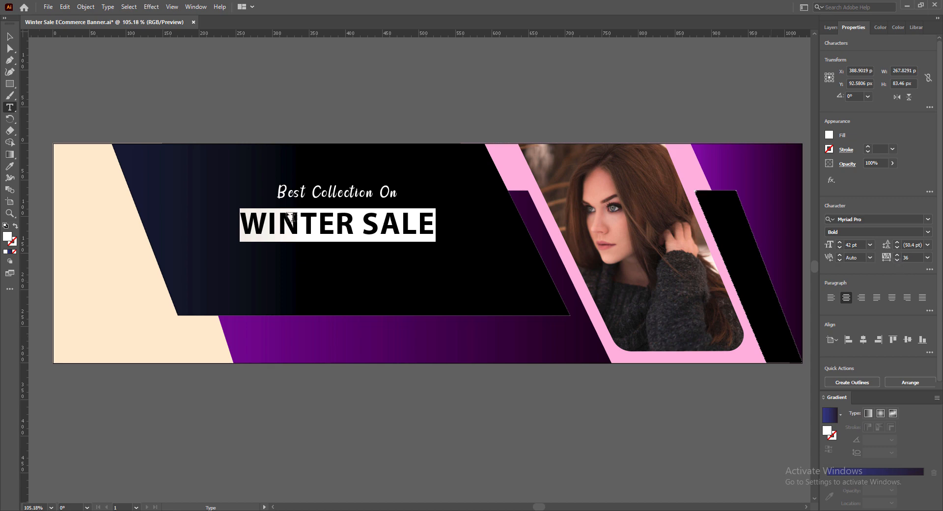
Recolour only the word "SALE" to a violet of about R 180, G 78, B 255
drag(365, 223, 596, 150)
click(829, 136)
click(783, 154)
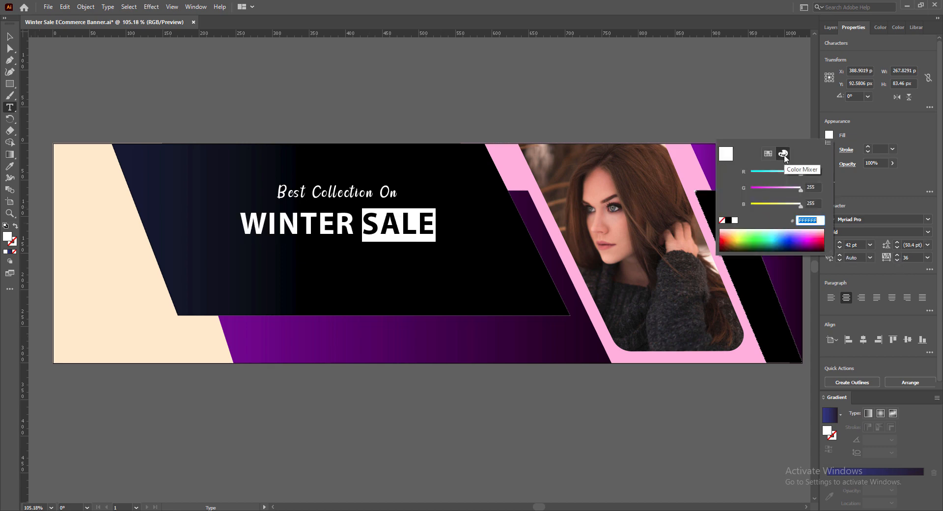
drag(770, 191, 767, 191)
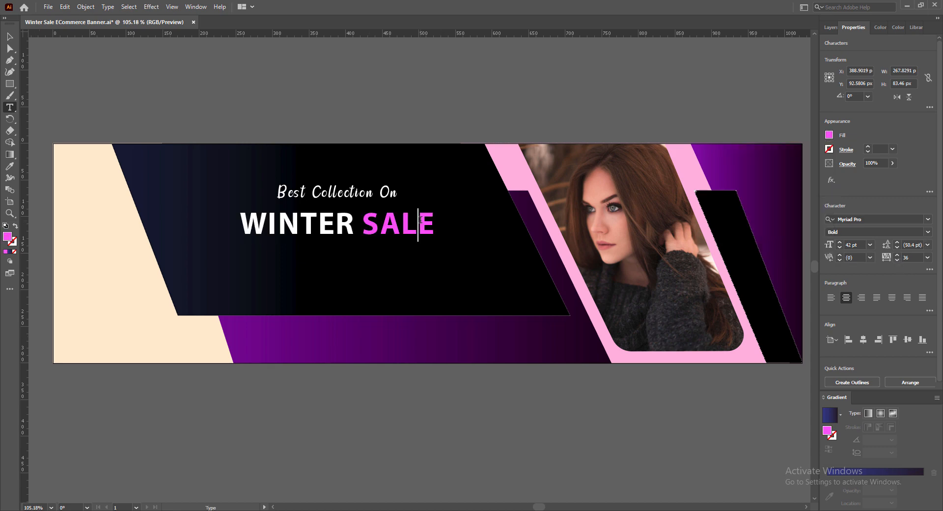
drag(800, 173, 785, 173)
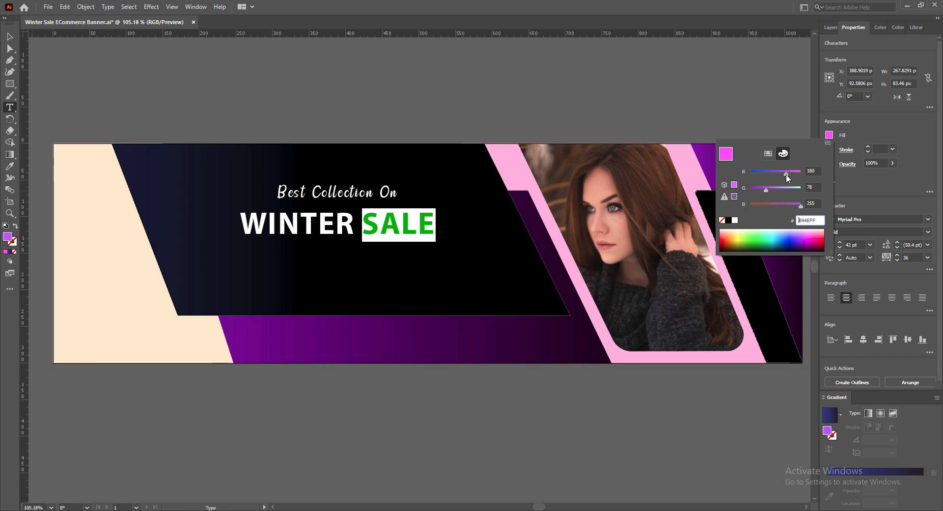
click(372, 225)
Set the tracking of the whole "WINTER SALE" line to 30 and reduce its font size by 3 pt
drag(244, 221, 438, 220)
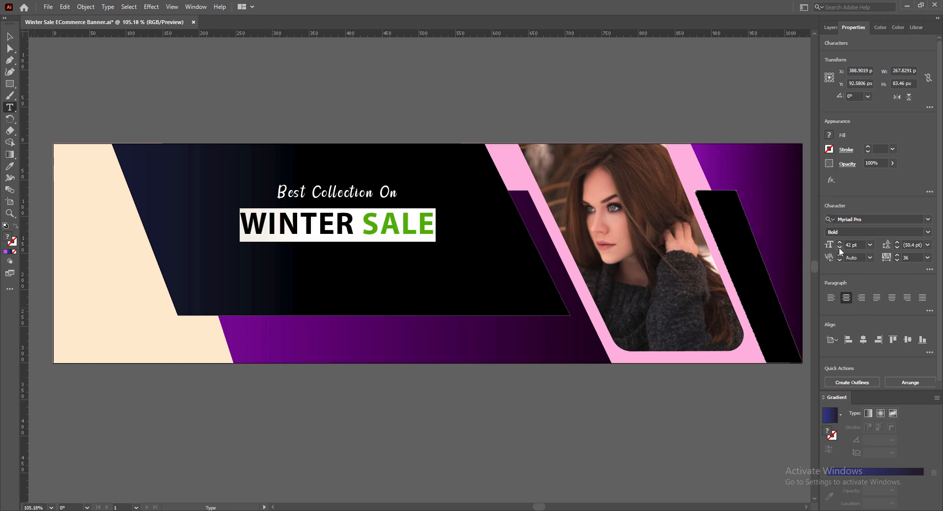
click(928, 245)
click(928, 246)
click(896, 261)
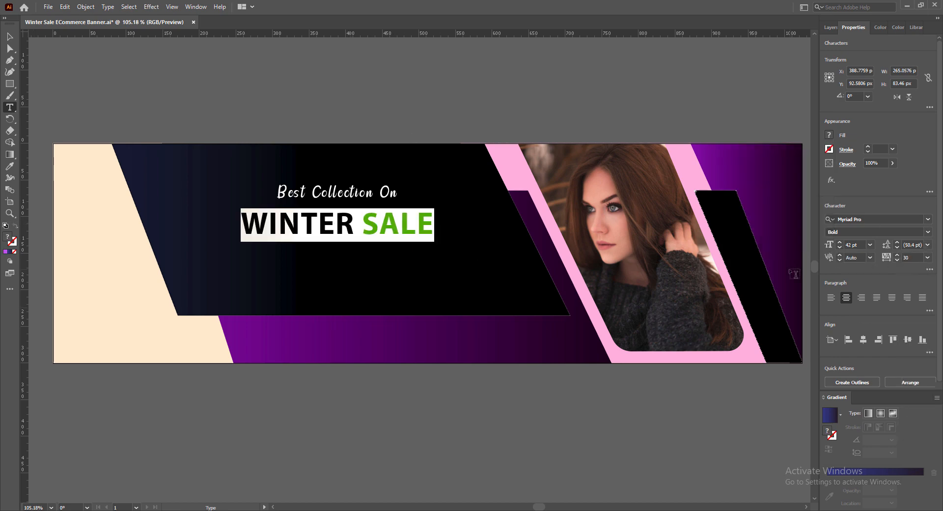
click(839, 247)
click(839, 247)
click(840, 247)
Select all the text of the "Best Collection On" line
click(288, 192)
drag(279, 191, 402, 192)
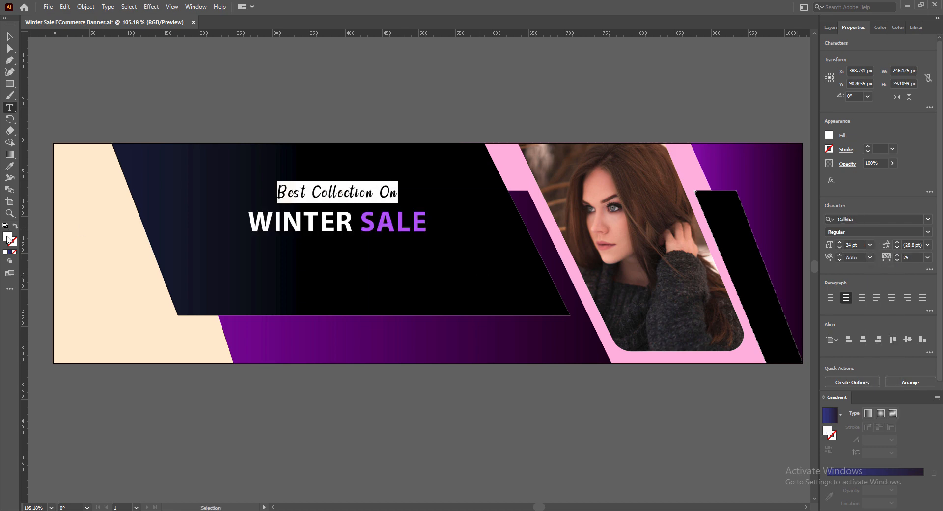
double_click(7, 237)
click(614, 244)
click(10, 166)
click(366, 220)
key(ctrl+z)
click(829, 136)
click(829, 136)
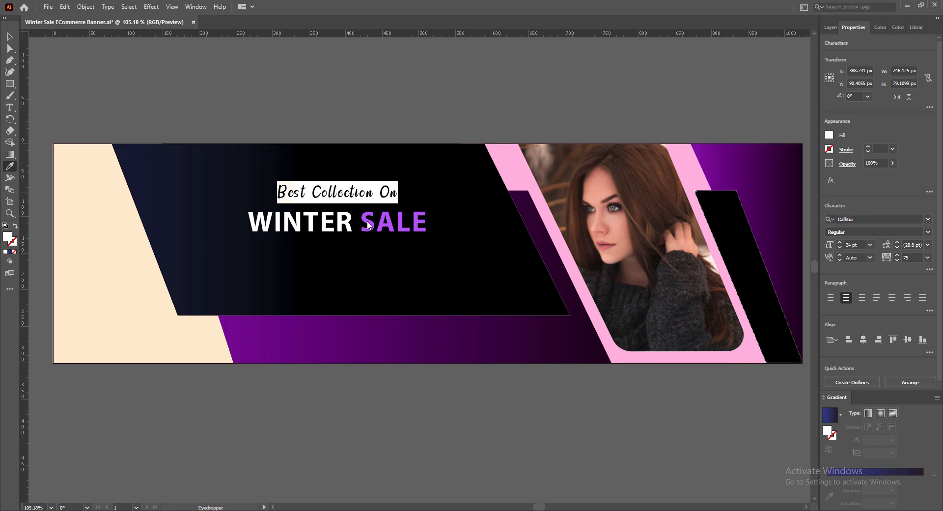
Fill the "Best Collection On" line with the purple swatch and select the line again
click(829, 137)
click(765, 153)
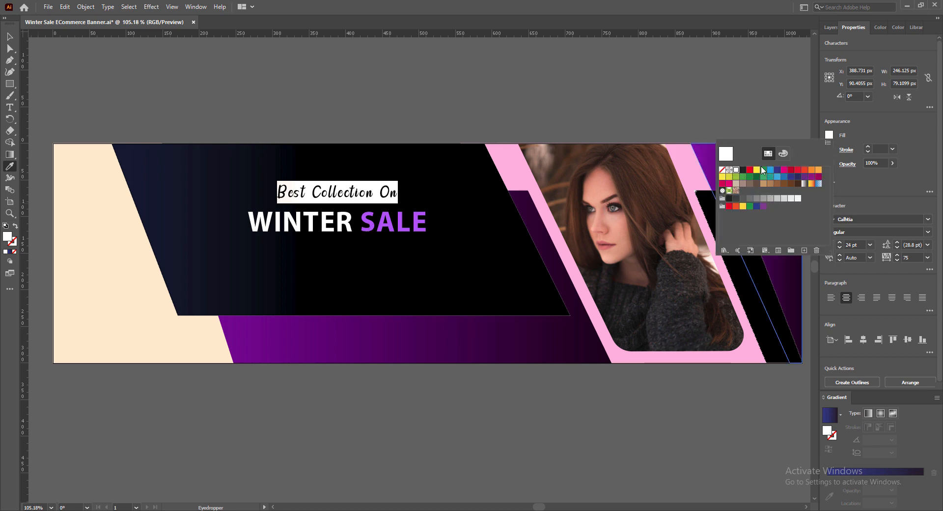
click(811, 176)
click(366, 194)
key(v)
double_click(328, 193)
triple_click(328, 193)
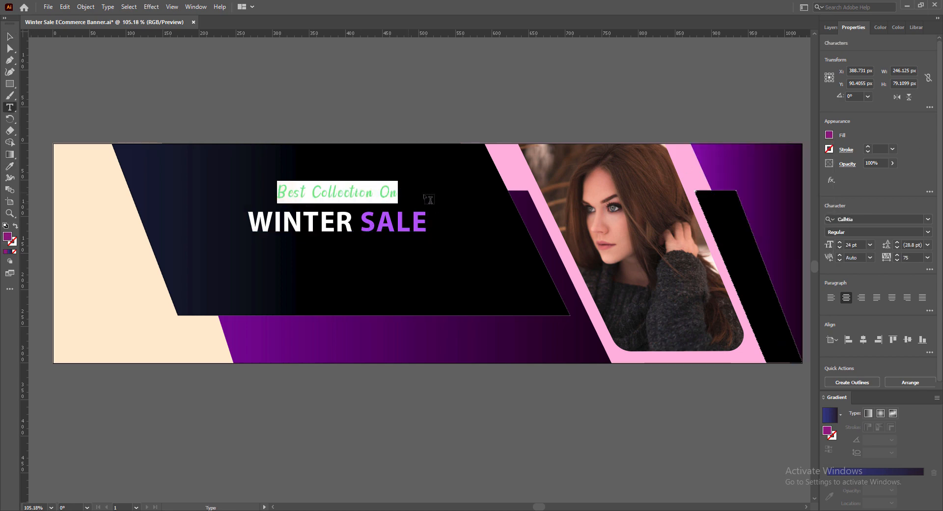
Recolour the "Best Collection On" line to hot pink, hex FF1BC2
click(829, 136)
click(783, 154)
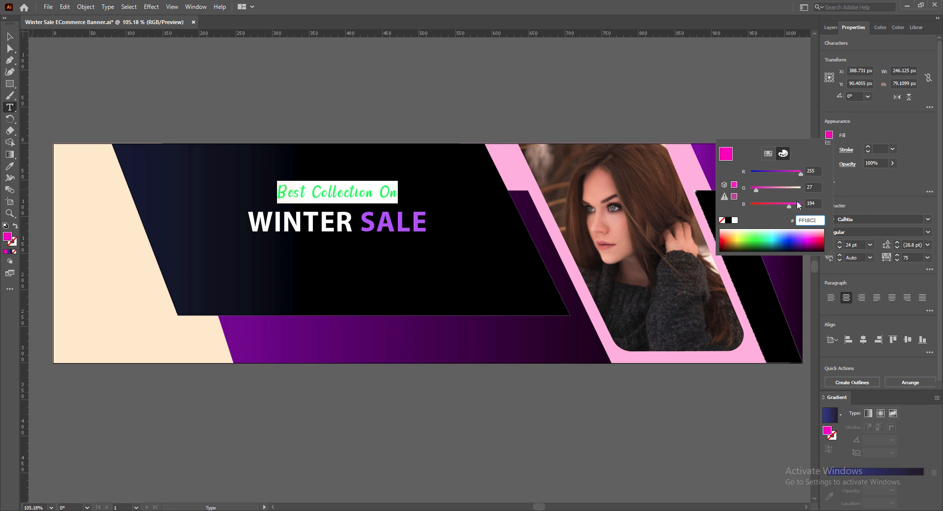
click(301, 191)
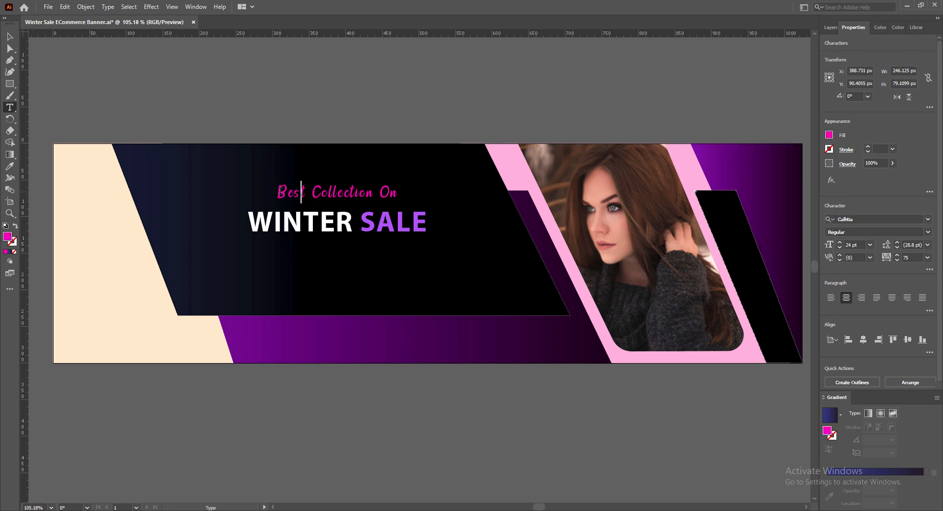
Recolour the whole "Best Collection On" line to magenta-purple with R 180, G 42, B 179
triple_click(301, 191)
click(829, 135)
click(308, 195)
triple_click(354, 197)
click(829, 135)
drag(756, 189, 759, 190)
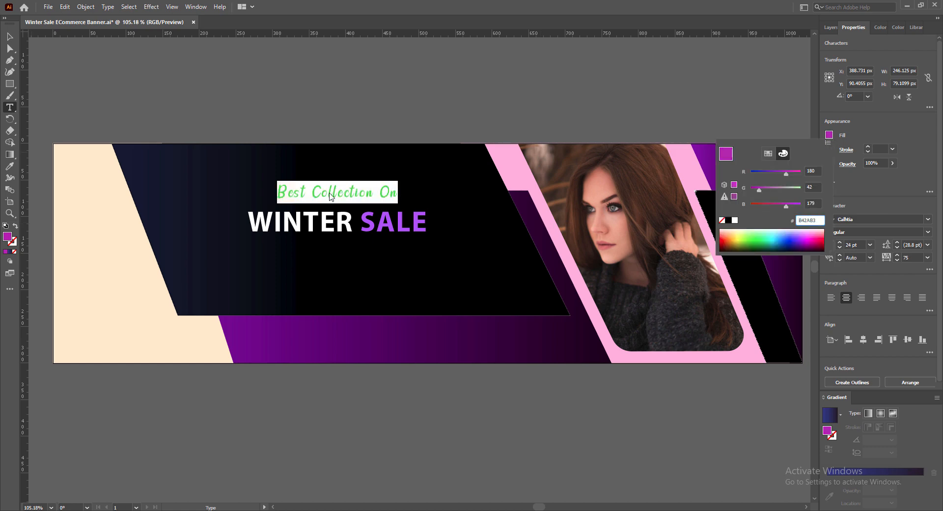
click(332, 196)
Move the two-line headline text block about 5 px to the right
key(Escape)
drag(324, 224, 328, 225)
click(143, 297)
Add a centred placeholder paragraph in a text frame about 245 by 81 px below "WINTER SALE", in white at 14 pt
key(t)
click(253, 241)
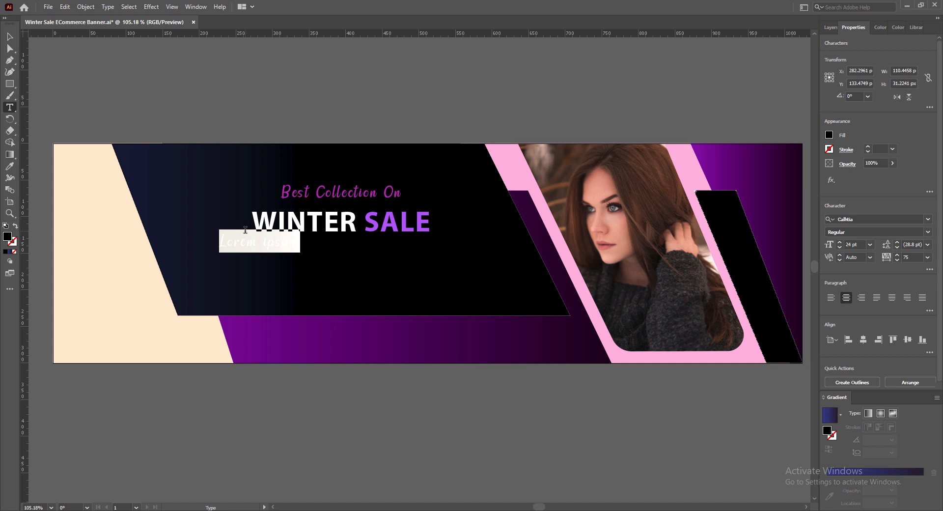
key(ctrl+z)
drag(252, 240, 432, 299)
click(829, 135)
click(734, 221)
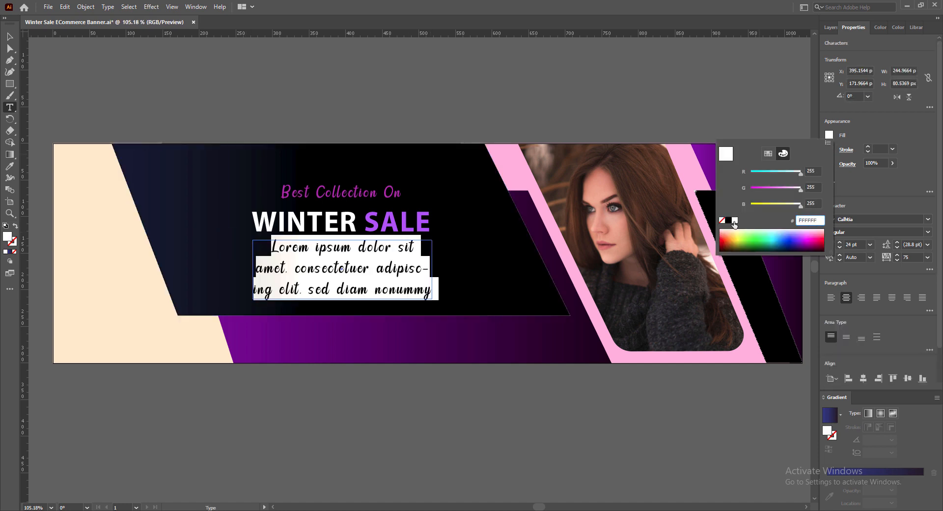
click(870, 244)
click(879, 346)
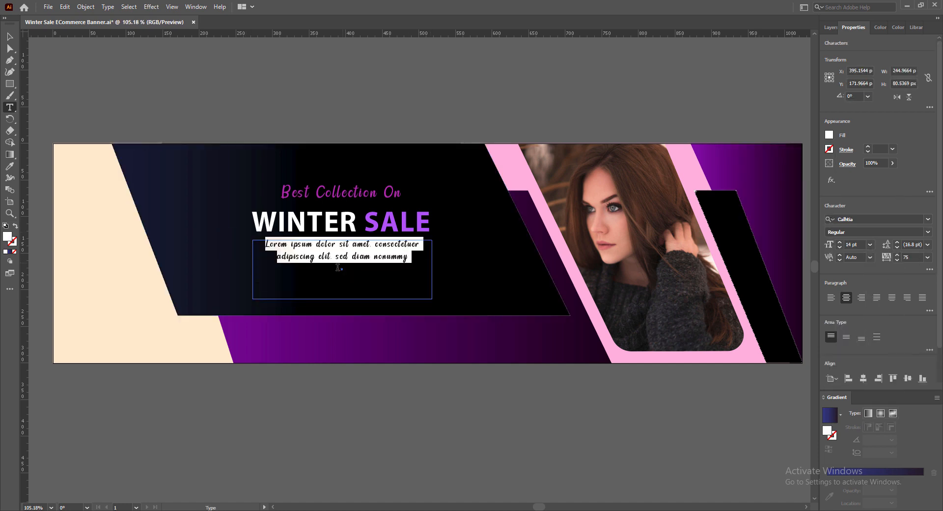
Resize the placeholder paragraph's text frame to about 242 by 51 px
key(Escape)
drag(343, 299, 343, 277)
drag(432, 259, 465, 258)
mouse_move(359, 277)
mouse_down()
mouse_move(362, 296)
mouse_move(361, 276)
mouse_up()
key(ctrl+z)
mouse_move(429, 258)
mouse_down()
mouse_move(608, 258)
mouse_move(430, 256)
mouse_up()
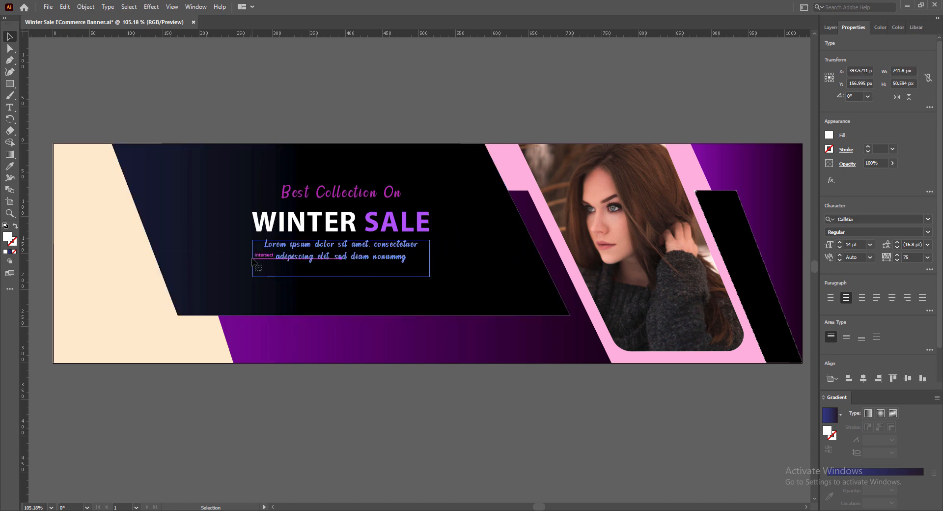
click(121, 111)
Set the leading of the entire "Best Collection On WINTER SALE" text block to 42 pt
click(314, 222)
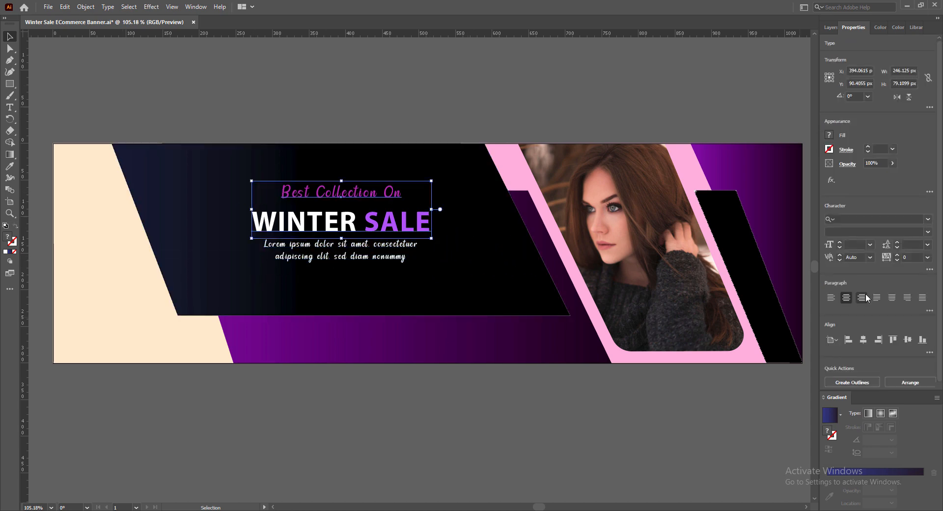
double_click(302, 192)
key(ctrl+a)
click(927, 245)
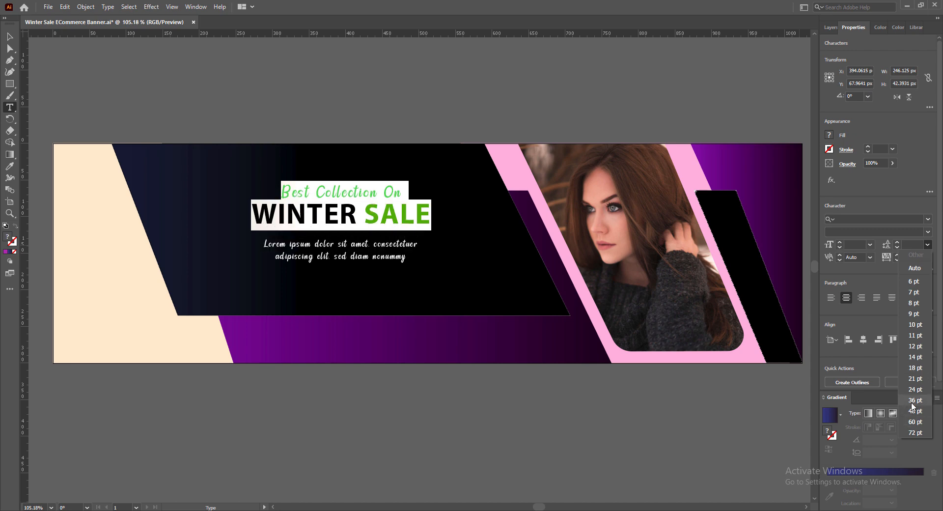
click(914, 401)
click(897, 242)
click(896, 242)
click(897, 242)
click(896, 242)
click(897, 242)
click(897, 242)
click(10, 37)
click(121, 111)
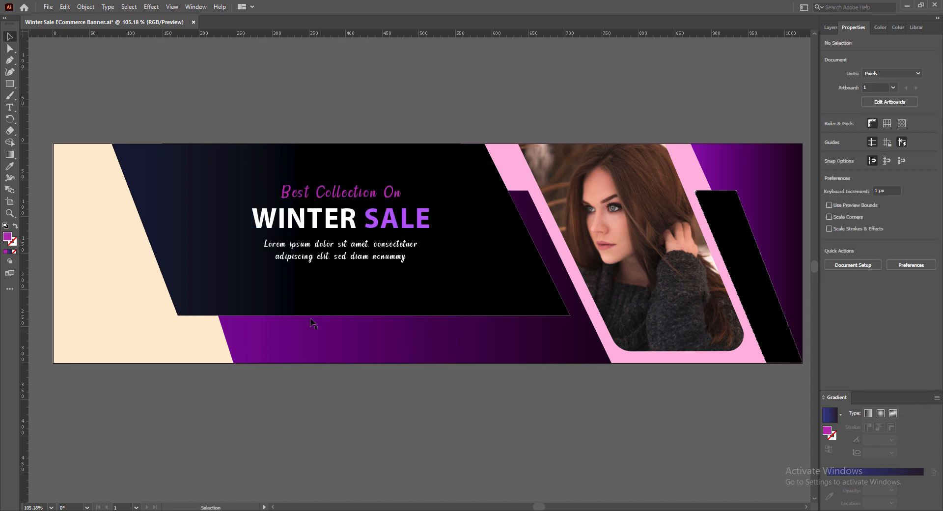
Nudge the placeholder paragraph up 2 px towards the headline
click(325, 220)
click(339, 250)
key(Up)
key(Up)
click(382, 418)
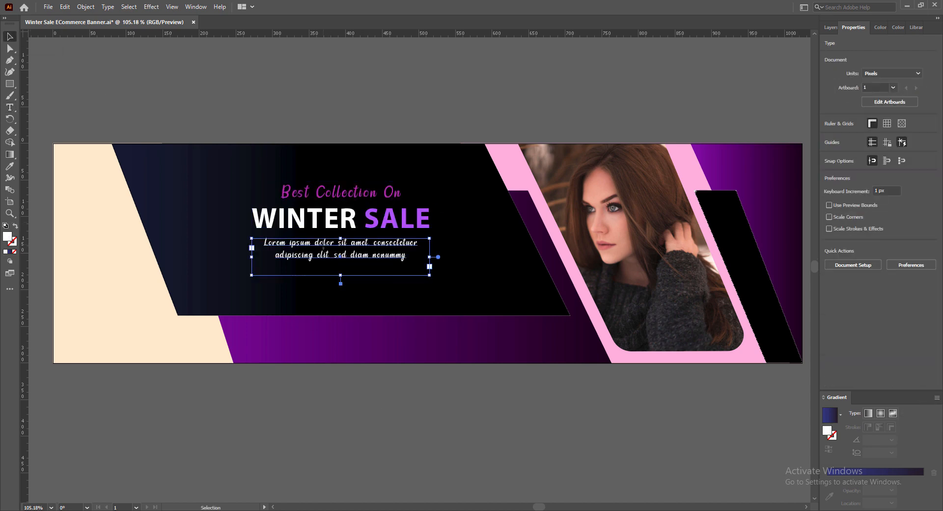
Reduce the placeholder paragraph's font size by 2 pt and save the document
click(838, 248)
click(838, 248)
click(510, 418)
key(ctrl+s)
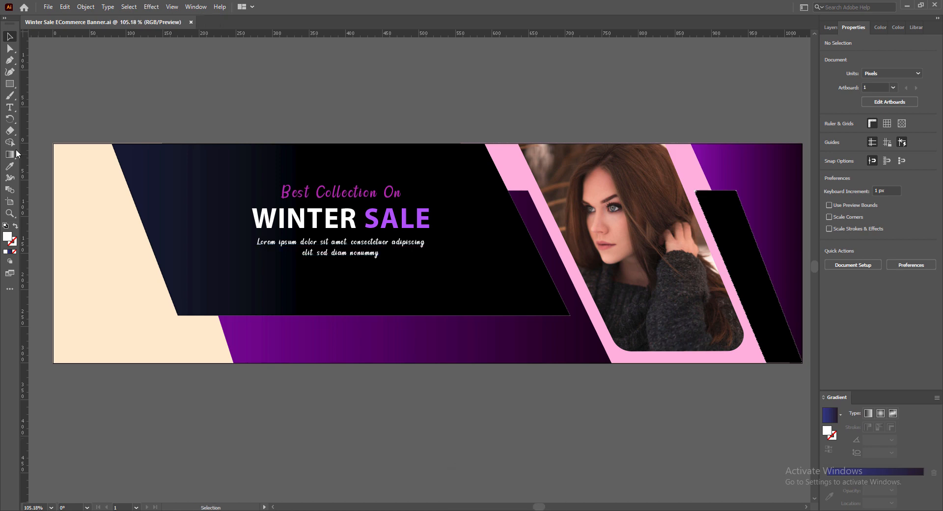
Draw a rectangle about 126 by 33 px below the paragraph and fill it with the violet sampled from "SALE"
click(9, 83)
drag(293, 276, 385, 301)
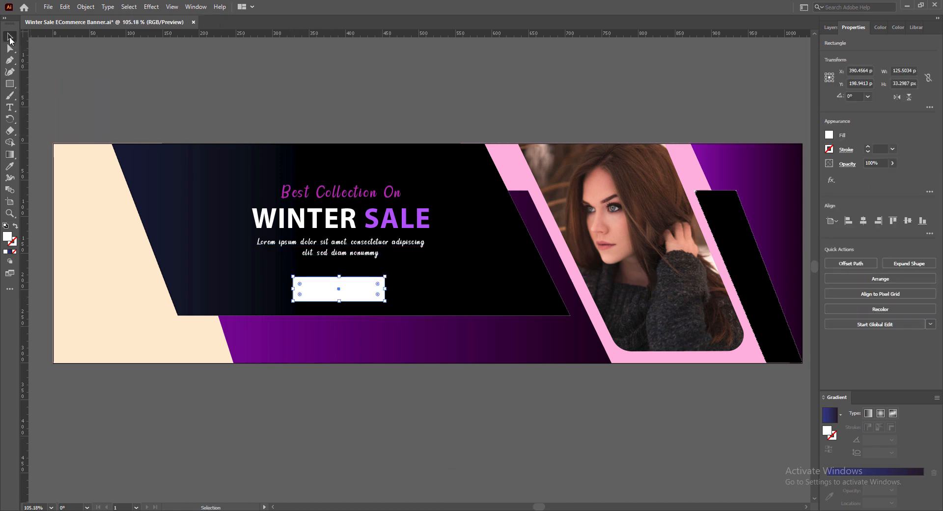
double_click(8, 236)
click(614, 230)
key(i)
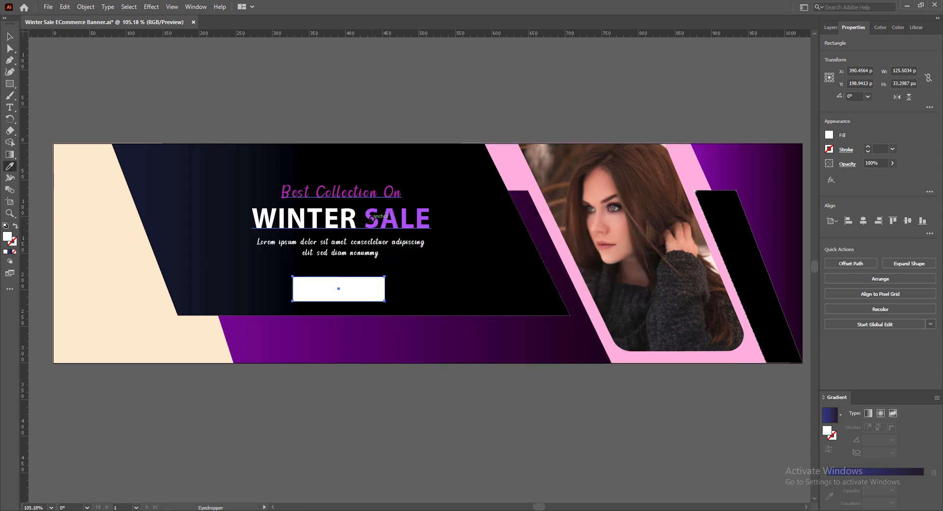
click(378, 219)
Round all four corners of the violet rectangle to give it a soft button shape
click(10, 48)
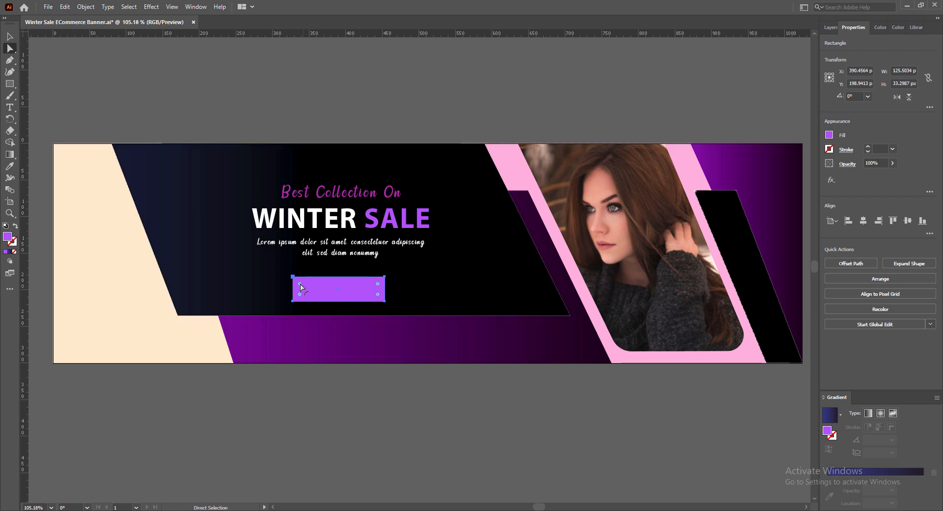
drag(300, 284, 301, 287)
click(9, 37)
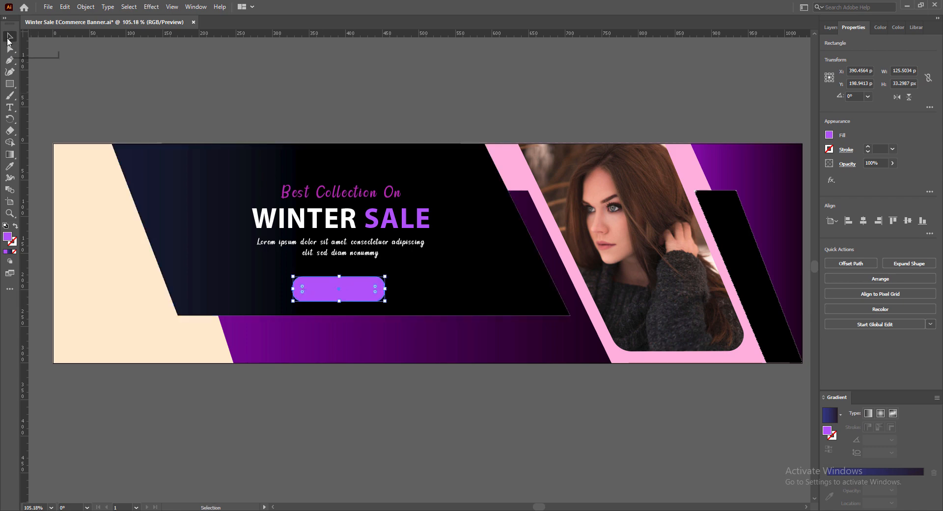
click(93, 91)
Shrink the rounded violet button to about 100 by 31 px, keeping it centred beneath the paragraph
click(345, 295)
mouse_move(293, 277)
mouse_down()
mouse_move(344, 282)
mouse_move(301, 291)
mouse_up()
drag(385, 291, 379, 291)
drag(340, 280, 350, 298)
click(373, 381)
Nudge the violet button up 6 px
click(345, 296)
key(Up)
key(Up)
key(Up)
key(Up)
key(Up)
key(Up)
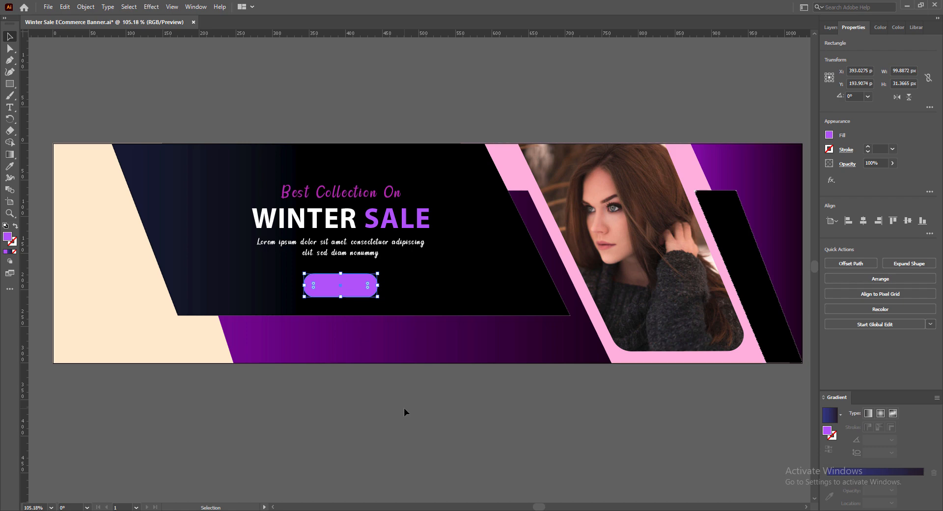
click(404, 409)
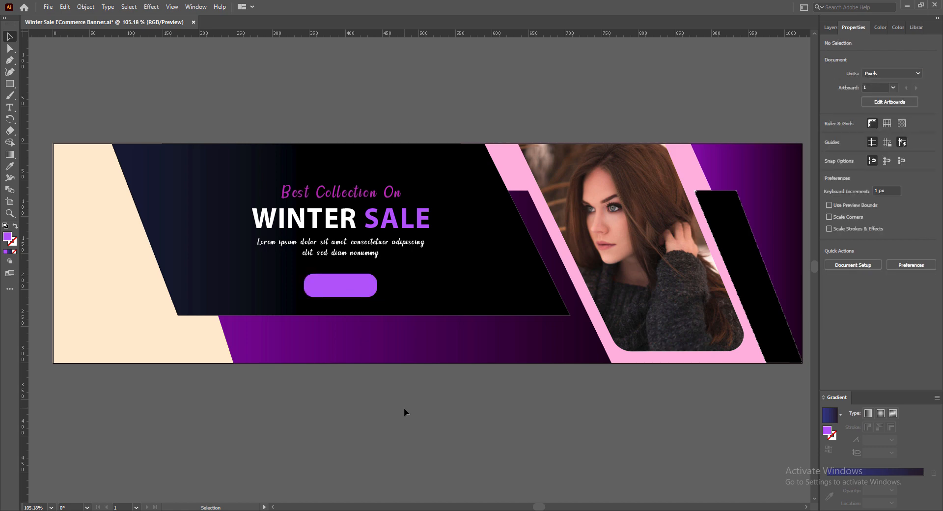
Add a "SHOP NOW" text line over the violet button
click(318, 216)
click(374, 389)
click(9, 107)
click(317, 282)
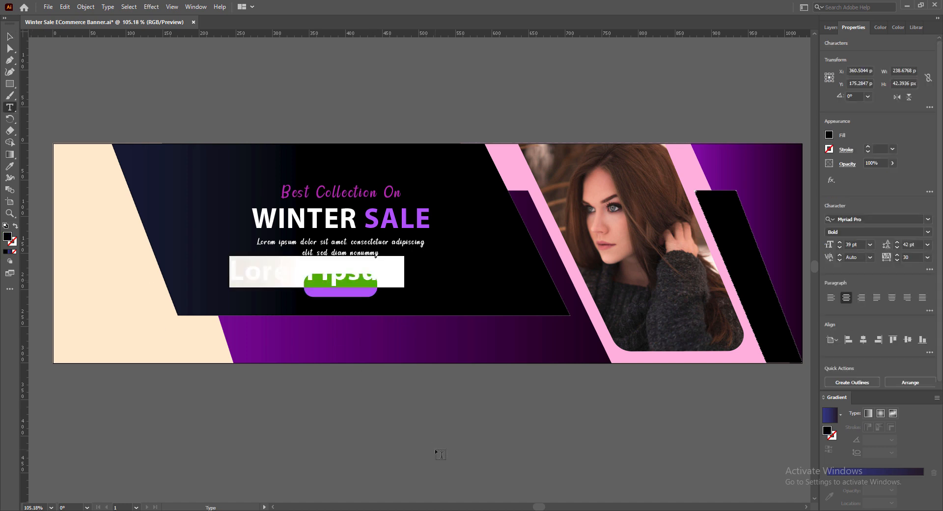
text(HOP NOW)
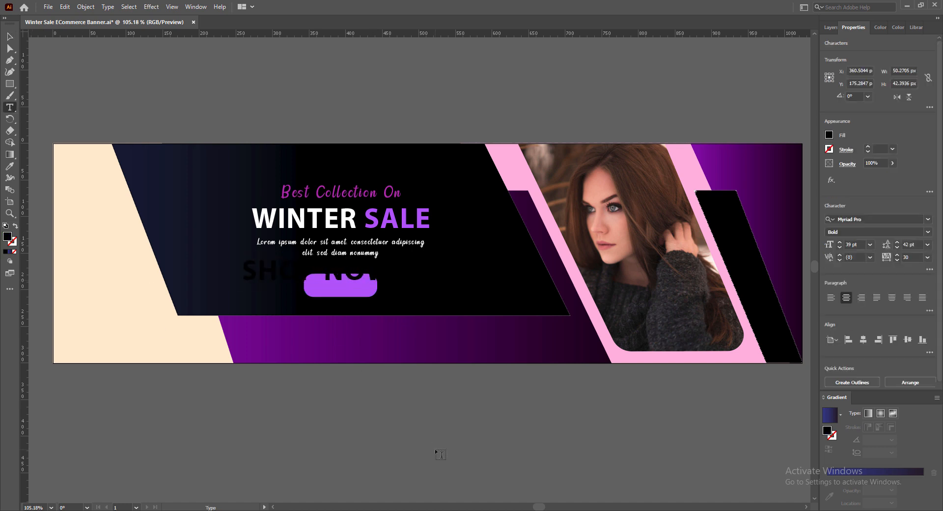
Set the "SHOP NOW" text to 21 pt and move it onto the violet button
key(ctrl+a)
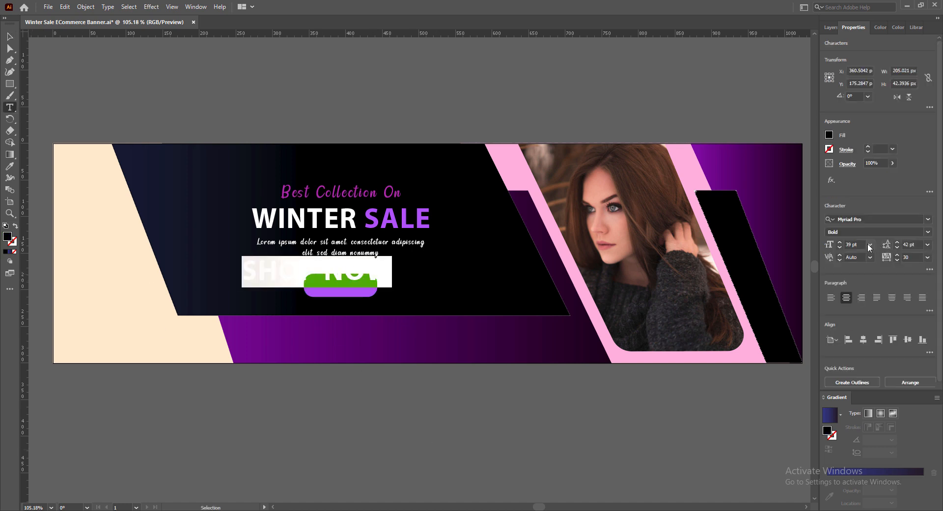
click(870, 244)
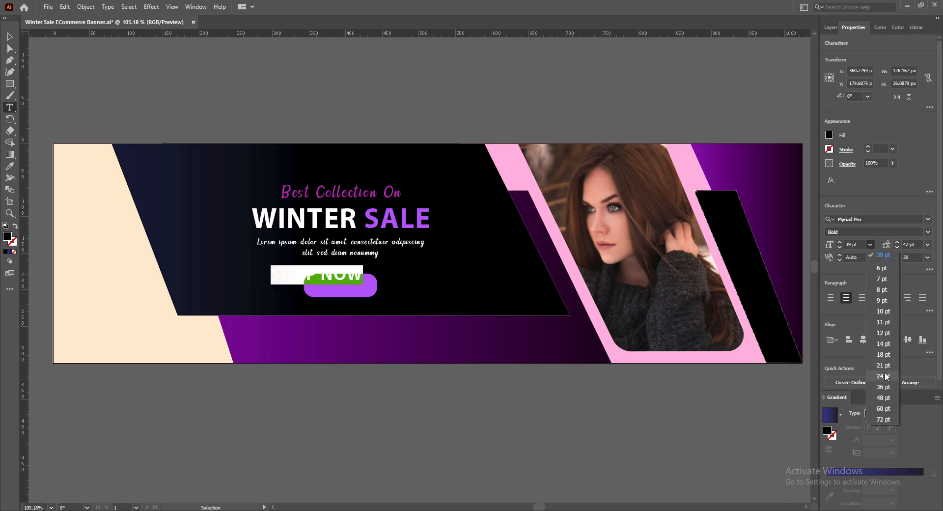
click(882, 366)
click(10, 37)
drag(330, 276, 350, 287)
Set the "SHOP NOW" text's tracking to 0 and its font size to 18 pt
click(927, 257)
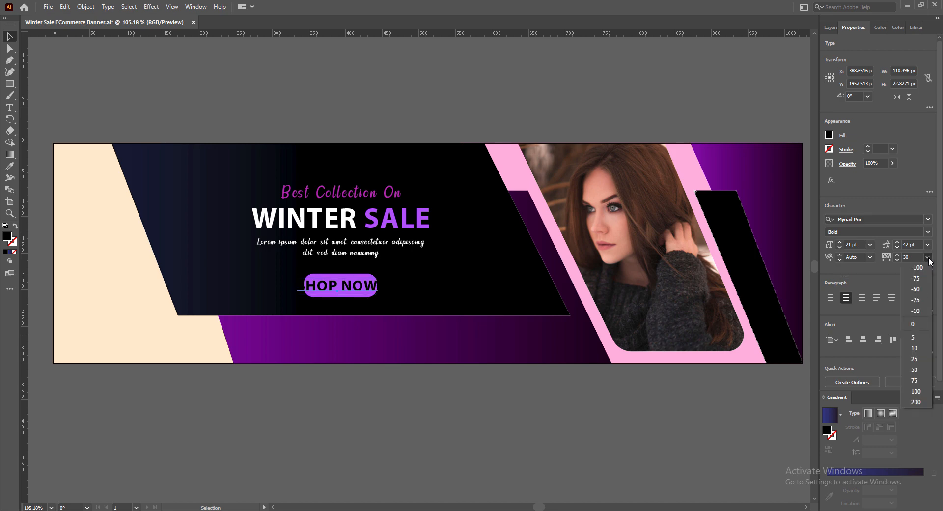
click(913, 324)
click(839, 248)
click(839, 247)
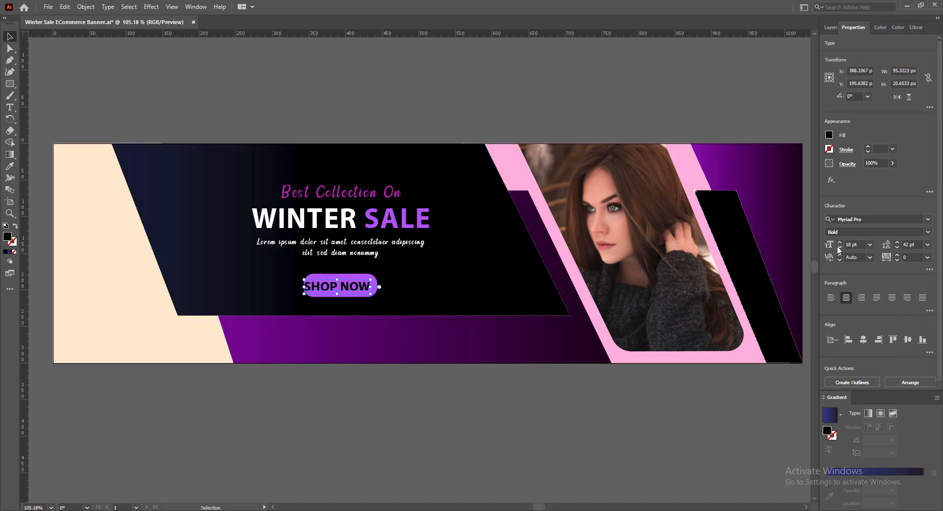
click(839, 247)
click(839, 248)
click(840, 241)
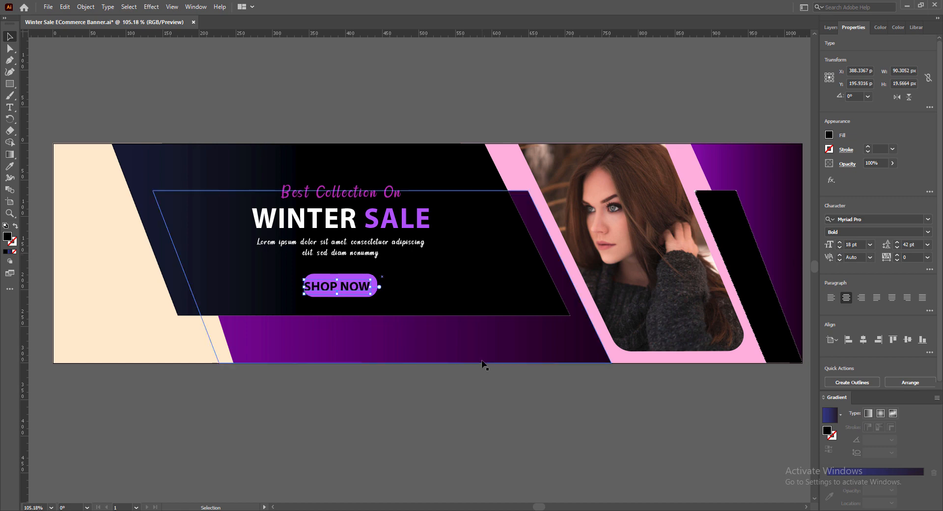
Centre "SHOP NOW" on the violet button with small nudges and set its font size to 17 pt
key(Left)
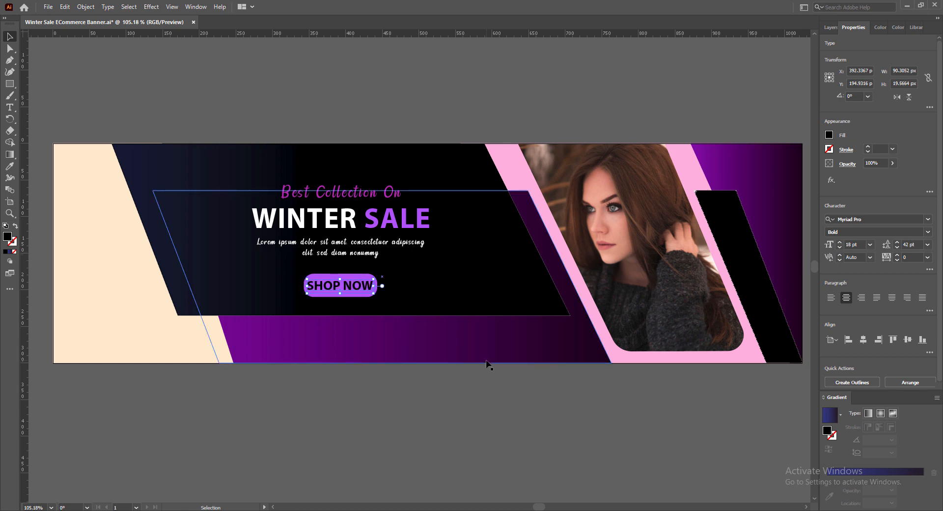
key(Down)
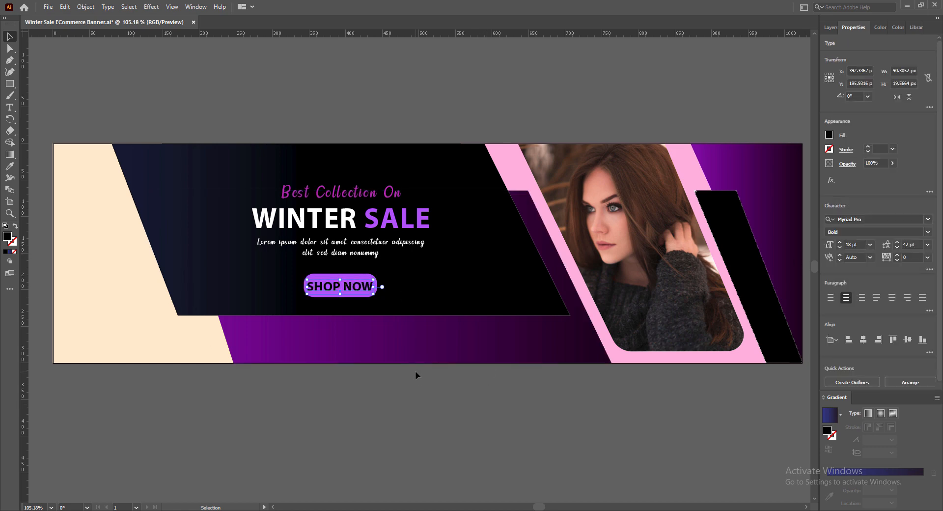
key(Up)
key(Right)
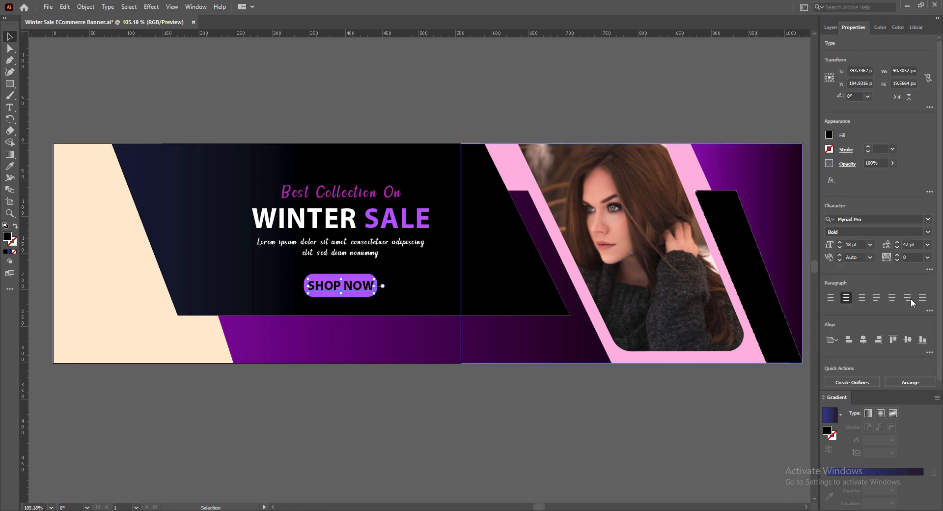
click(840, 247)
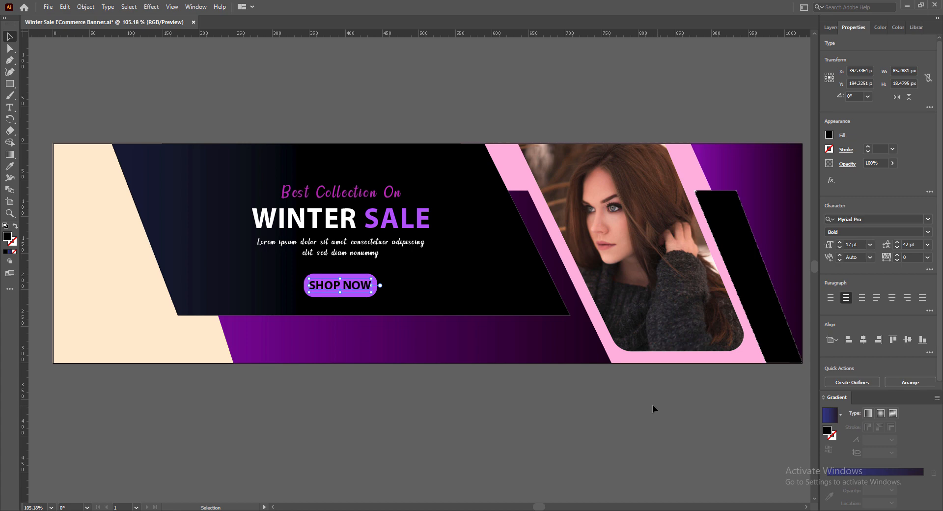
scroll(402, 388, up, 1)
click(402, 388)
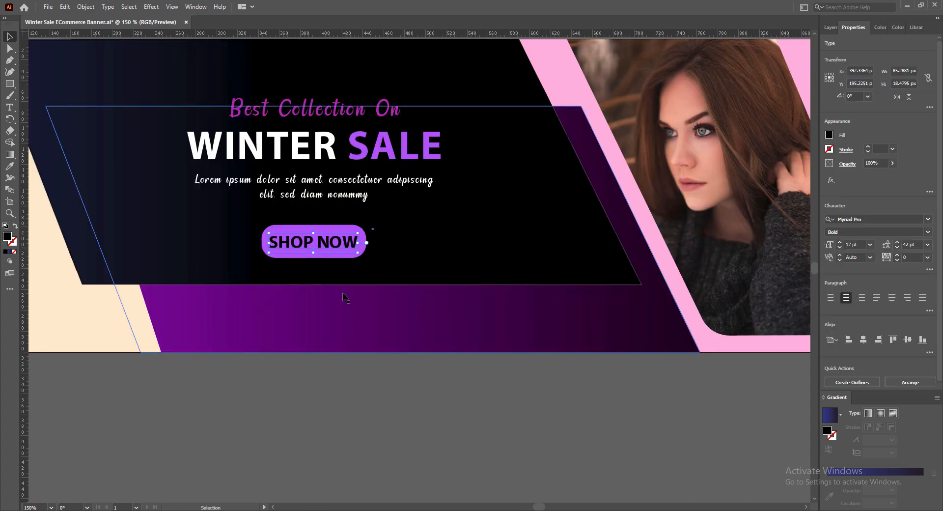
key(ctrl+1)
scroll(376, 435, down, 1)
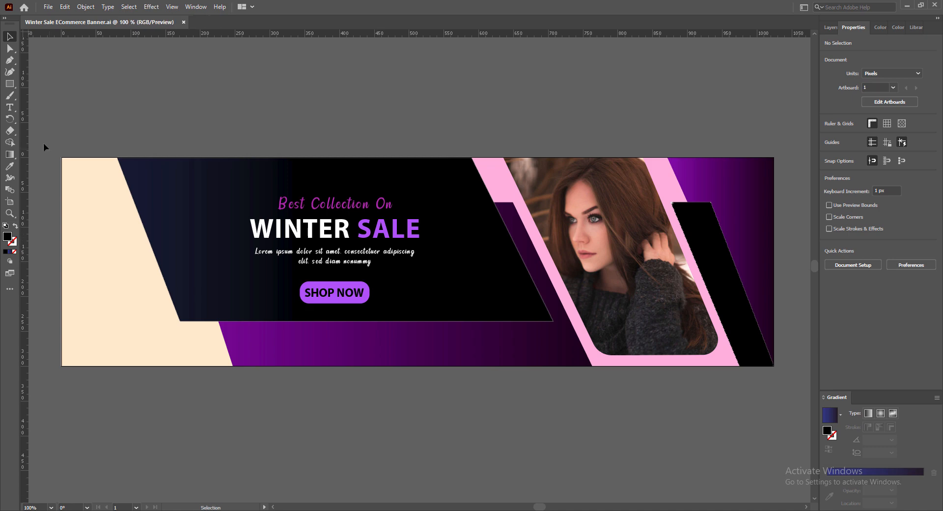
click(10, 107)
click(308, 341)
text(www.brandwebsite)
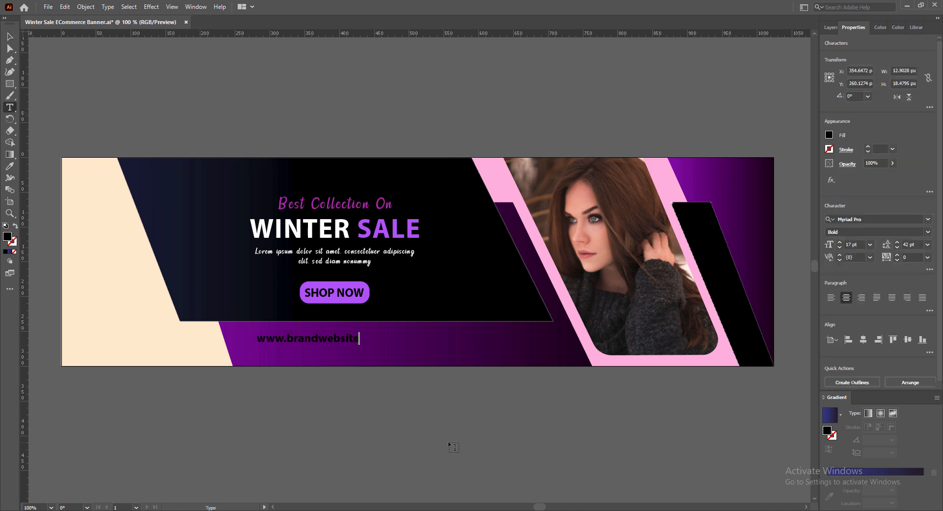
text(.com)
drag(245, 339, 373, 338)
click(829, 135)
click(735, 220)
click(852, 211)
Set the website text to Myriad Pro Semibold at 15 pt
click(927, 219)
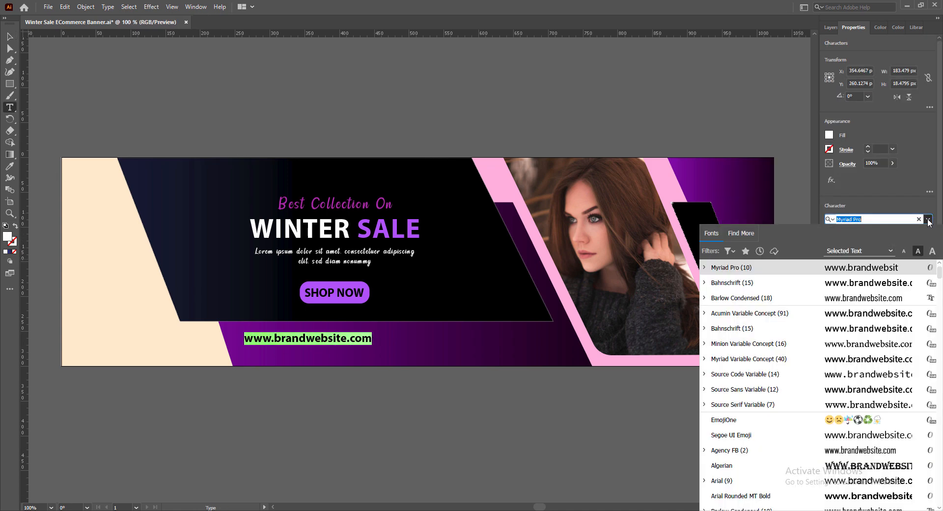
click(861, 269)
click(928, 232)
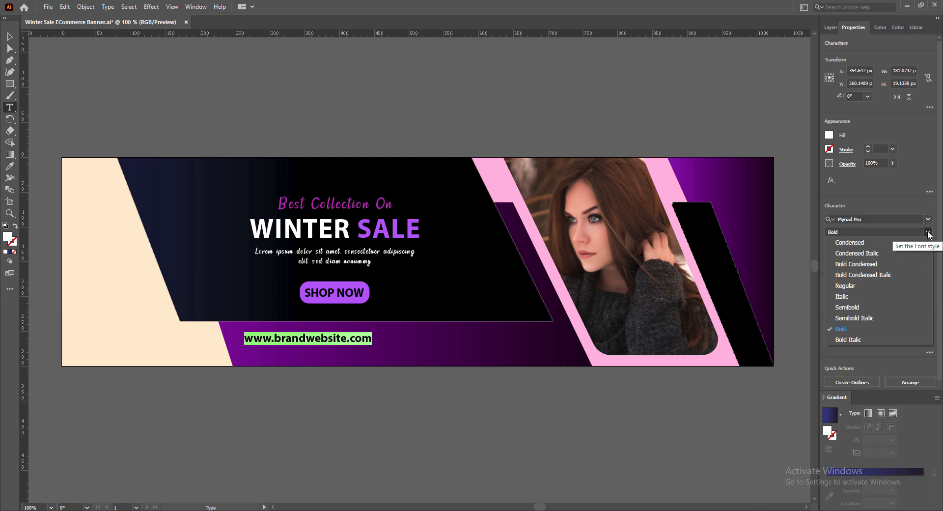
click(847, 307)
key(Escape)
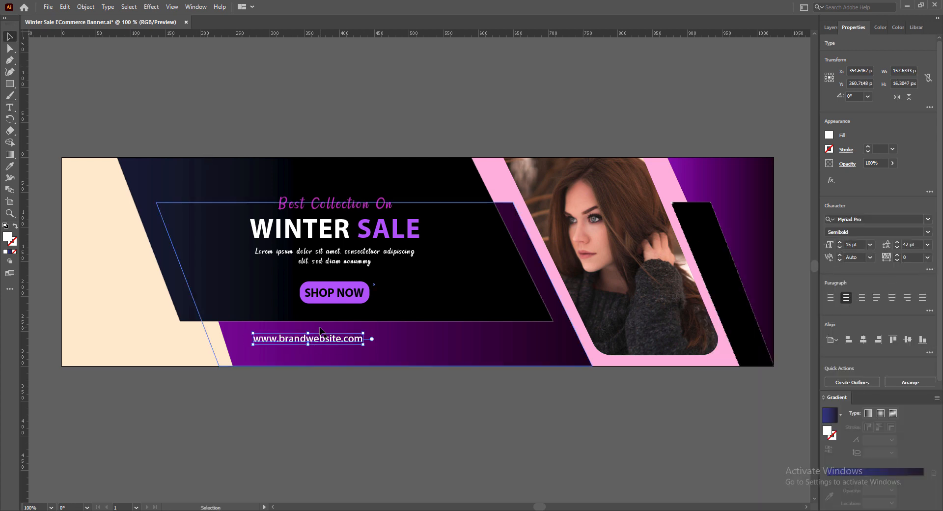
Set the website text to 18 pt and move it to the middle of the purple gradient strip
click(839, 242)
click(840, 242)
click(839, 242)
drag(302, 337, 368, 346)
click(445, 449)
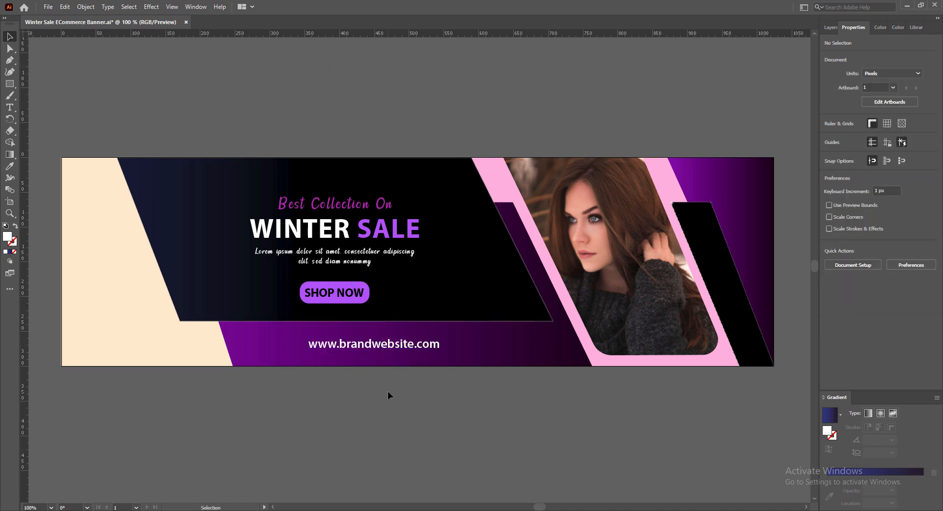
Add a two-line text "50%" / "OFF" on the dark slanted shape and fill it with white
click(10, 107)
click(449, 268)
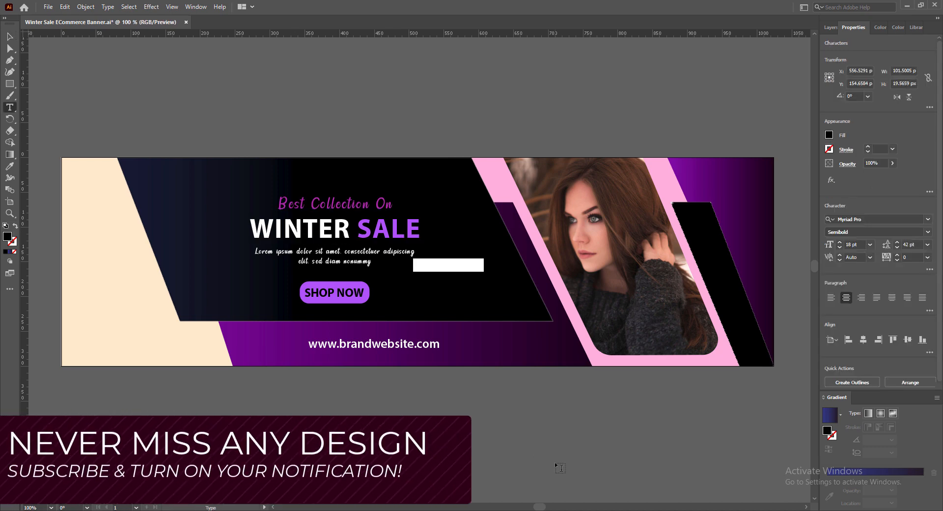
text(5)
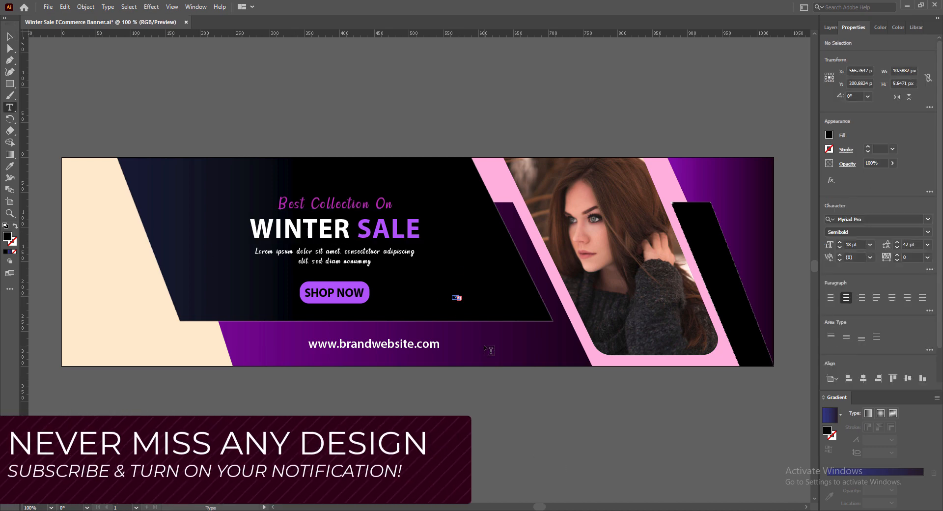
drag(436, 265, 462, 296)
click(829, 135)
click(734, 221)
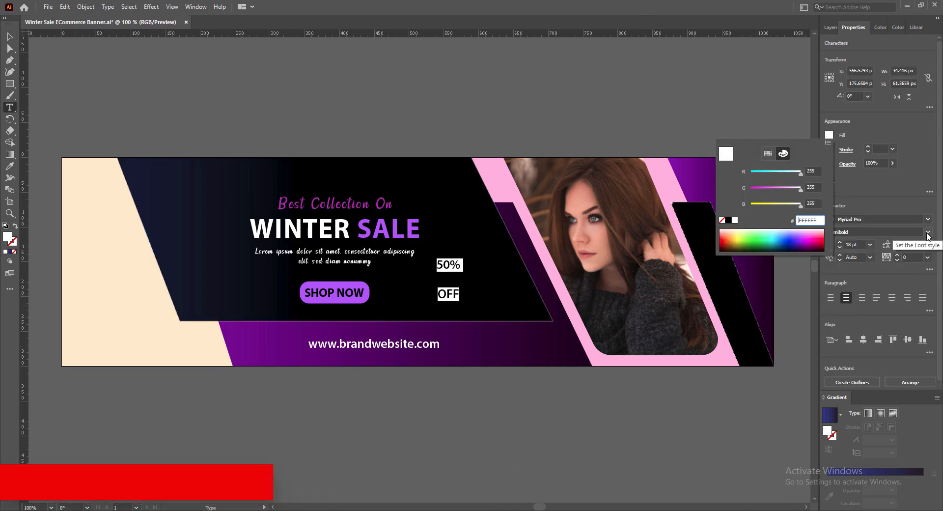
Set the "50%" line to Myriad Pro Bold at 36 pt
click(442, 261)
drag(436, 265, 461, 265)
click(927, 231)
click(841, 328)
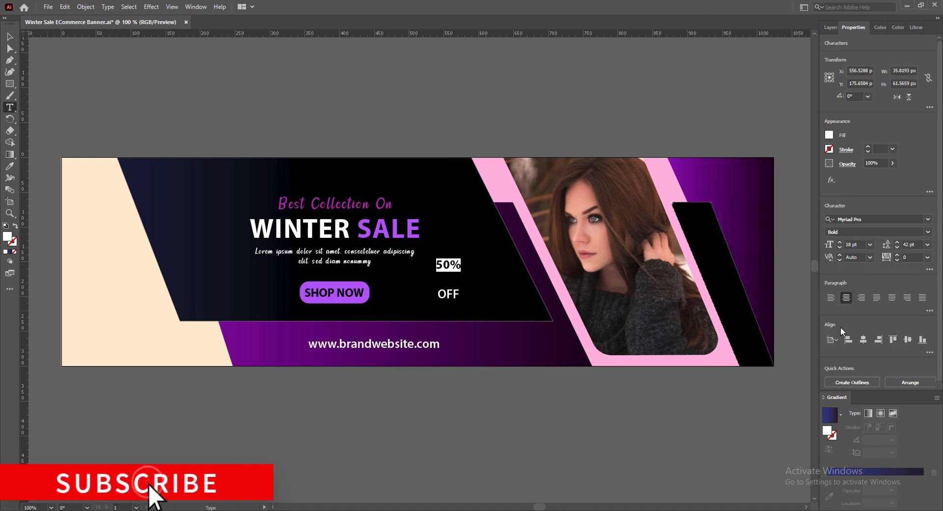
click(870, 244)
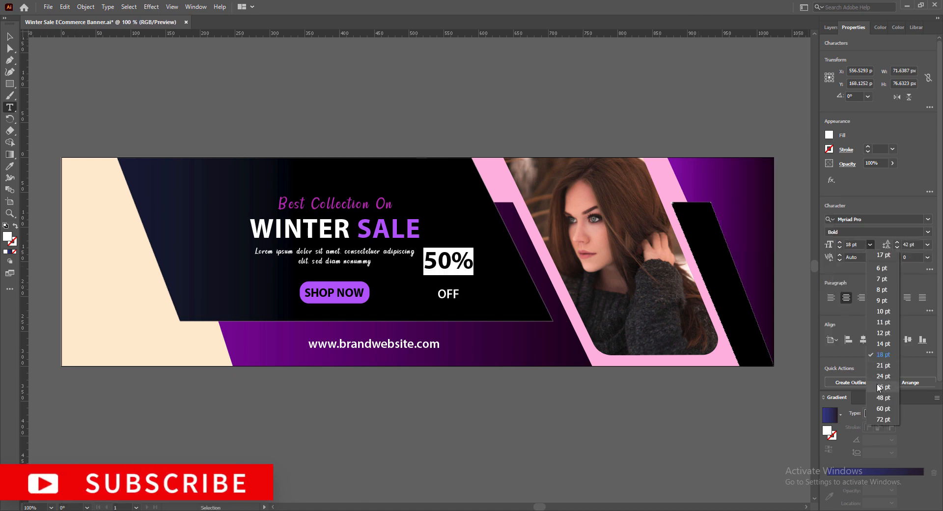
click(878, 388)
Set the "OFF" line to Myriad Pro Regular at 24 pt
double_click(448, 294)
click(870, 245)
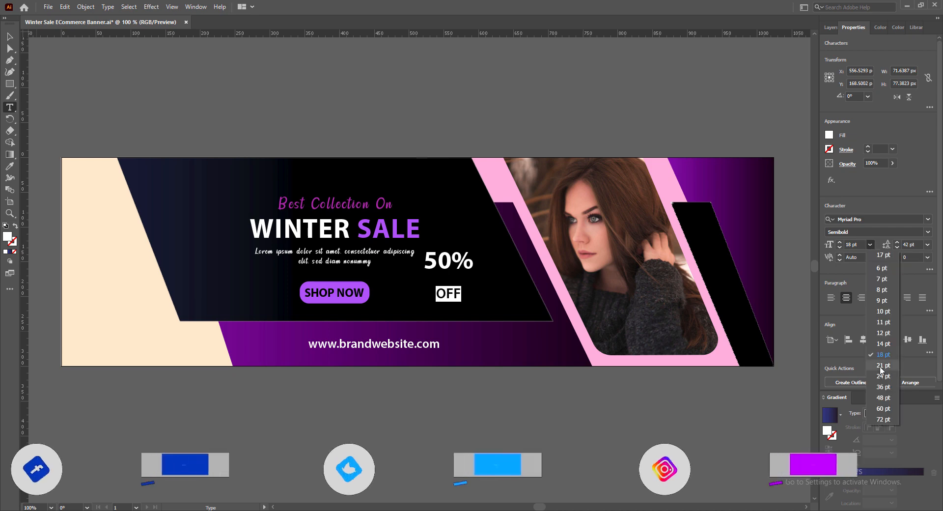
click(882, 376)
click(436, 283)
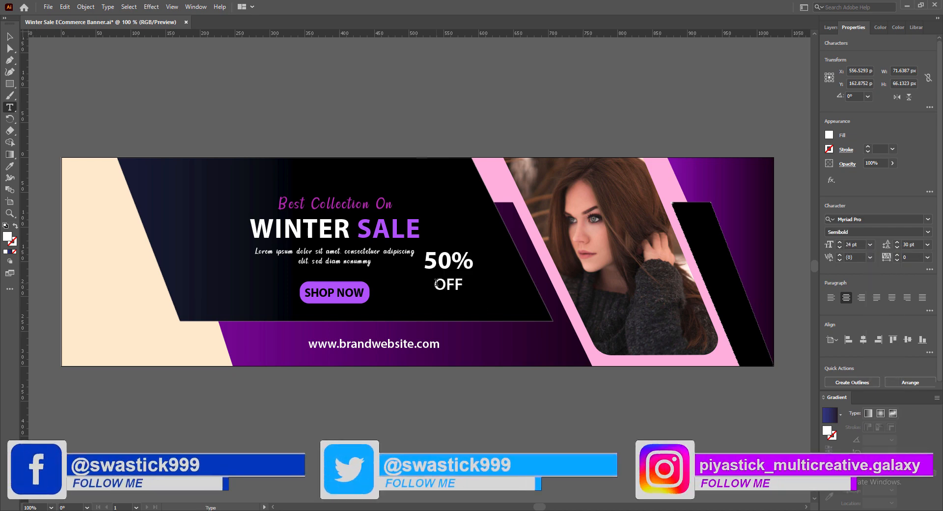
double_click(436, 284)
click(928, 232)
click(887, 252)
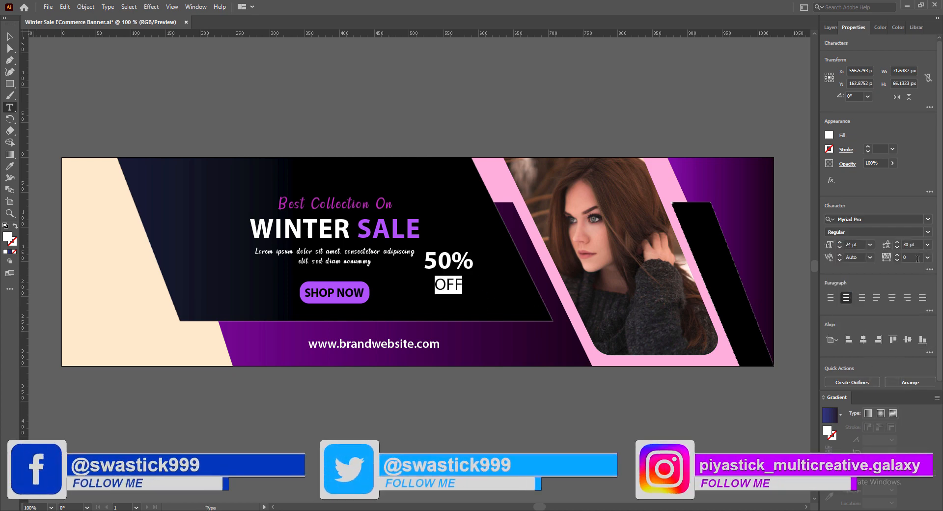
Try a magenta fill of R 178, G 0, B 139 on "50%"
double_click(445, 260)
click(829, 134)
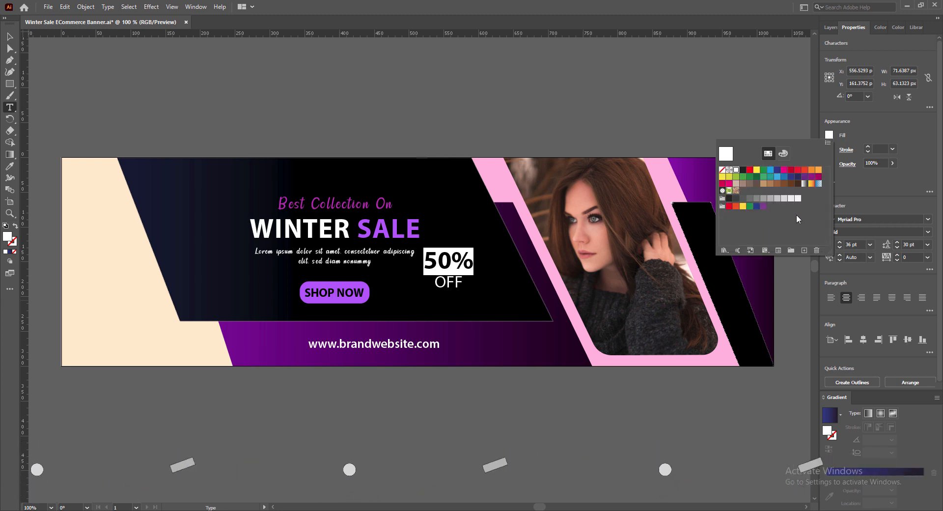
click(785, 169)
click(783, 154)
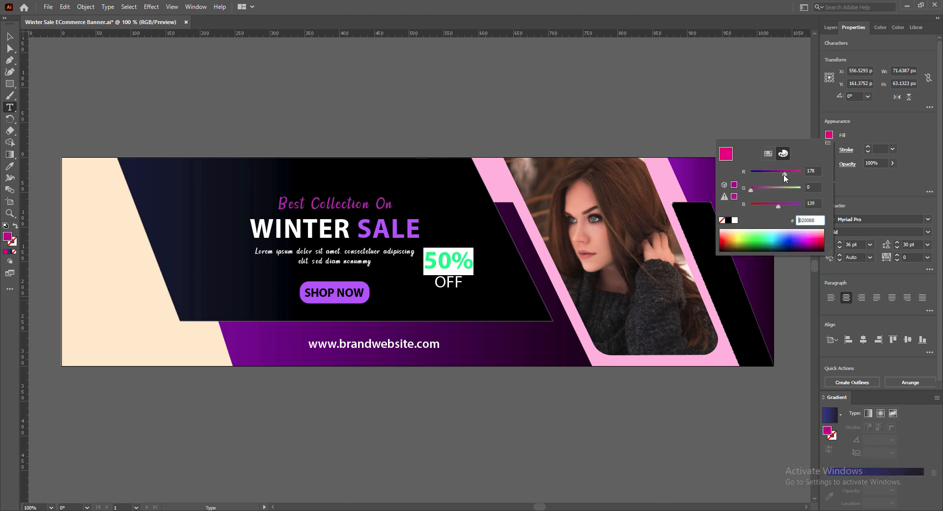
click(427, 268)
drag(427, 265, 480, 267)
double_click(446, 262)
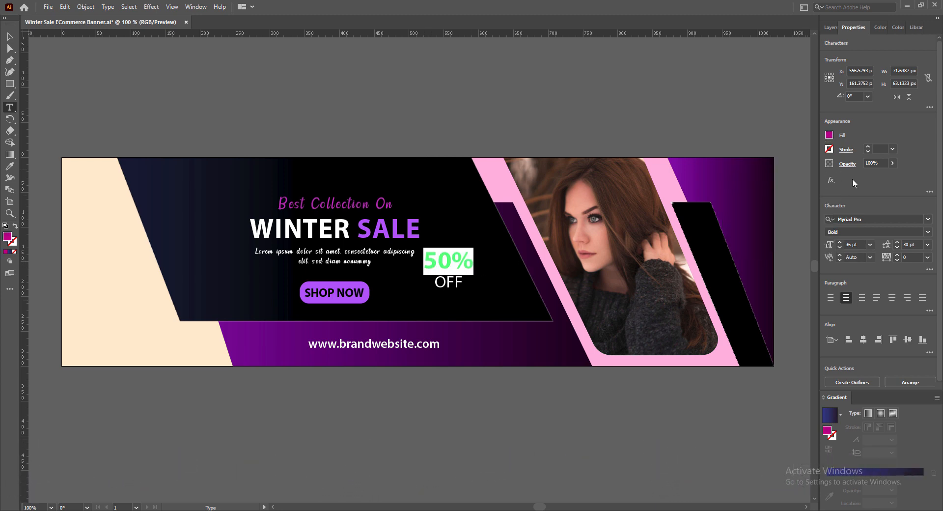
Copy the fill colour code of "Best Collection On" and apply it to "50%"
drag(279, 203, 393, 203)
click(829, 135)
key(ctrl+c)
click(467, 260)
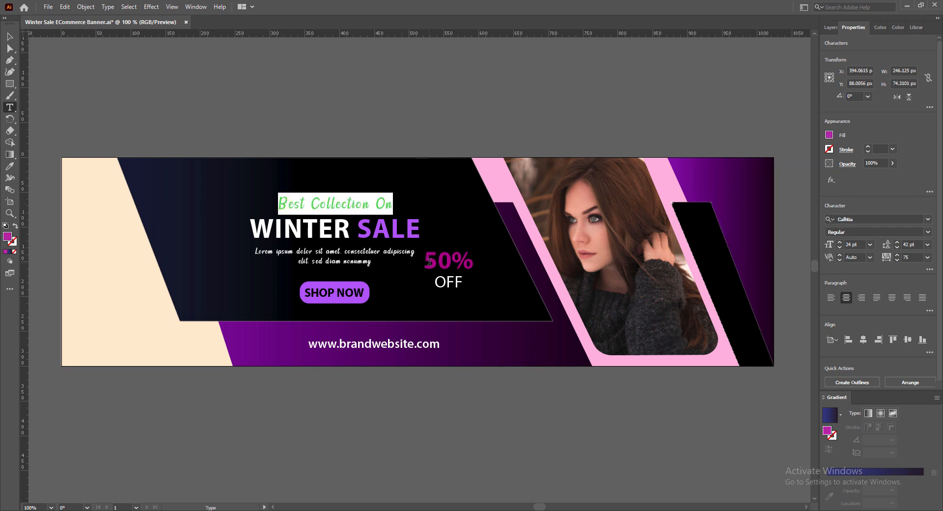
click(829, 135)
double_click(810, 220)
drag(473, 261, 491, 297)
key(ctrl+v)
key(Return)
Shift the discount text toward the dark shape's right edge and set "50%" to 39 pt
click(472, 265)
click(9, 36)
double_click(493, 278)
double_click(840, 242)
double_click(839, 242)
double_click(839, 242)
triple_click(840, 246)
Set the "OFF" line's tracking to 75 and its font size to 27 pt
click(453, 283)
click(926, 258)
click(917, 386)
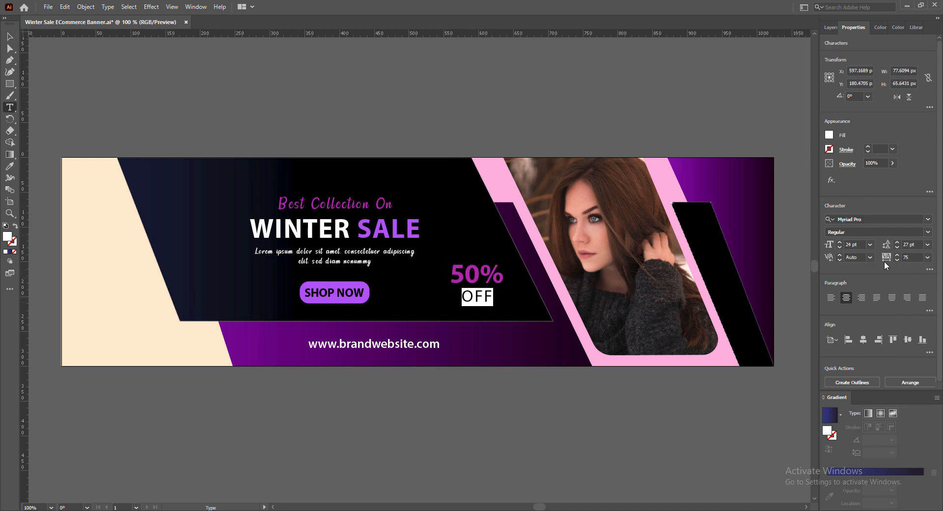
triple_click(839, 242)
click(462, 294)
drag(455, 271, 493, 296)
click(480, 283)
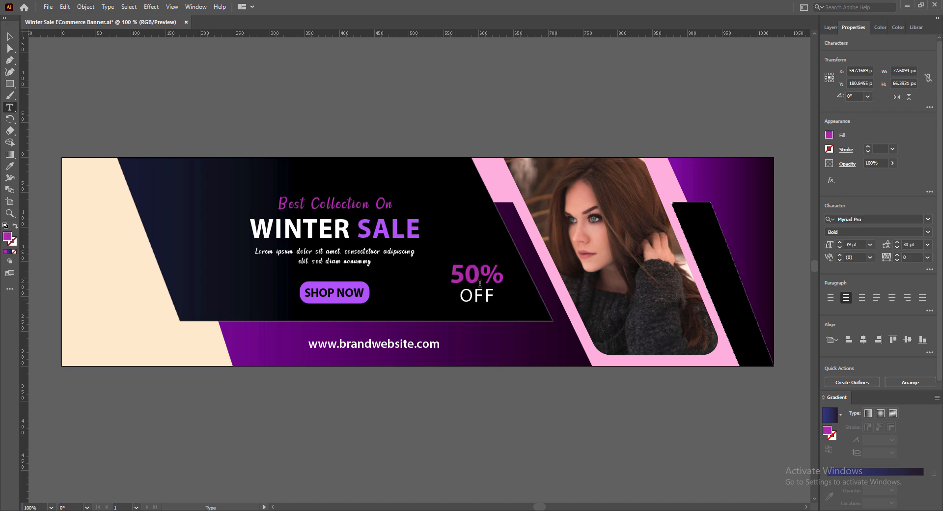
Set the "OFF" line's leading to 30 pt and its tracking to 50
click(12, 37)
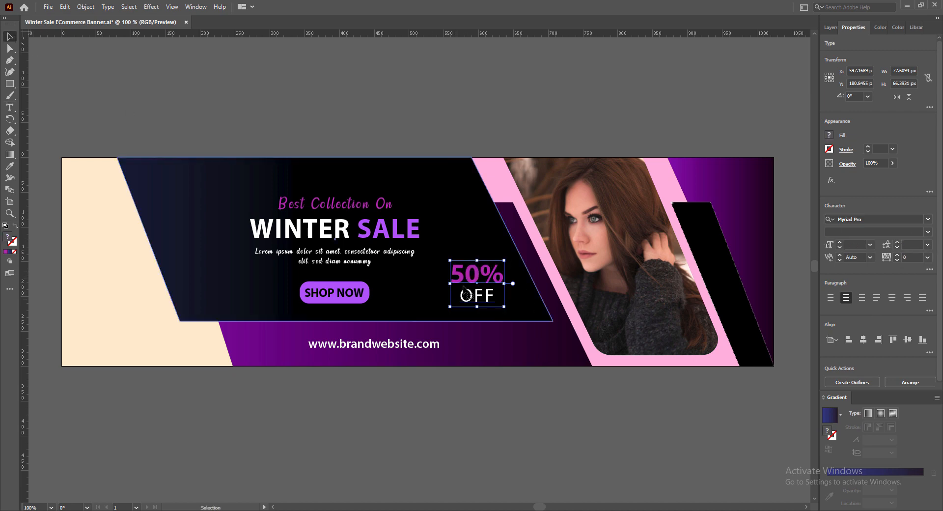
double_click(464, 296)
drag(461, 297, 494, 296)
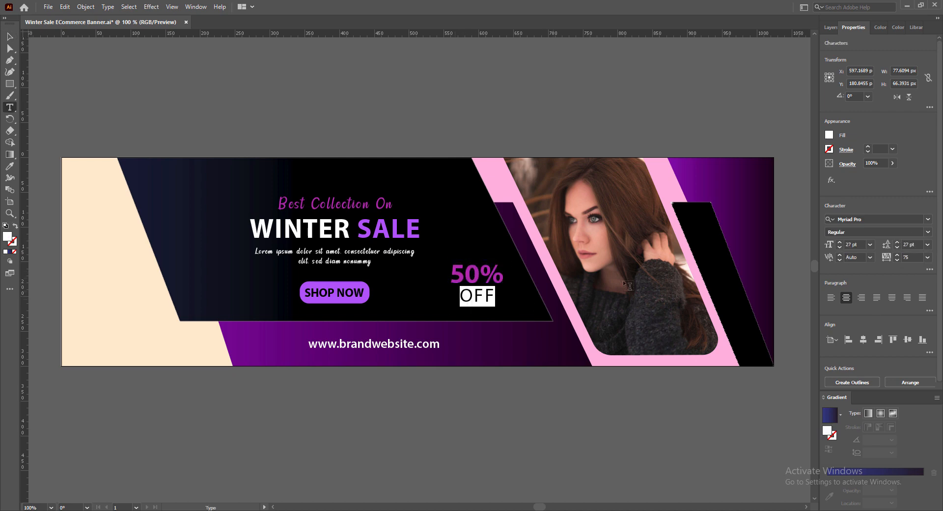
triple_click(897, 242)
double_click(838, 247)
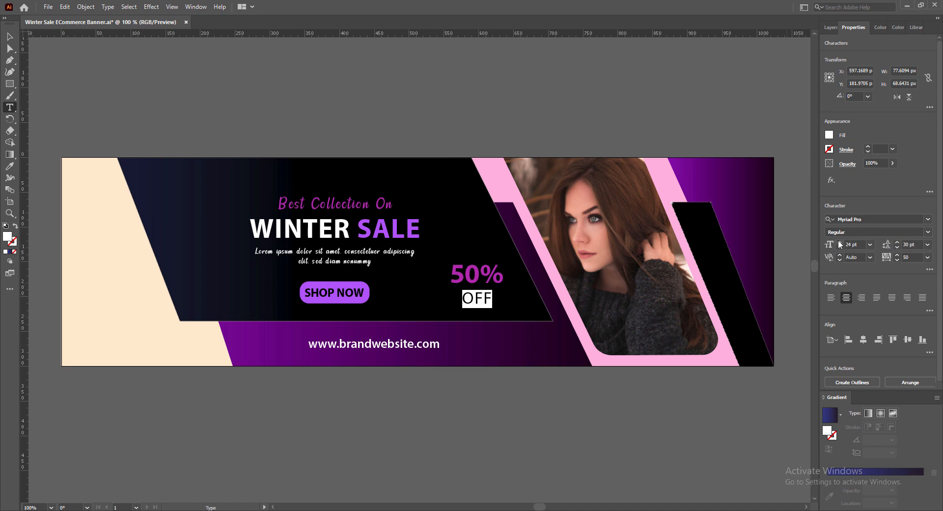
key(Escape)
Move the "50% OFF" text slightly right on the dark shape and save the document
drag(471, 284, 489, 287)
click(533, 429)
click(602, 448)
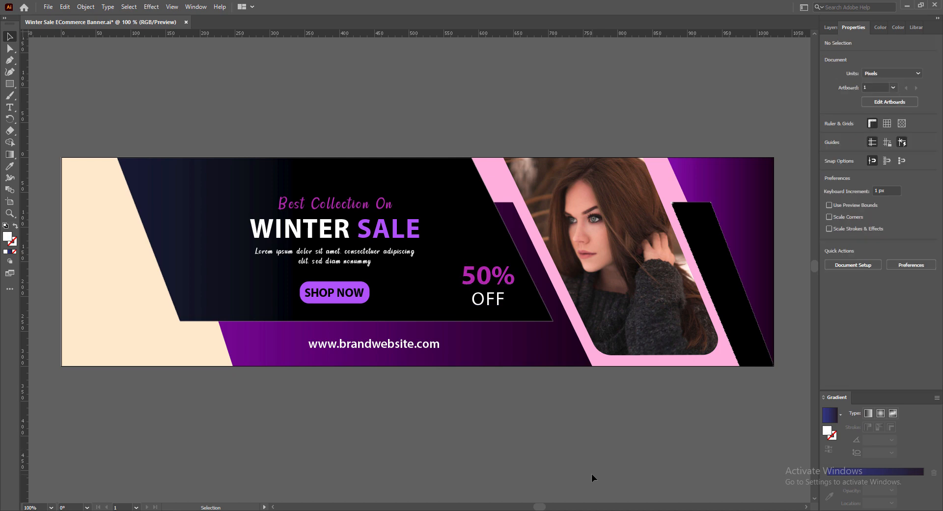
key(t)
key(ctrl+s)
Add the text line "OFFER ONLY FOR TODAY" along the banner's lower left, starting on the cream shape
click(109, 355)
text(OFFER ONLY FOR TODAY)
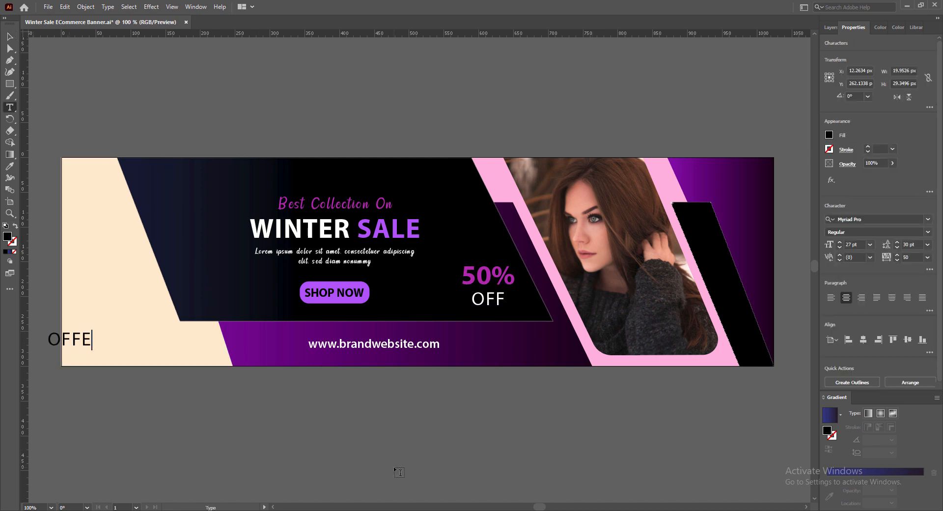
click(10, 37)
drag(118, 340, 220, 350)
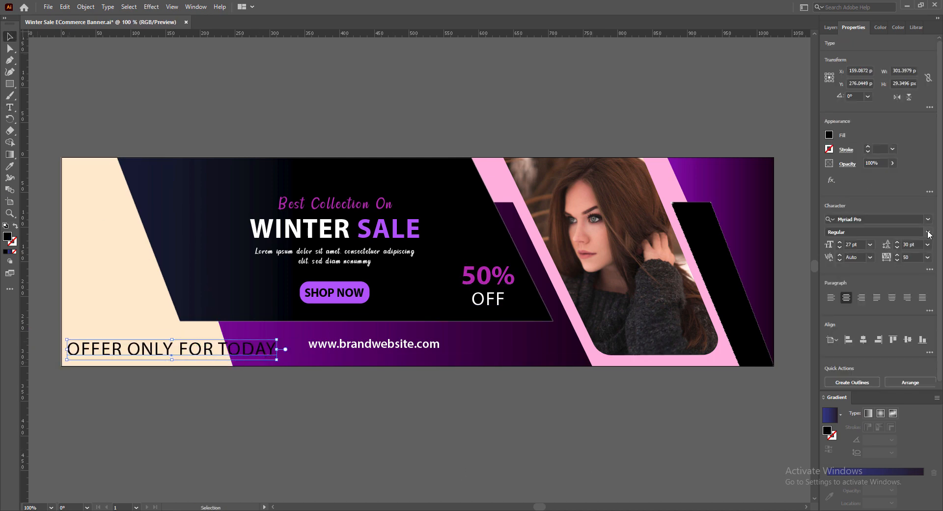
Set "OFFER ONLY FOR TODAY" to Myriad Pro Italic at 21 pt with tracking 25
click(928, 232)
click(854, 196)
click(927, 257)
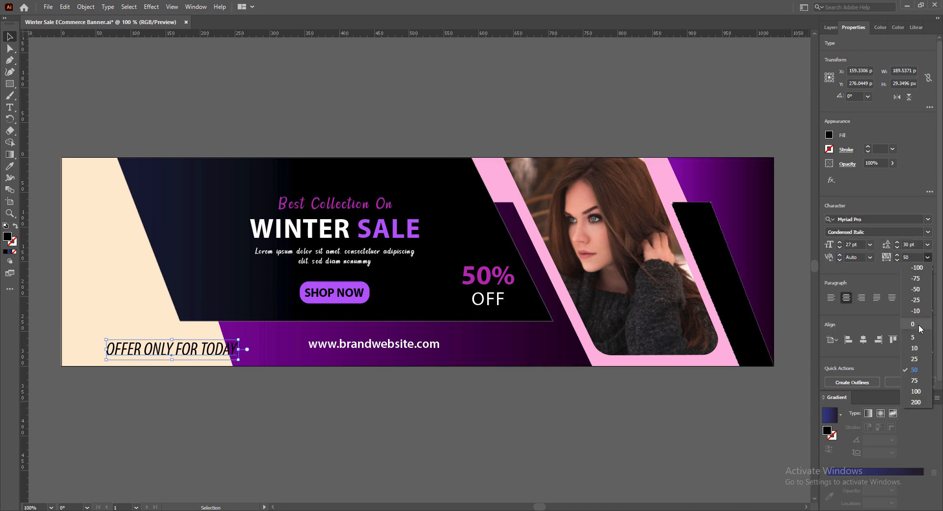
click(914, 324)
click(927, 233)
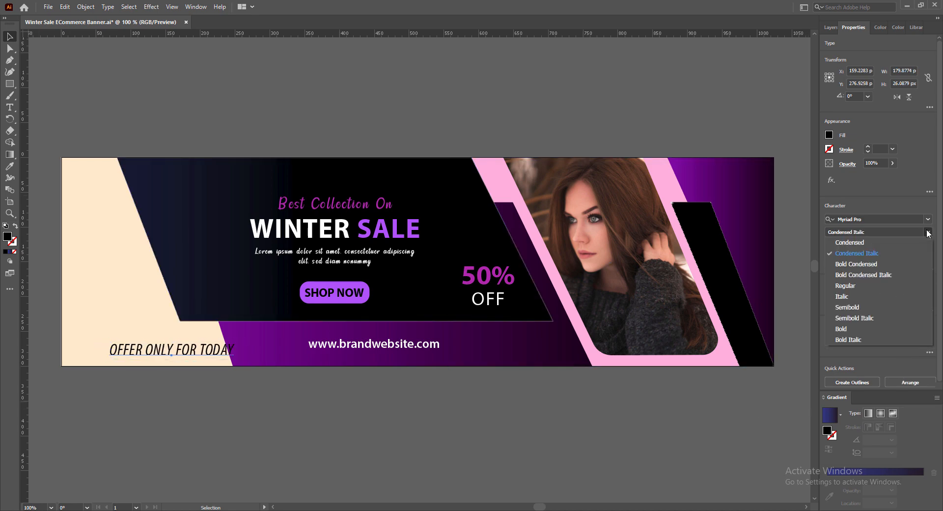
click(841, 296)
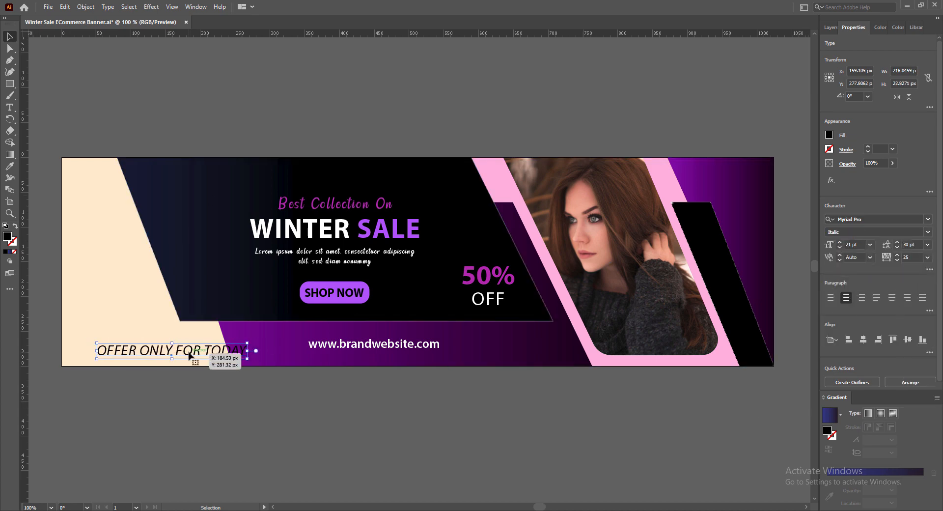
Move "OFFER ONLY FOR TODAY" left onto the lower part of the cream shape and nudge it up 12 px
drag(190, 355, 163, 355)
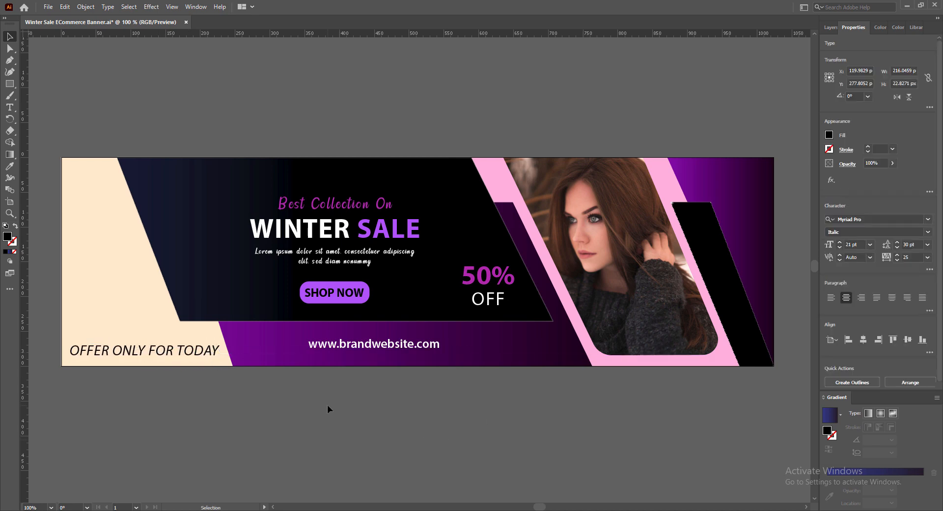
key(Up)
key(Up)
key(Up)
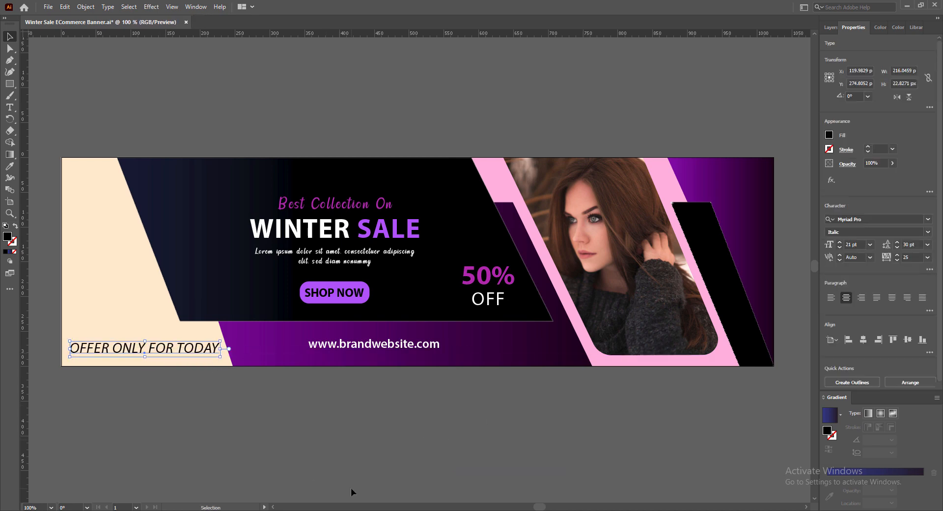
key(Up)
key(Up)
key(Up)
key(Up)
key(Up)
key(Up)
key(Up)
key(Up)
key(Up)
click(258, 430)
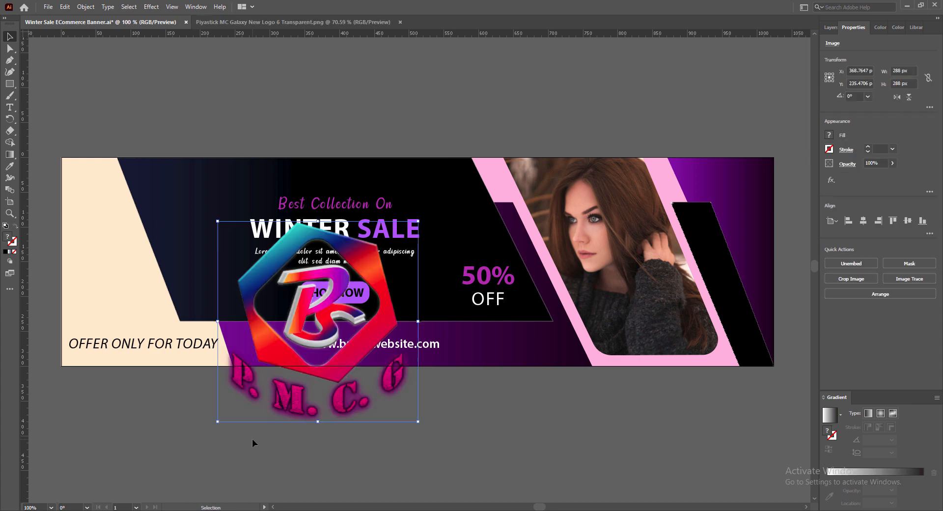
Scale the logo image down to about 99 px square and place it on the upper part of the cream shape
drag(418, 421, 308, 311)
drag(285, 239, 132, 200)
drag(156, 271, 134, 248)
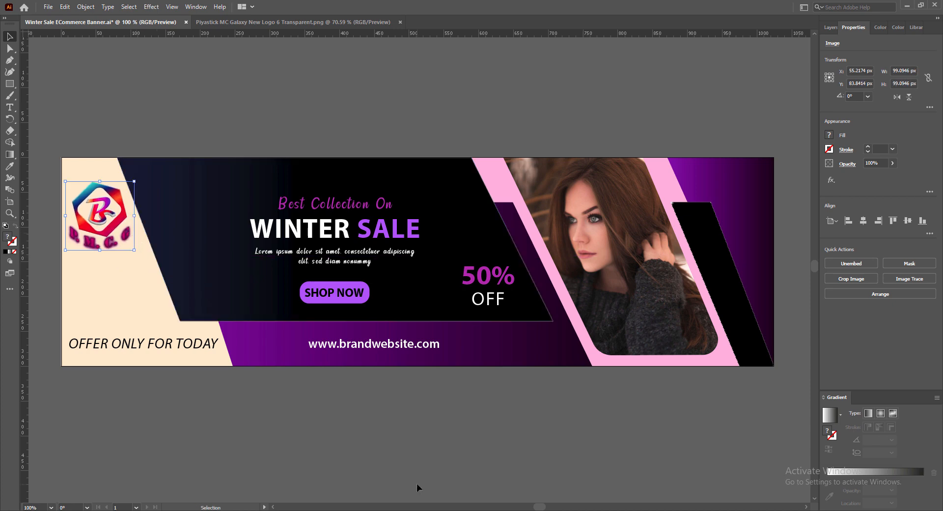
Nudge the logo 12 px up and 5 px left on the cream shape
key(Up)
key(Up)
key(Up)
key(Up)
key(Up)
key(Up)
key(Up)
key(Up)
key(Up)
key(Up)
key(Up)
key(Up)
key(Left)
key(Left)
key(Left)
key(Left)
key(Left)
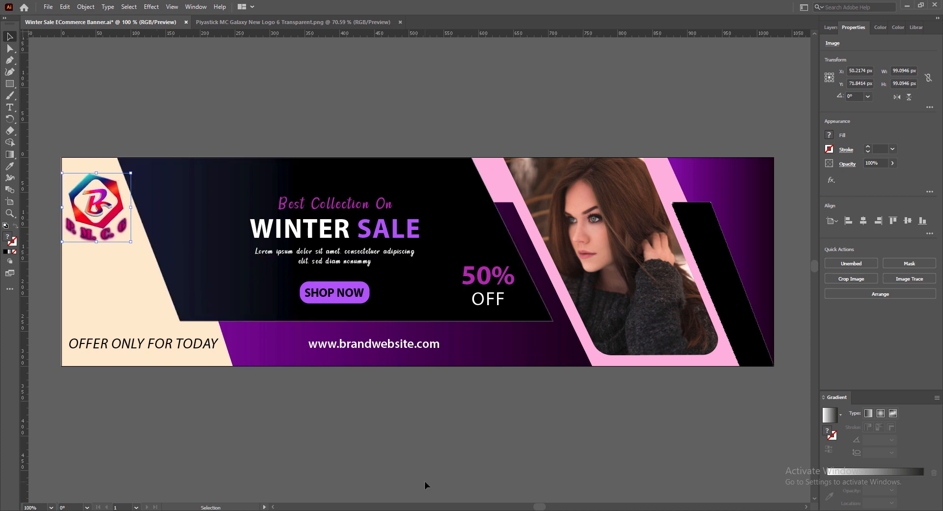
Try the logo 9 px higher, return it to its previous height and deselect it
key(Up)
key(Up)
key(Up)
key(Up)
key(Up)
key(Up)
key(Up)
key(Up)
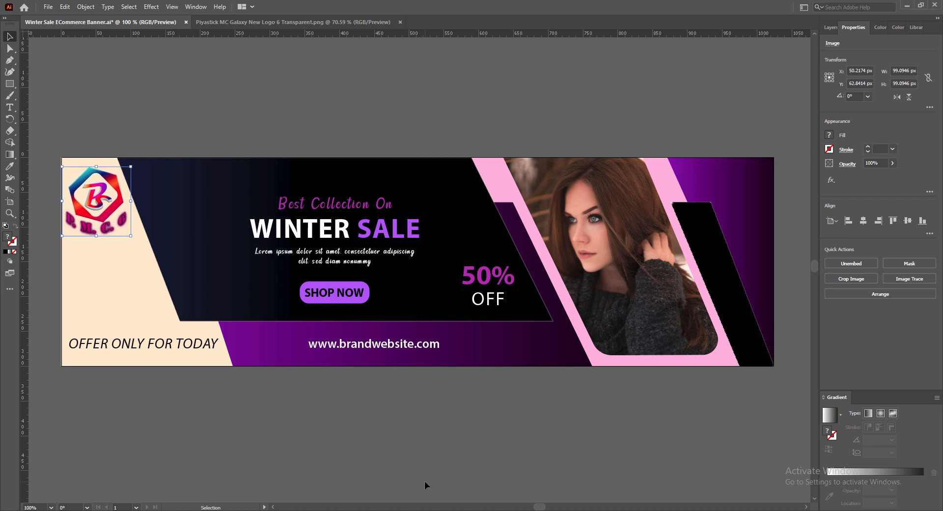
key(Down)
key(Down)
key(Down)
key(Down)
key(Down)
key(Down)
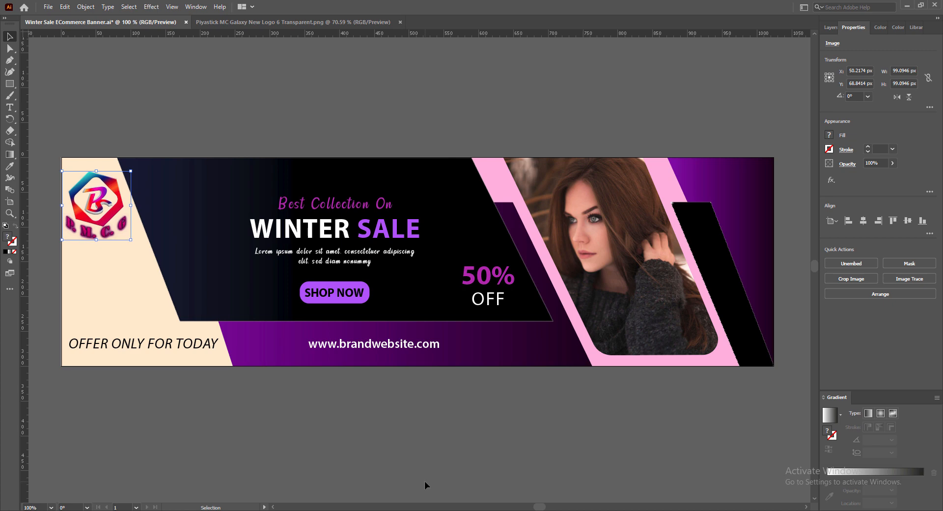
key(Down)
key(Down)
key(Down)
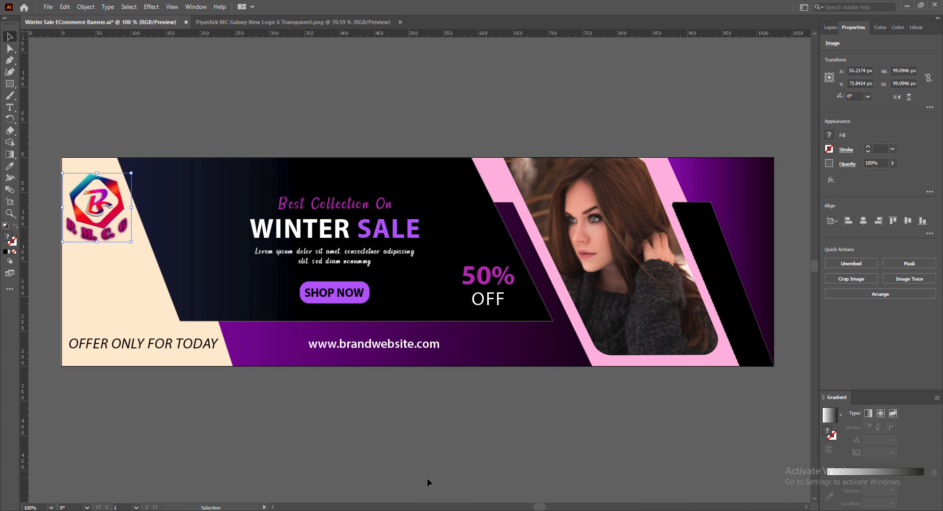
click(426, 479)
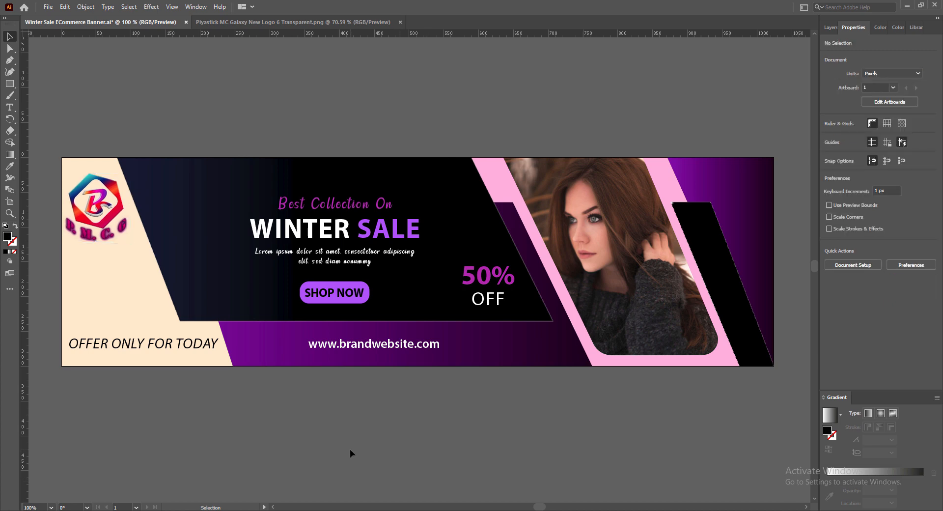
Recolour the cream slanted shape with the pink sampled from the band around the model photo
click(128, 303)
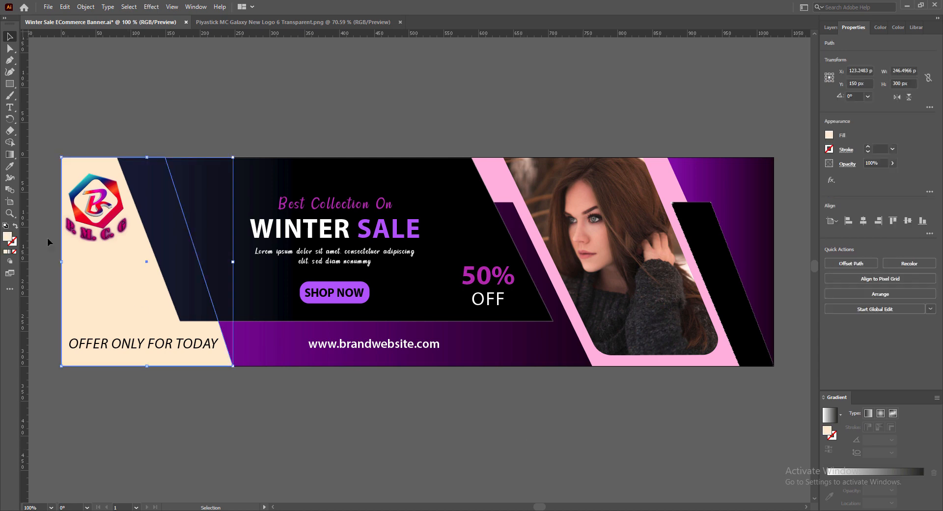
key(i)
click(682, 362)
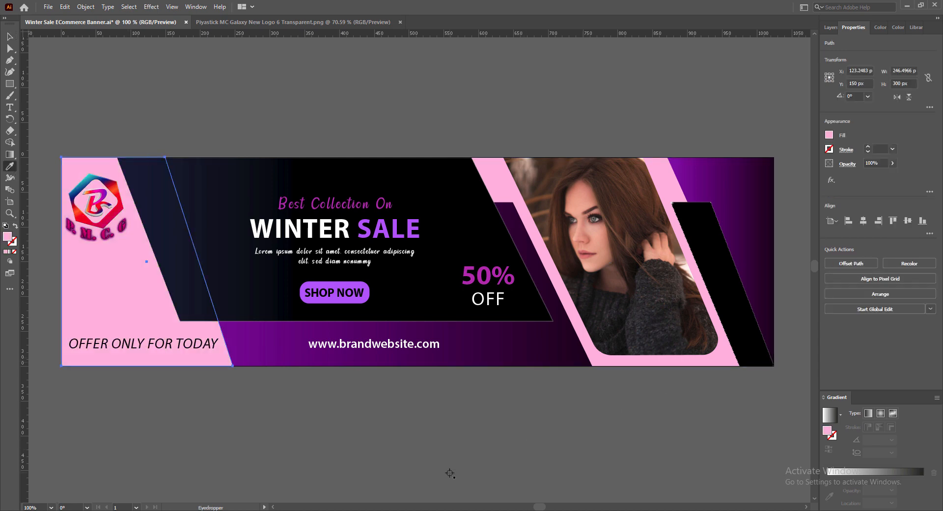
Stretch the dark slanted panel behind the headline to the artboard's left edge, making it about 706 px wide
key(v)
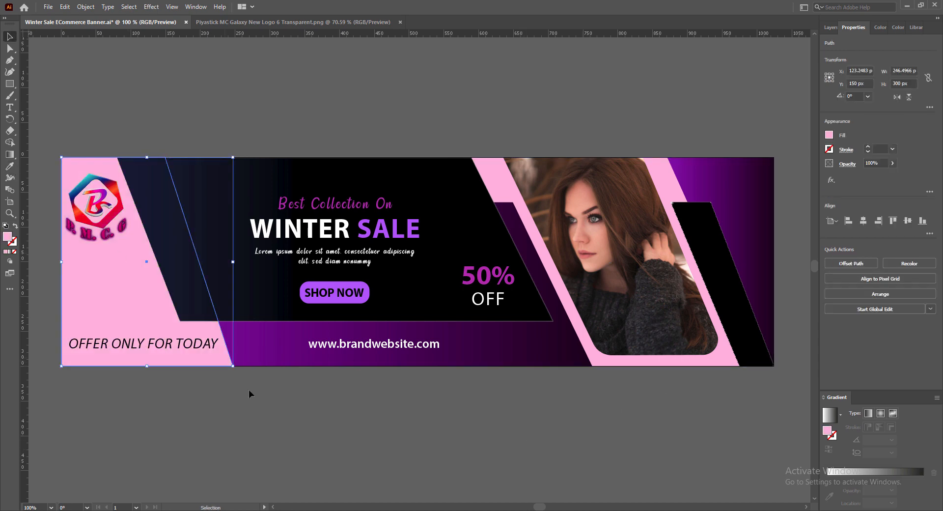
click(278, 434)
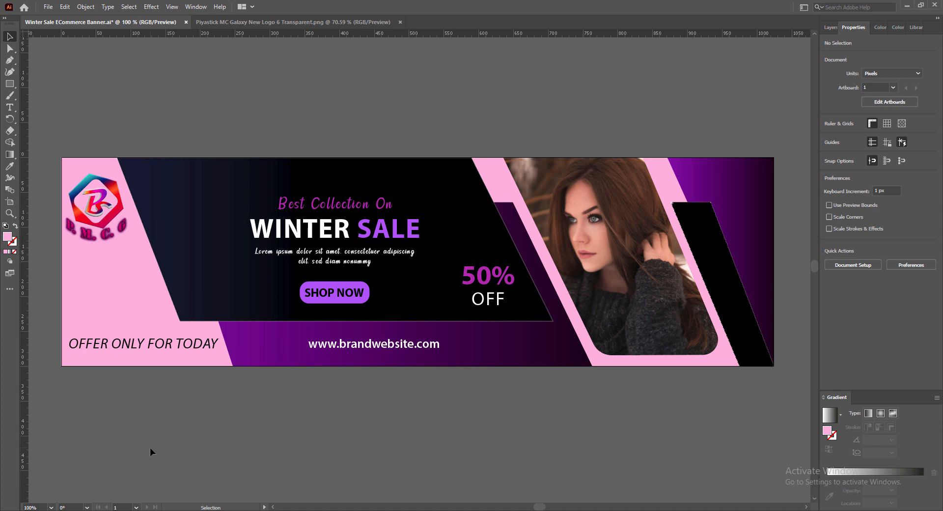
click(215, 267)
drag(117, 239, 62, 239)
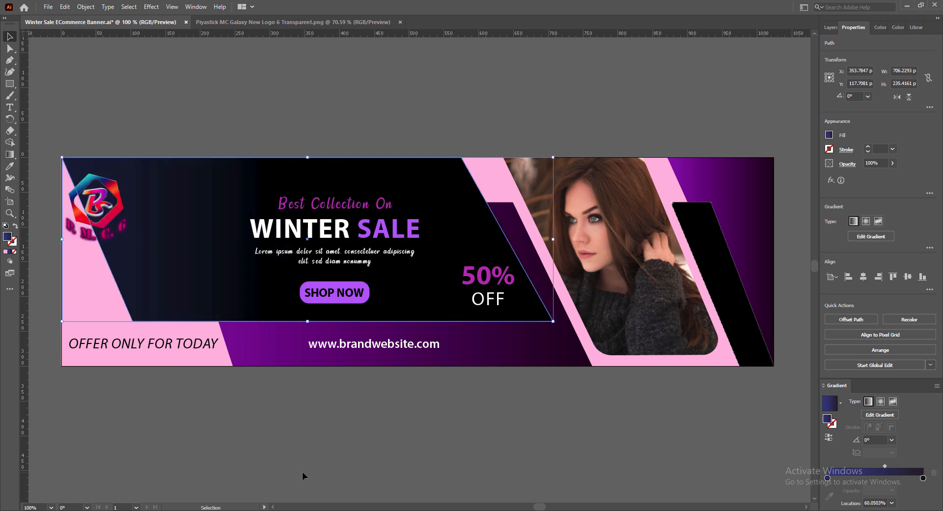
Move the logo right onto the dark slanted panel, centring it at about X 91 px, Y 68 px
click(114, 189)
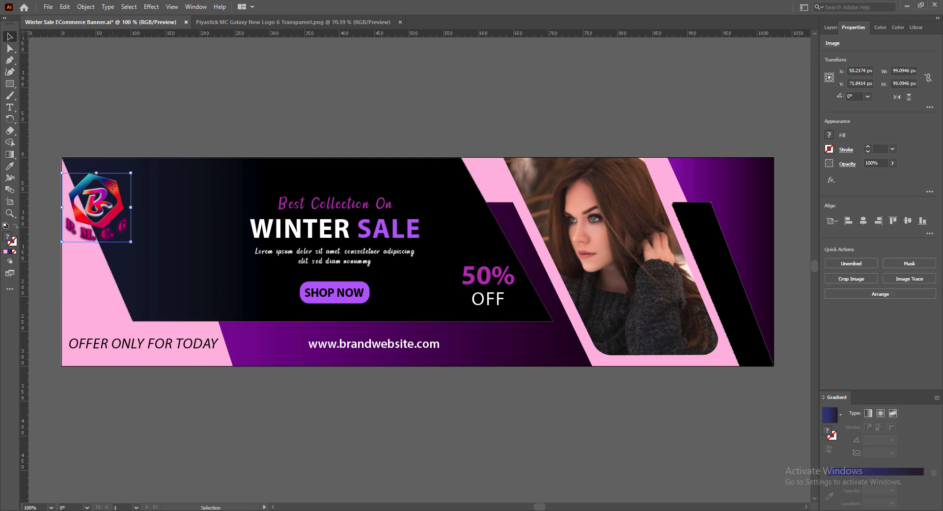
key(shift+Right)
key(shift+Right)
key(shift+Right)
key(shift+Right)
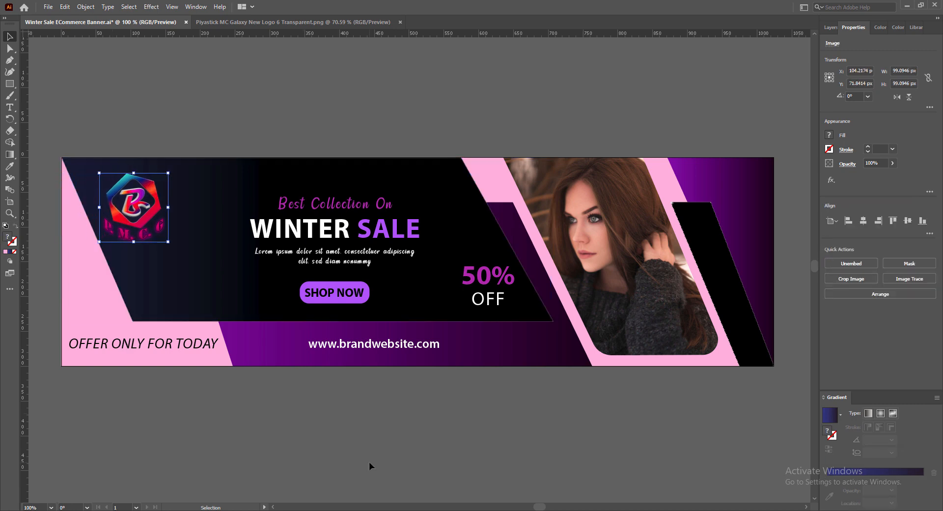
drag(150, 188, 147, 186)
key(Left)
key(Left)
key(Left)
key(Left)
key(Left)
key(Left)
key(Left)
key(Left)
key(Left)
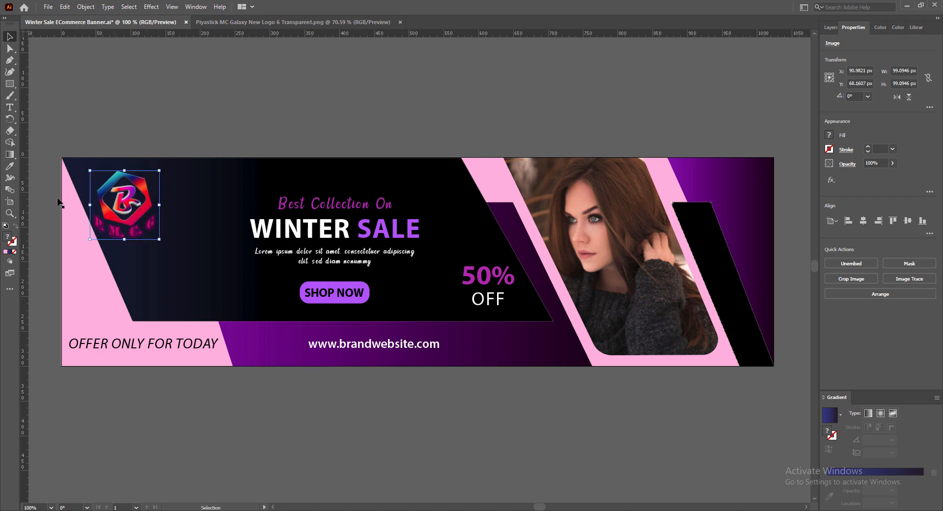
Shift only the dark panel's lower-right anchor point about 13 px left along its bottom edge, then deselect the panel
click(10, 48)
click(173, 288)
click(553, 322)
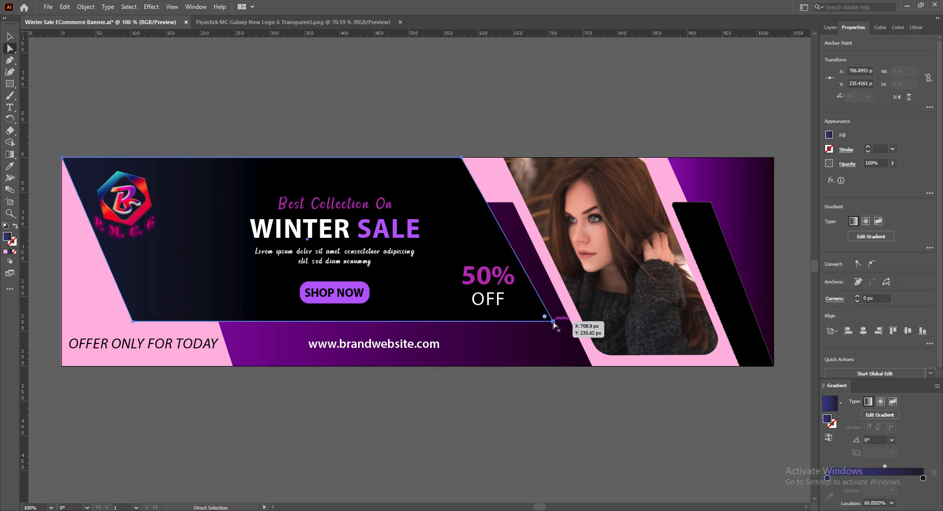
drag(553, 322, 546, 323)
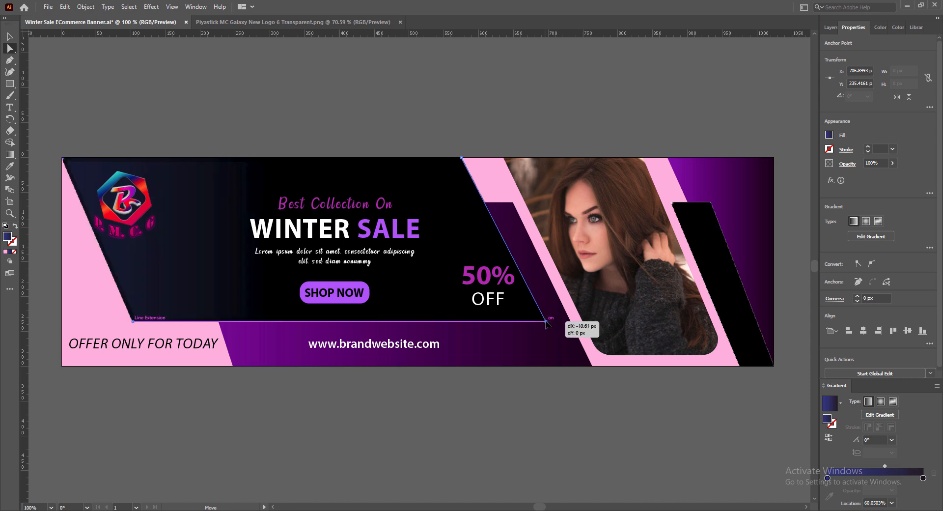
drag(546, 322, 544, 323)
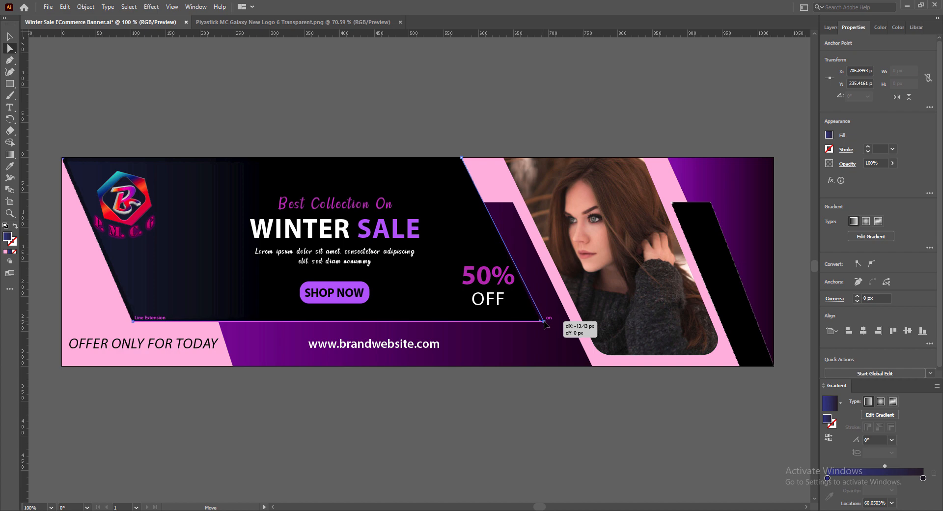
key(v)
click(503, 391)
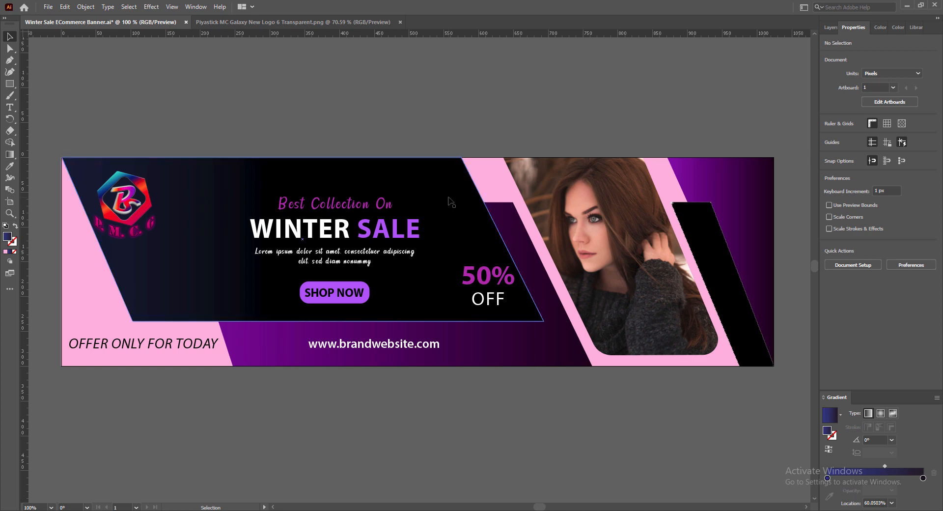
Close the logo image document and save the Winter Sale ECommerce Banner file
click(400, 22)
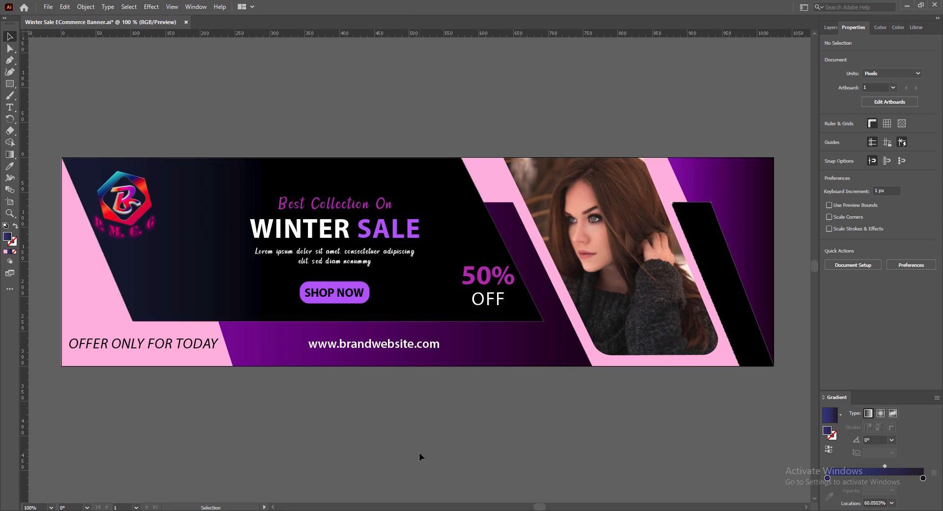
key(ctrl+s)
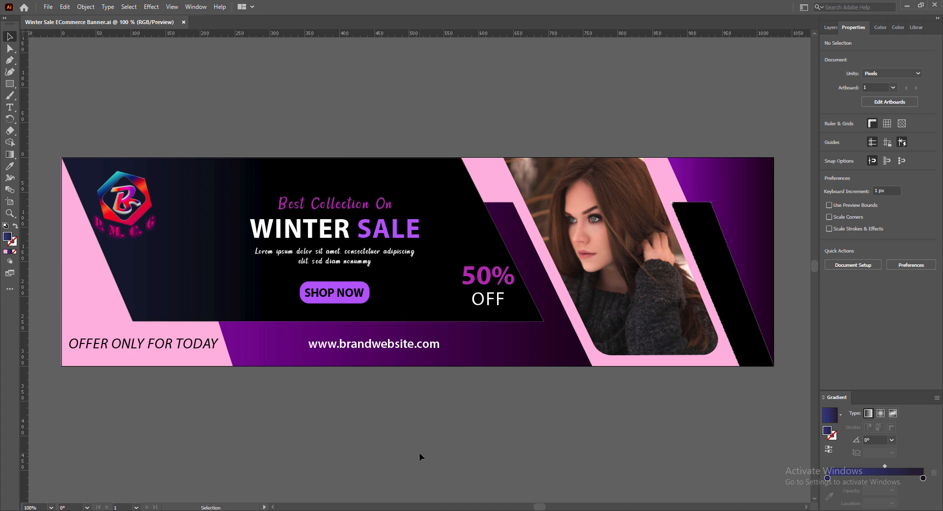
scroll(370, 295, down, 1)
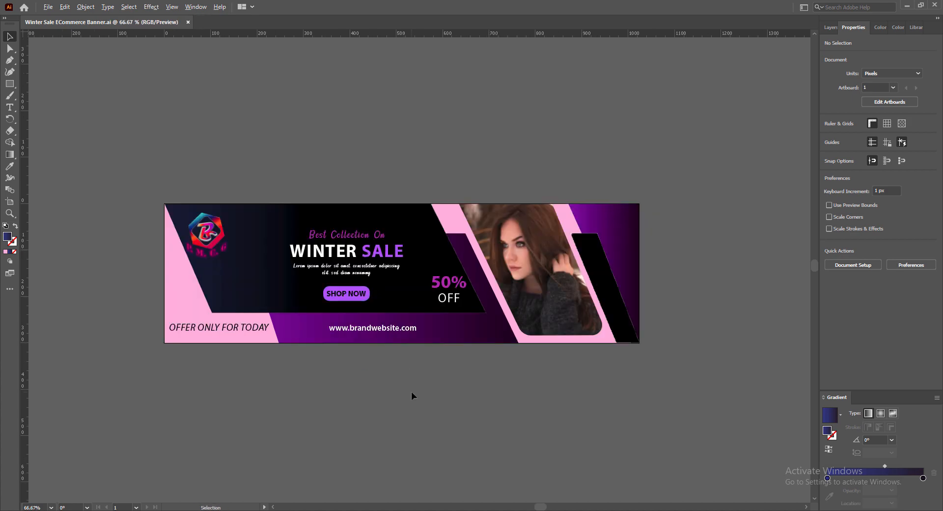
scroll(411, 392, up, 1)
scroll(412, 396, up, 6)
scroll(413, 396, down, 1)
drag(541, 506, 540, 507)
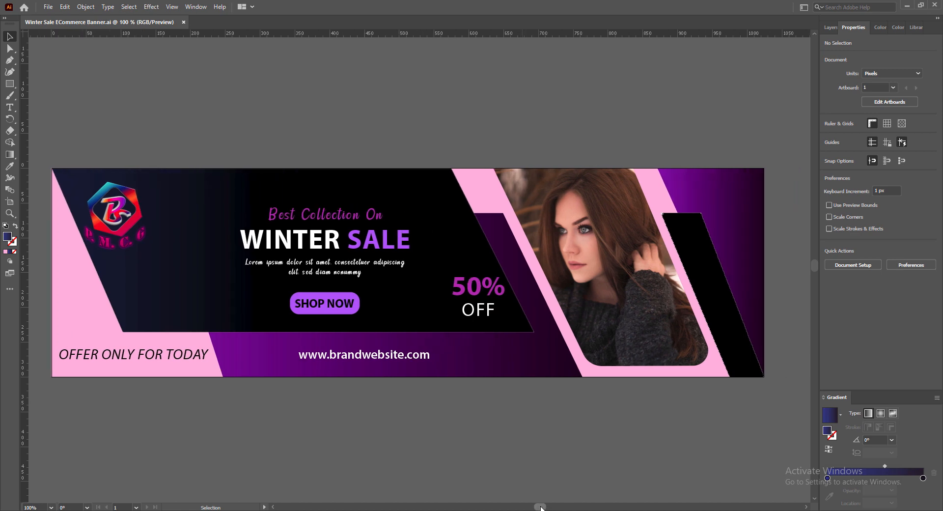